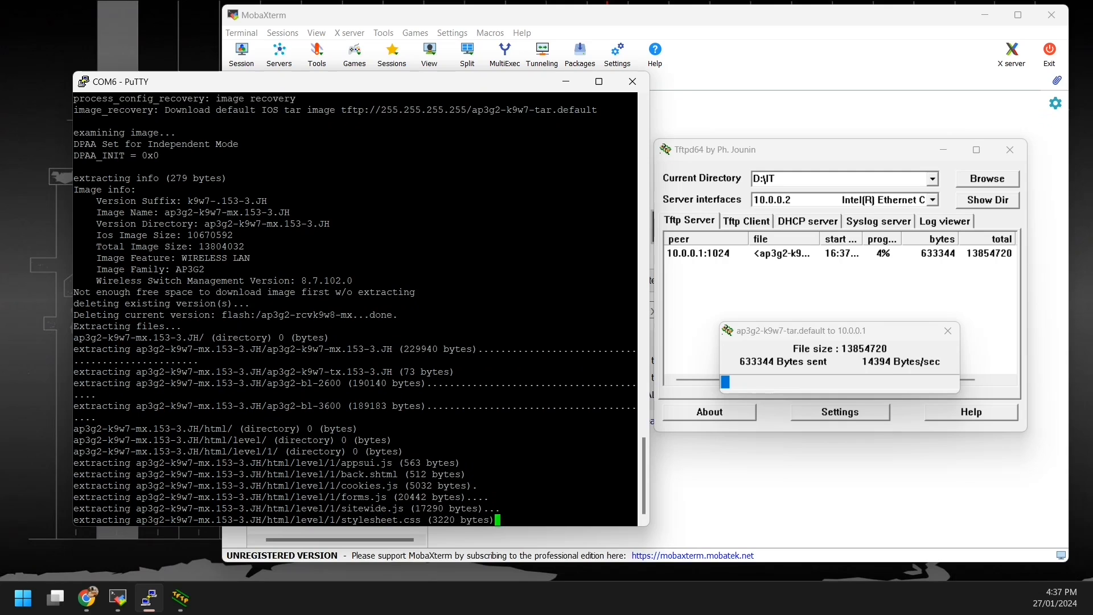
Step: Reposition the PuTTY terminal and Tftpd64 transfer progress windows while the image extraction keeps running
drag(358, 82, 355, 85)
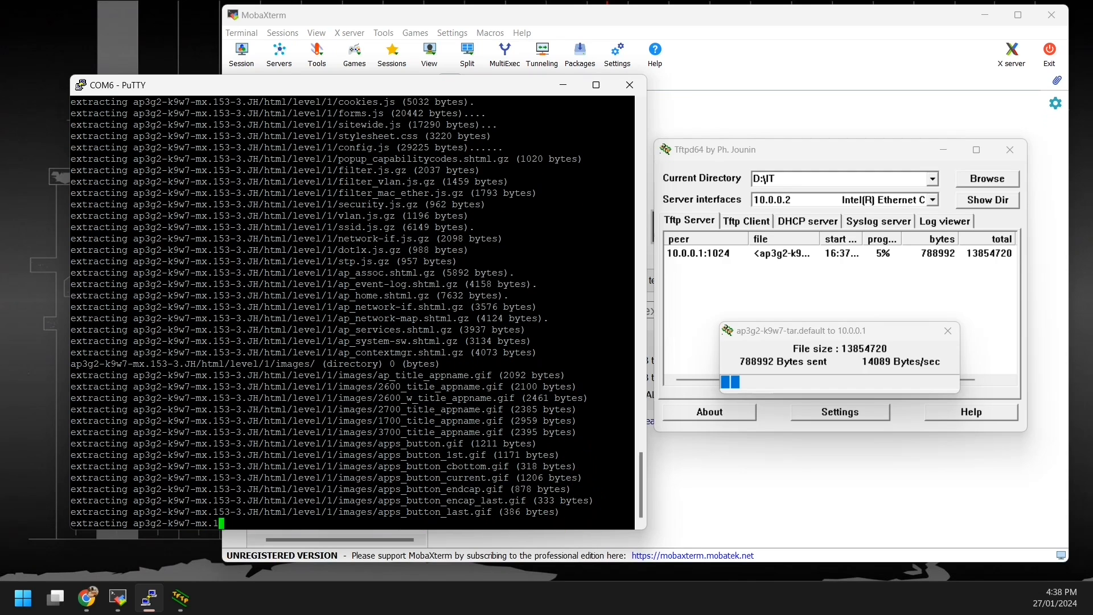
drag(840, 330, 842, 303)
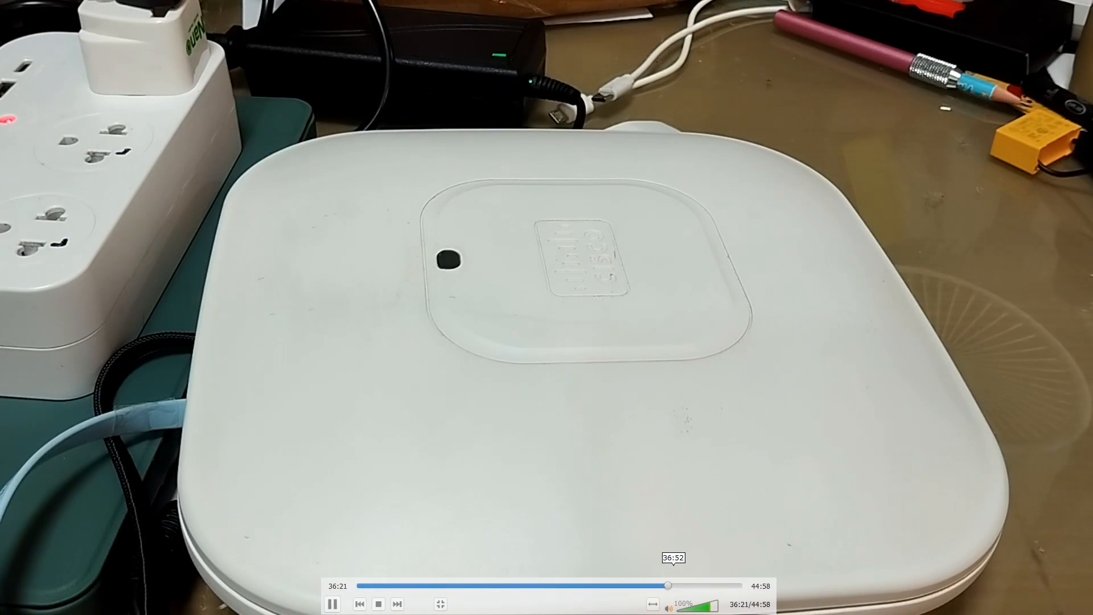
click(679, 585)
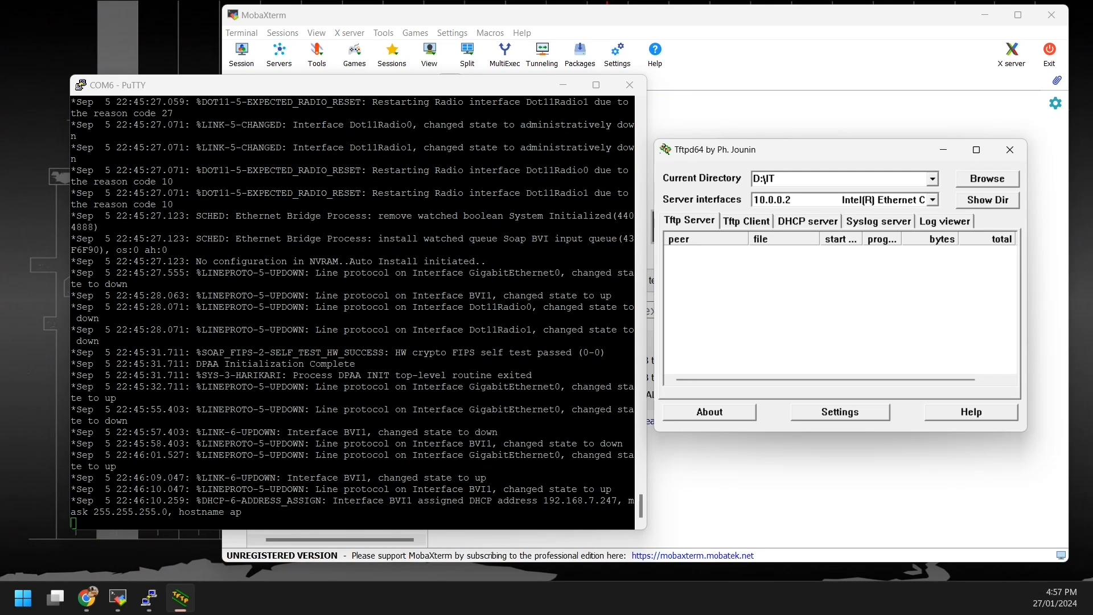
Step: Copy the AP's address 192.168.7.247 from PuTTY and start a continuous ping -t to it
drag(544, 501, 616, 501)
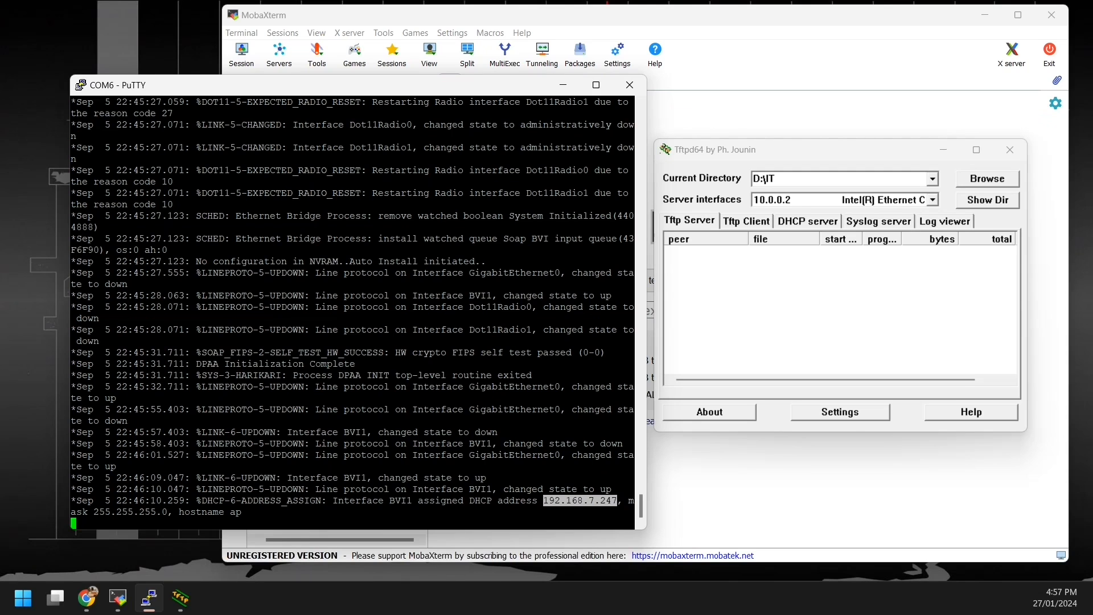
click(617, 501)
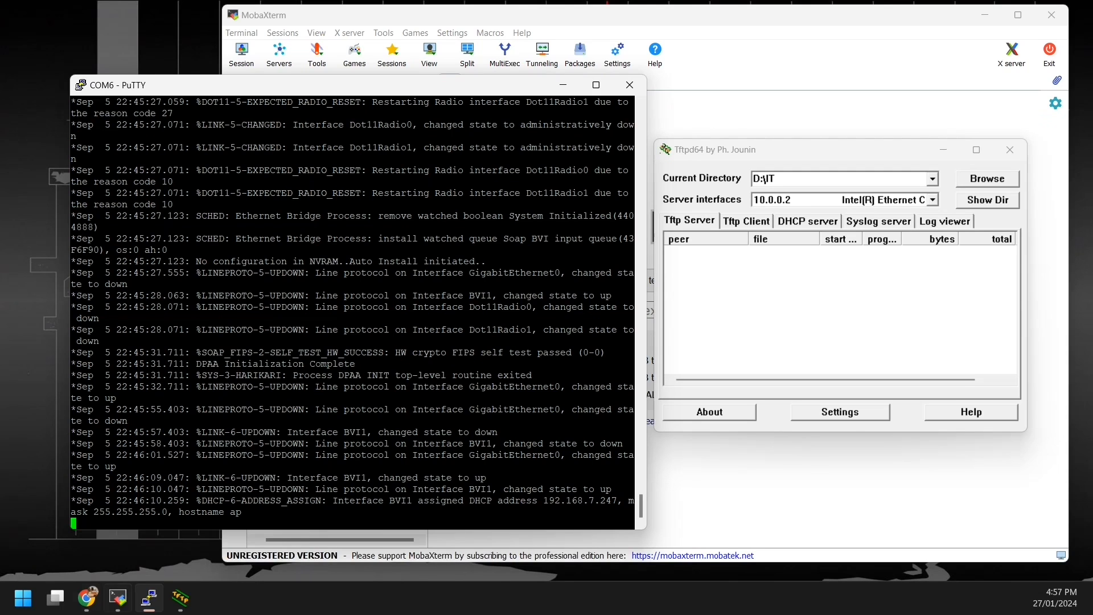
click(87, 598)
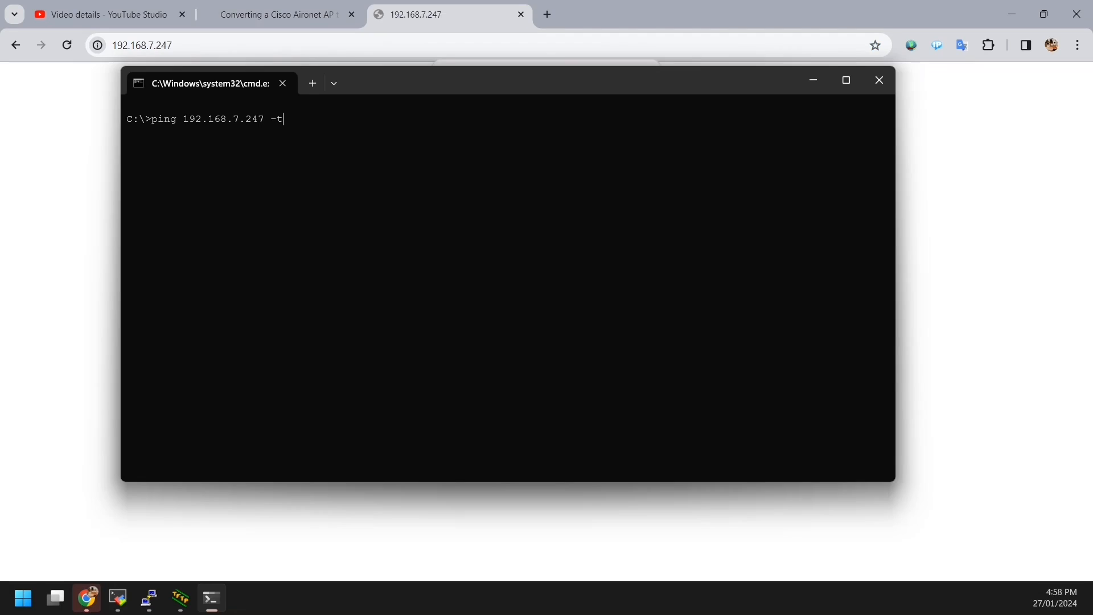
key(Return)
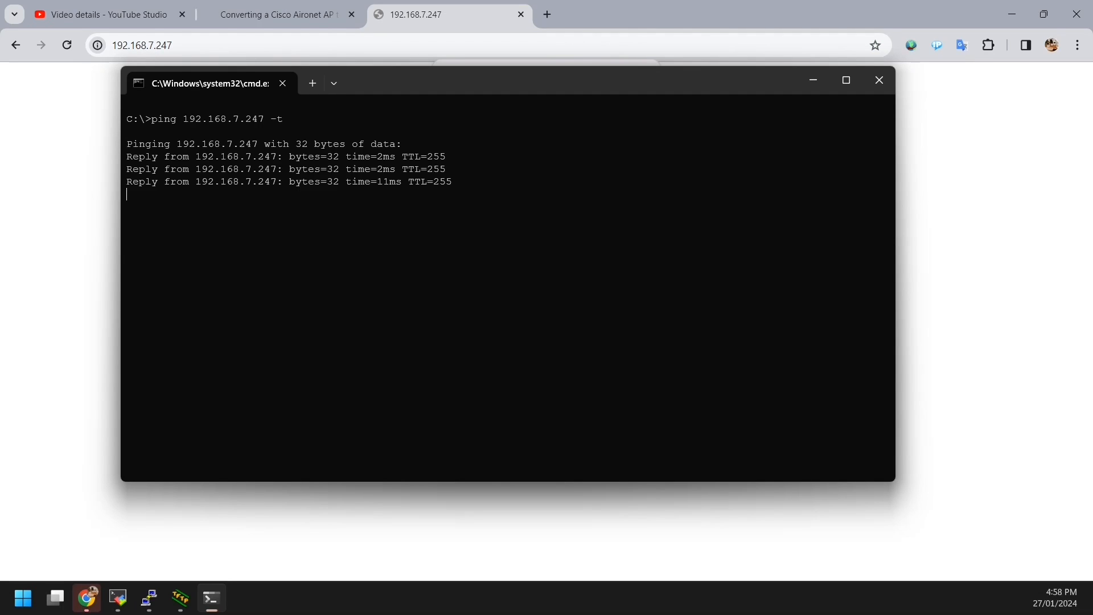
drag(512, 81, 645, 163)
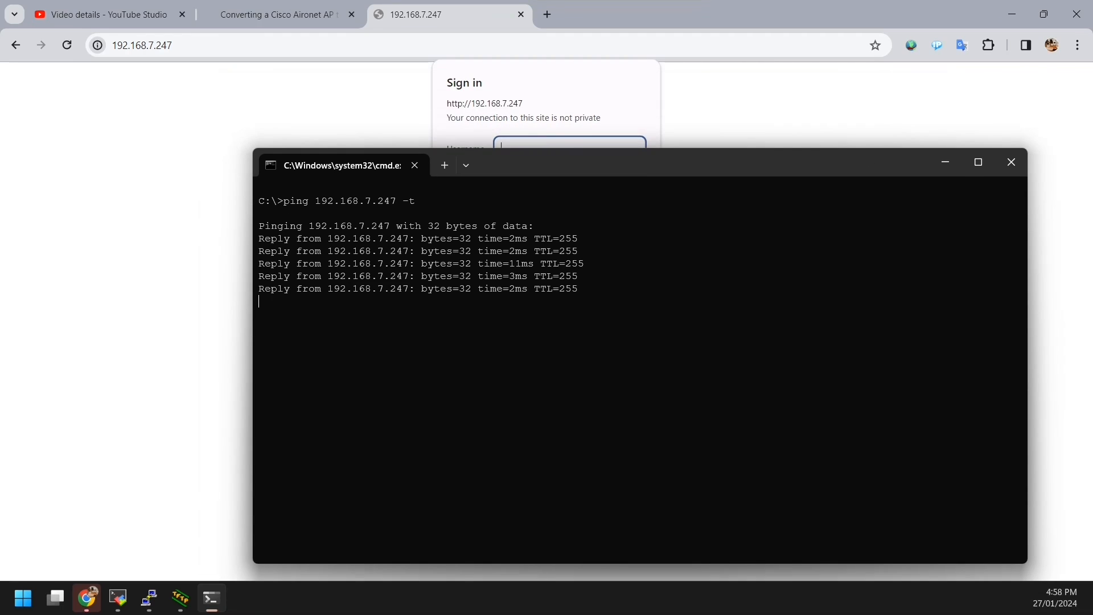
click(489, 45)
Step: Enter the AP's username and password in Chrome's sign-in dialog and save the login
click(569, 149)
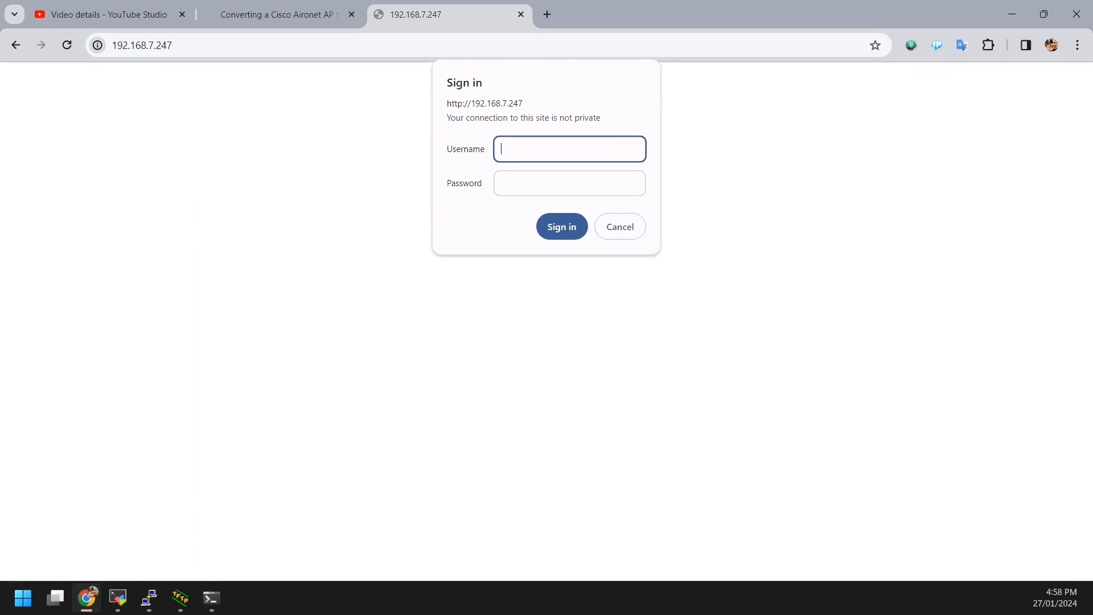
click(490, 45)
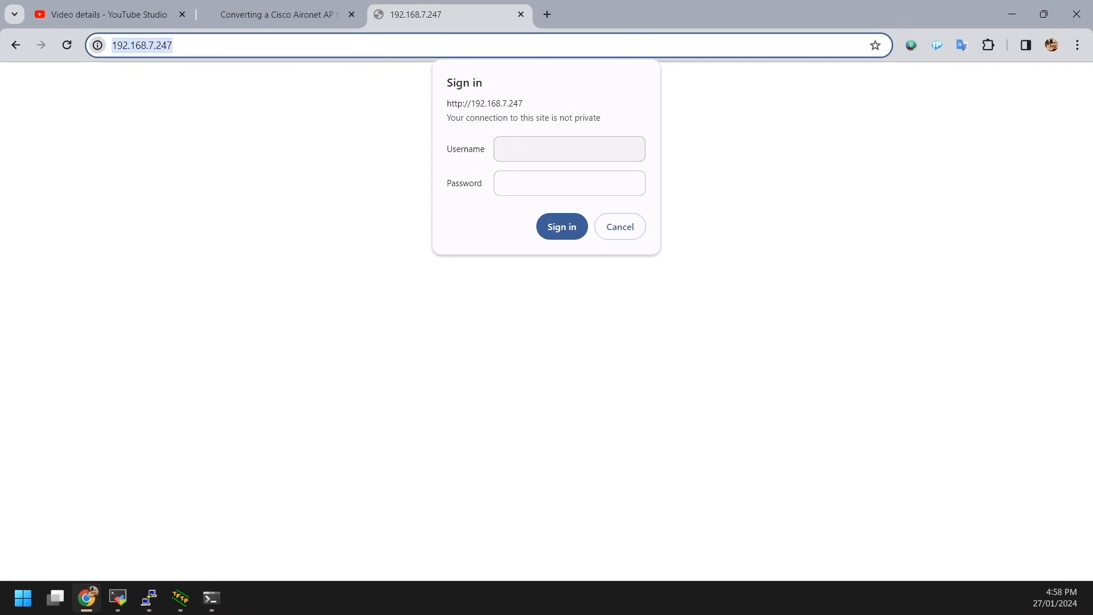
click(569, 149)
text(C)
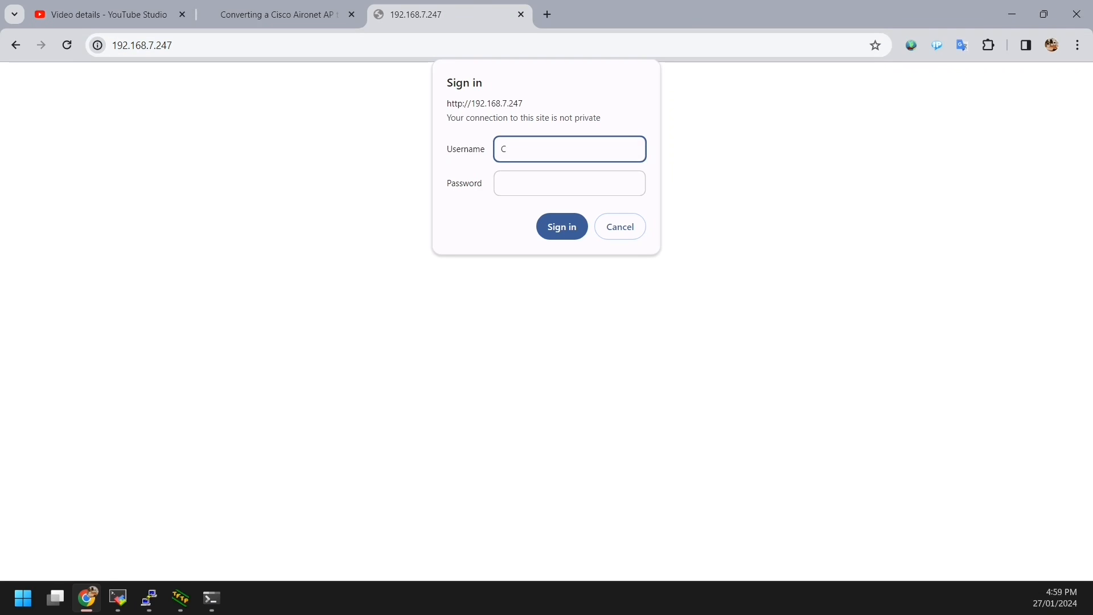
text(isco)
key(Tab)
text(C)
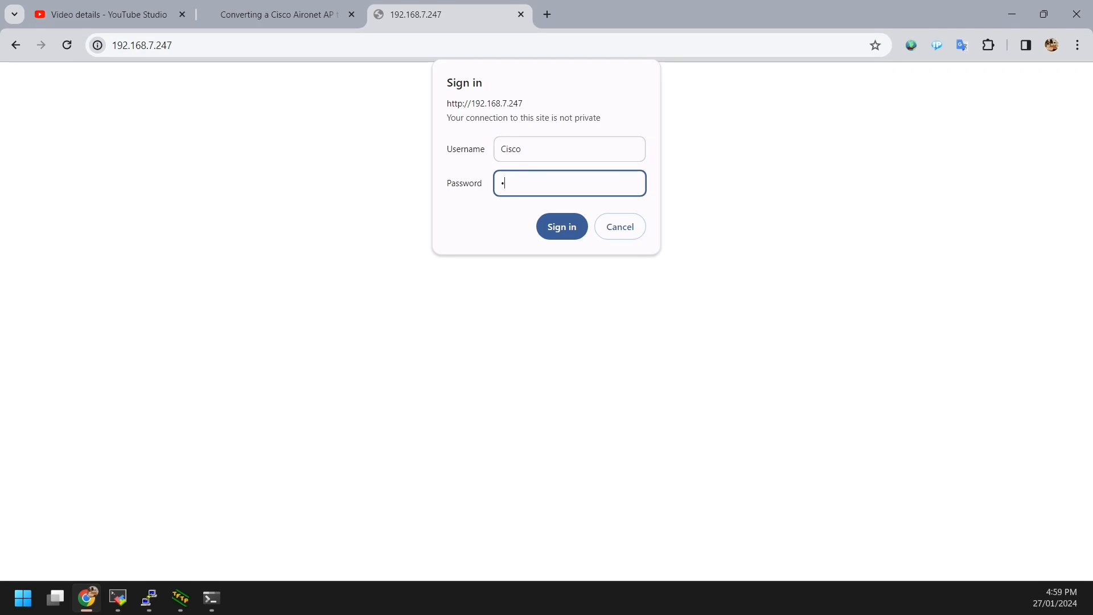
text(isco)
key(Return)
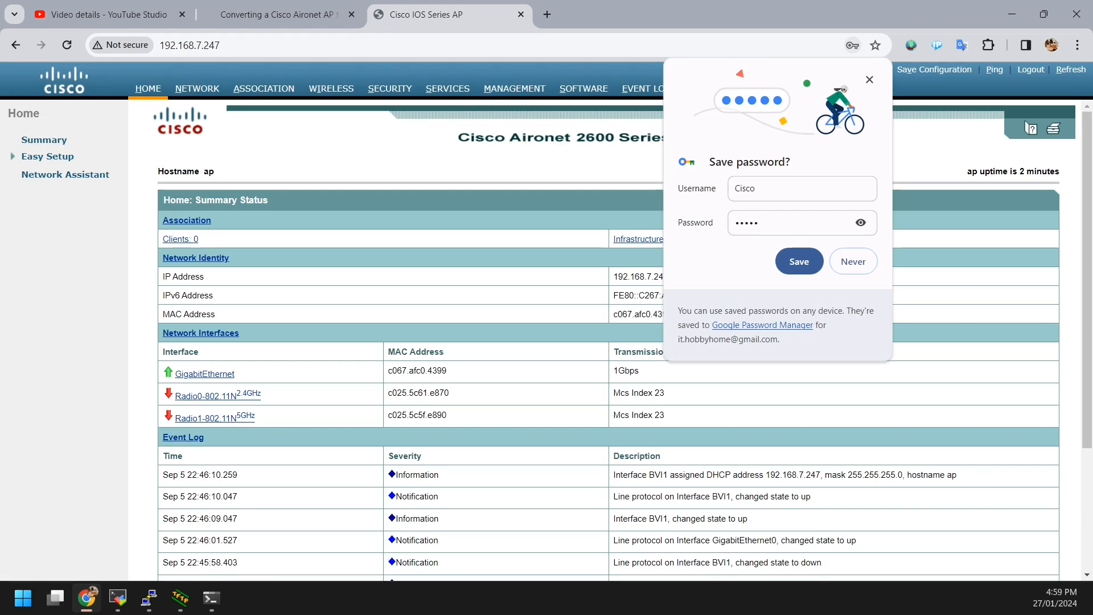
click(798, 261)
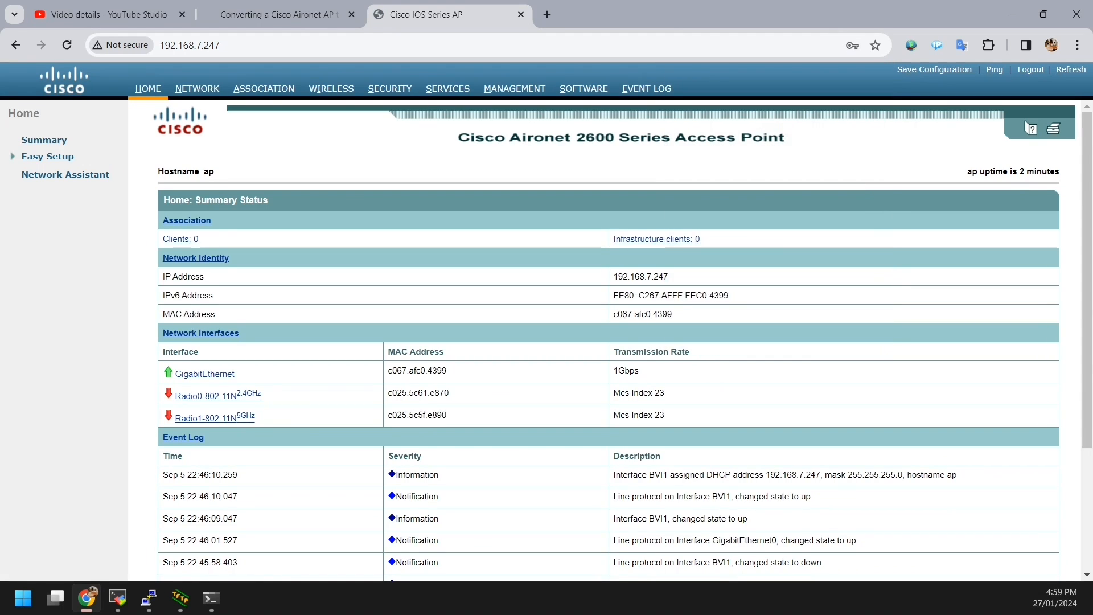
scroll(608, 337, down, 5)
scroll(608, 337, up, 5)
drag(447, 137, 783, 137)
click(784, 149)
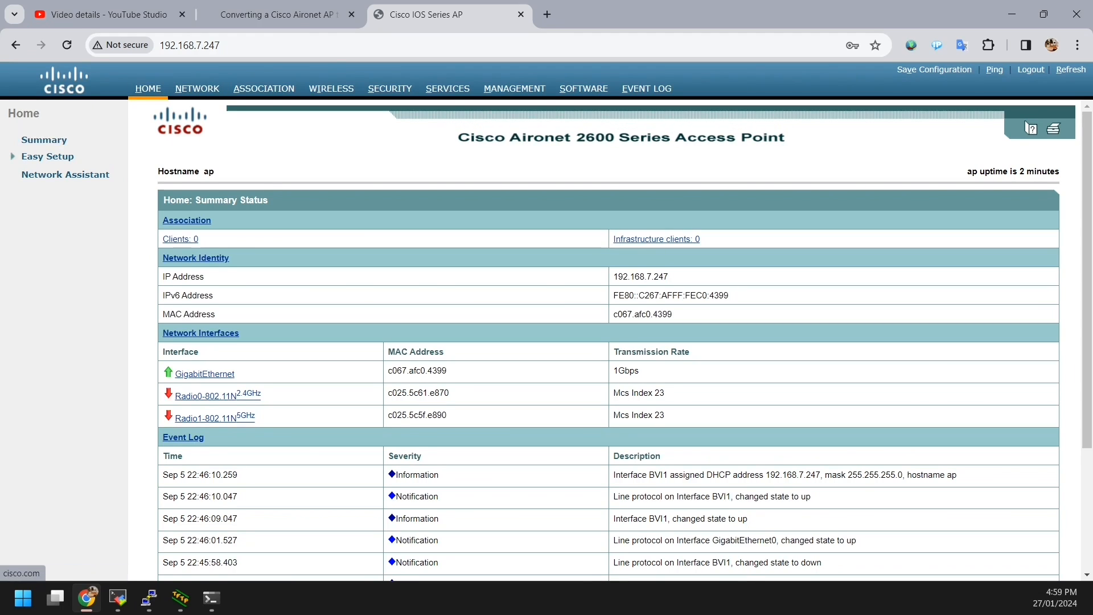
click(197, 88)
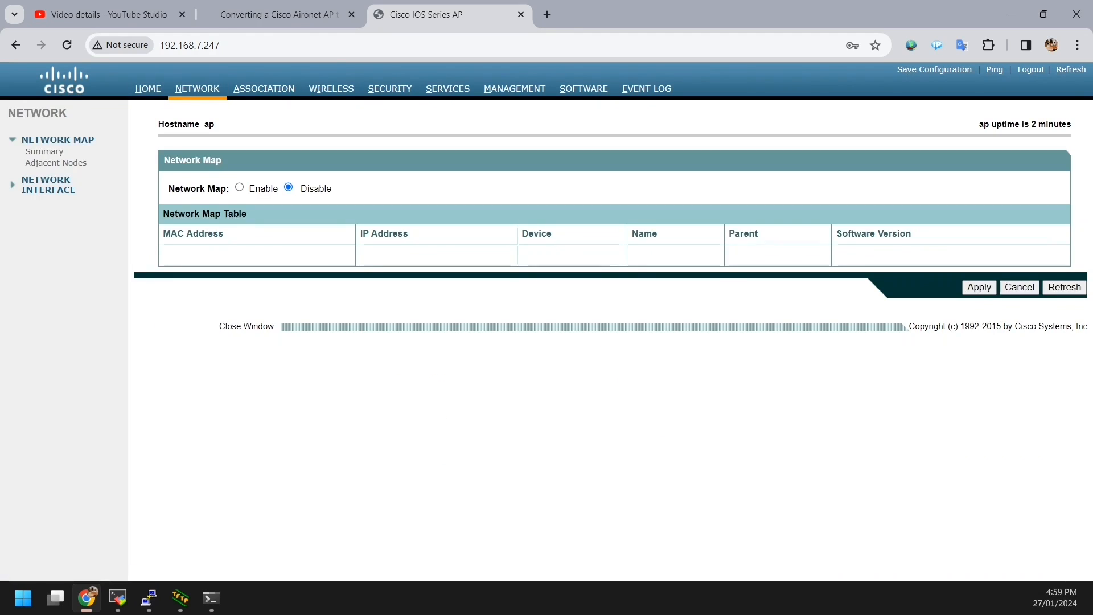
click(263, 88)
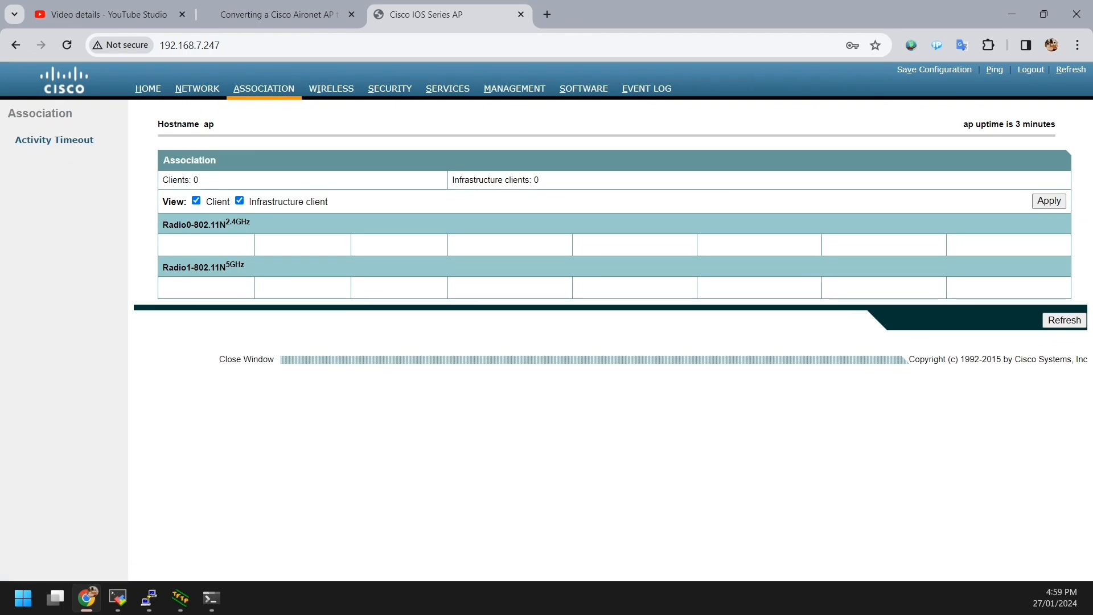
click(331, 88)
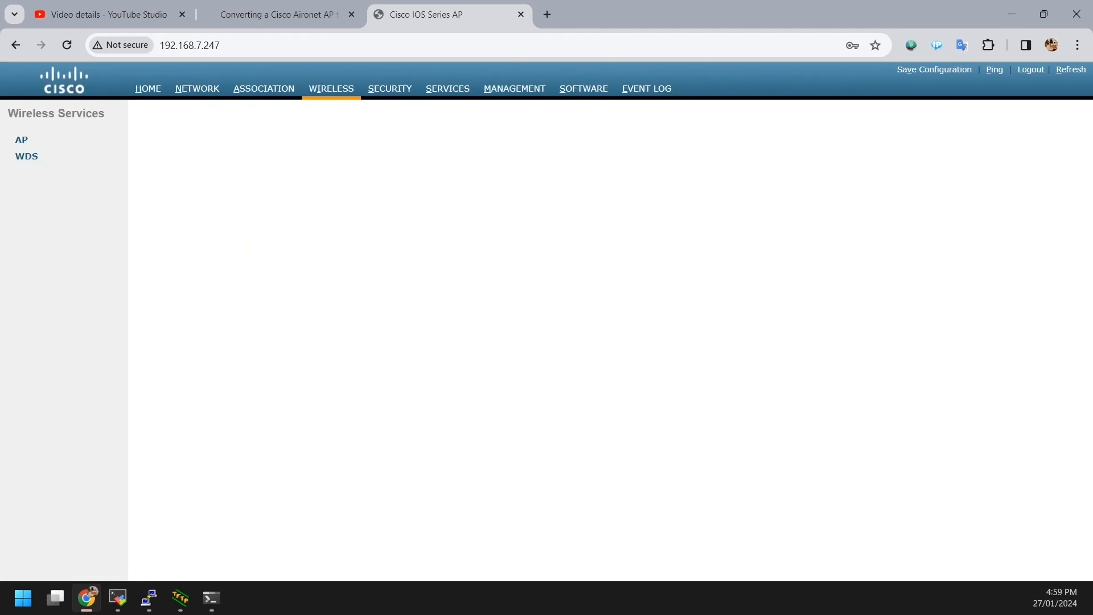
click(389, 88)
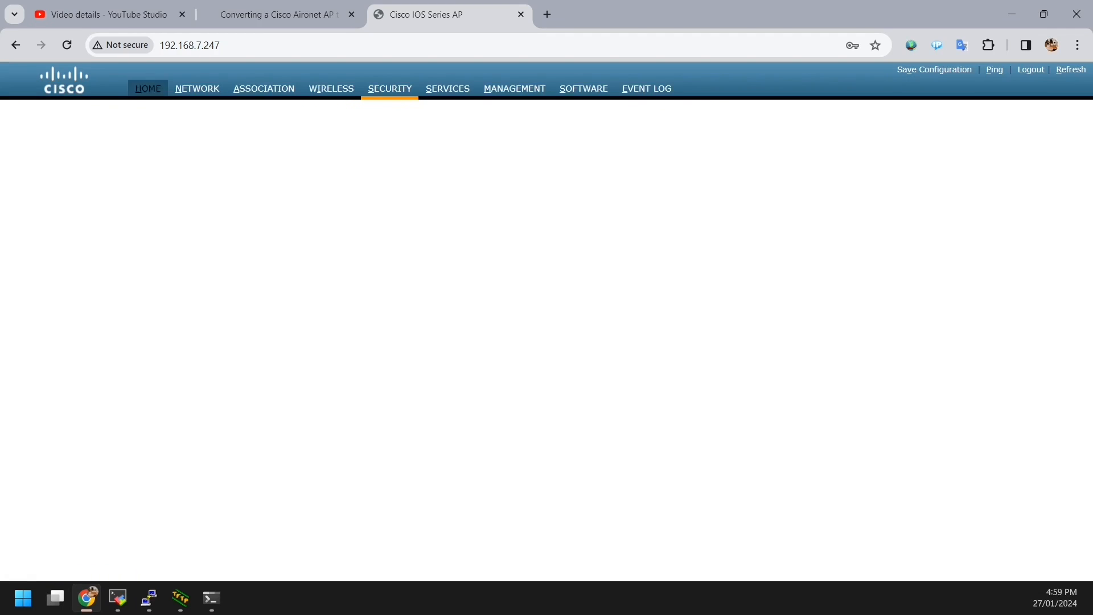
click(148, 89)
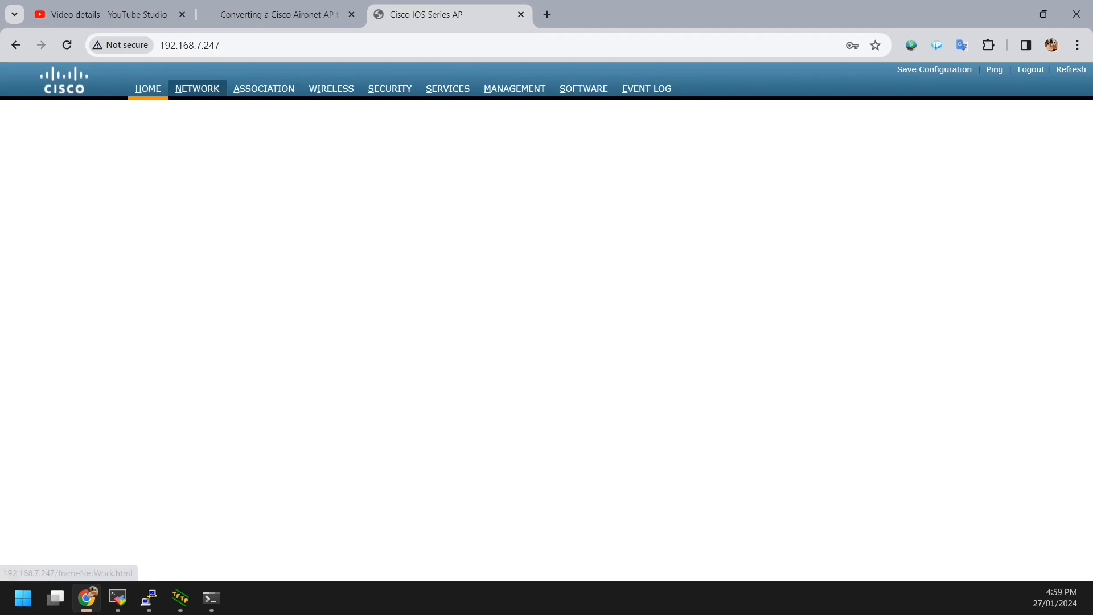
click(197, 88)
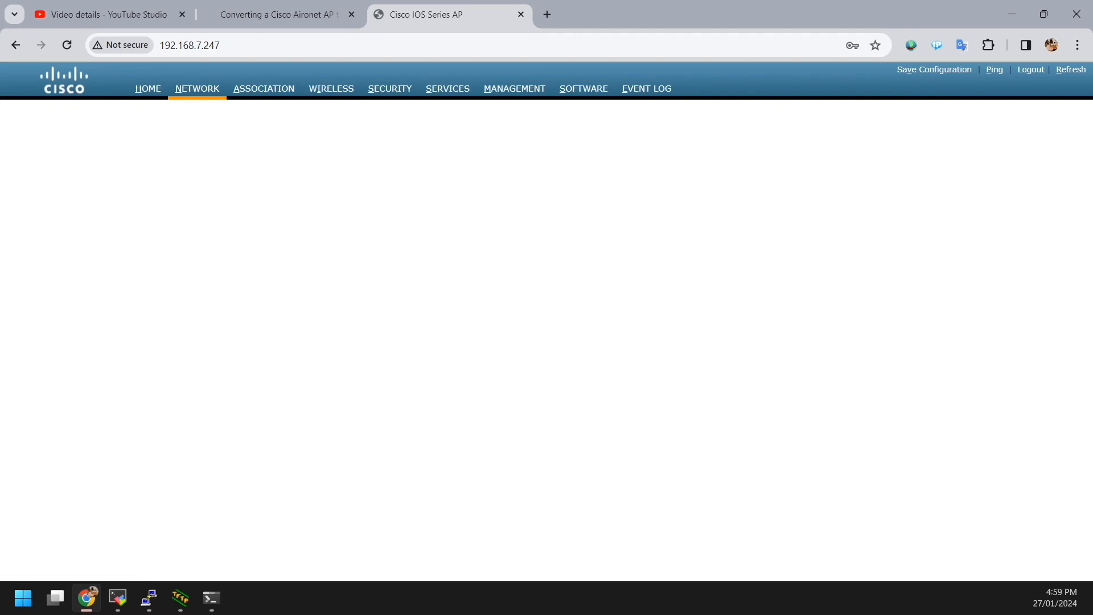
click(147, 89)
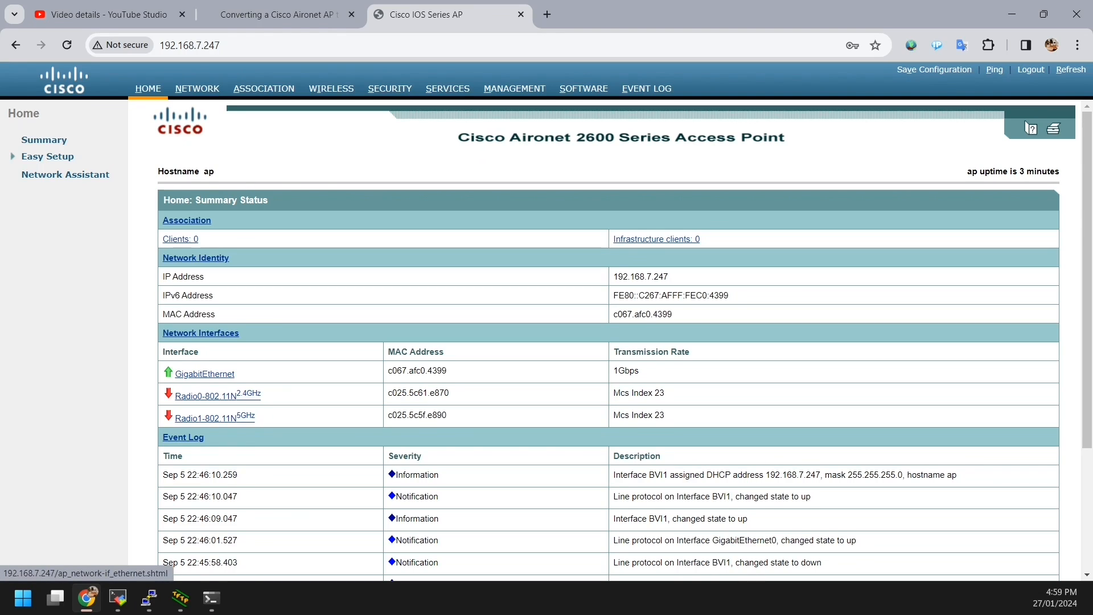
Step: Open the GigabitEthernet interface's Settings tab: Ethernet enabled, duplex and speed Auto
scroll(217, 398, down, 3)
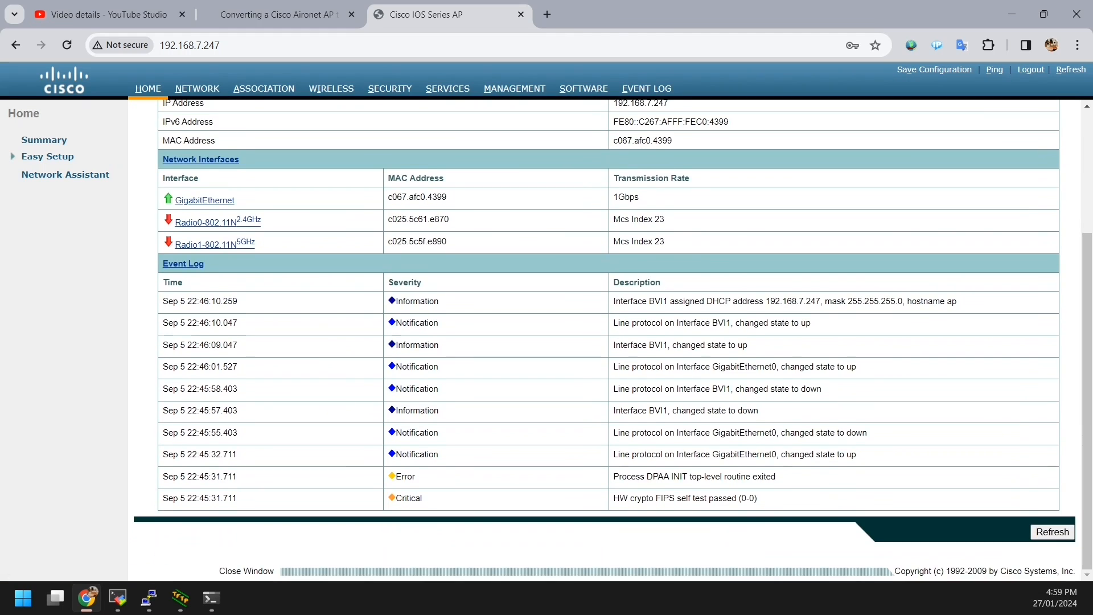
scroll(216, 342, up, 3)
drag(178, 276, 669, 277)
click(671, 277)
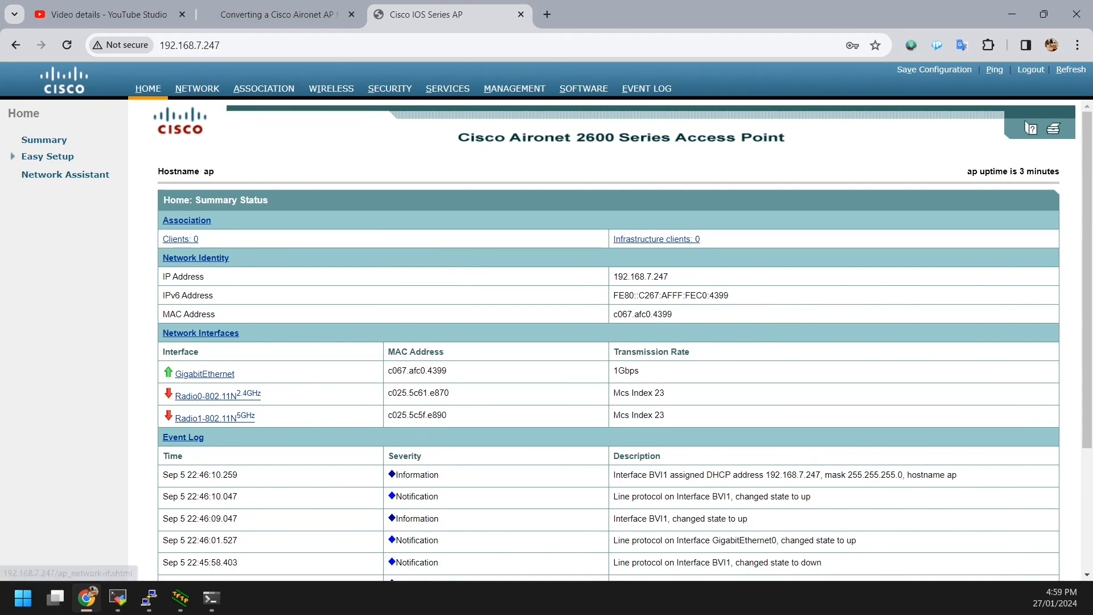
click(204, 373)
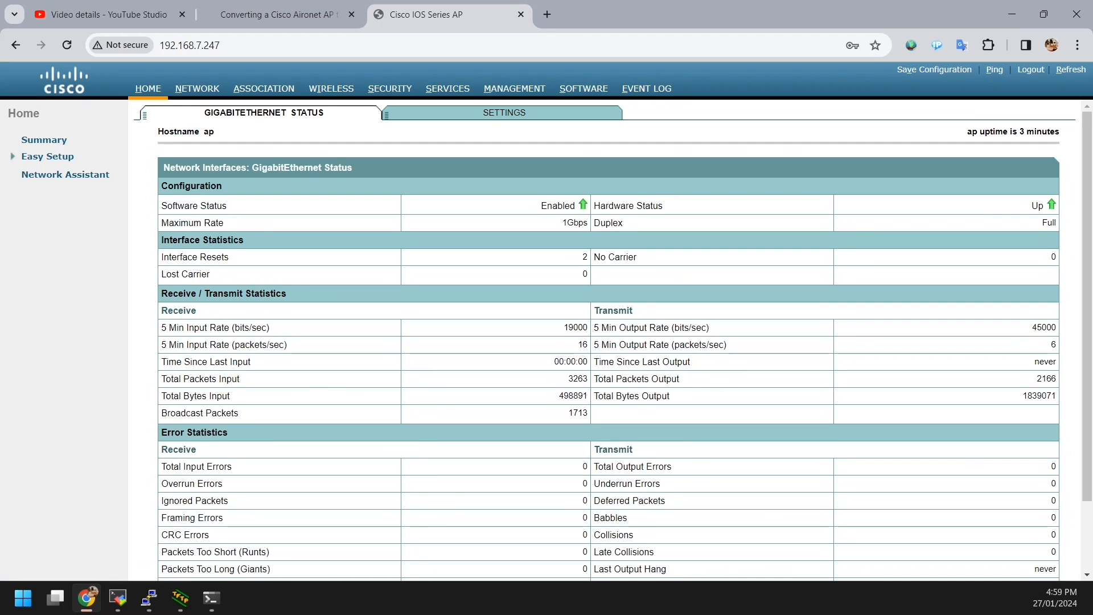
scroll(604, 340, down, 2)
scroll(605, 340, up, 2)
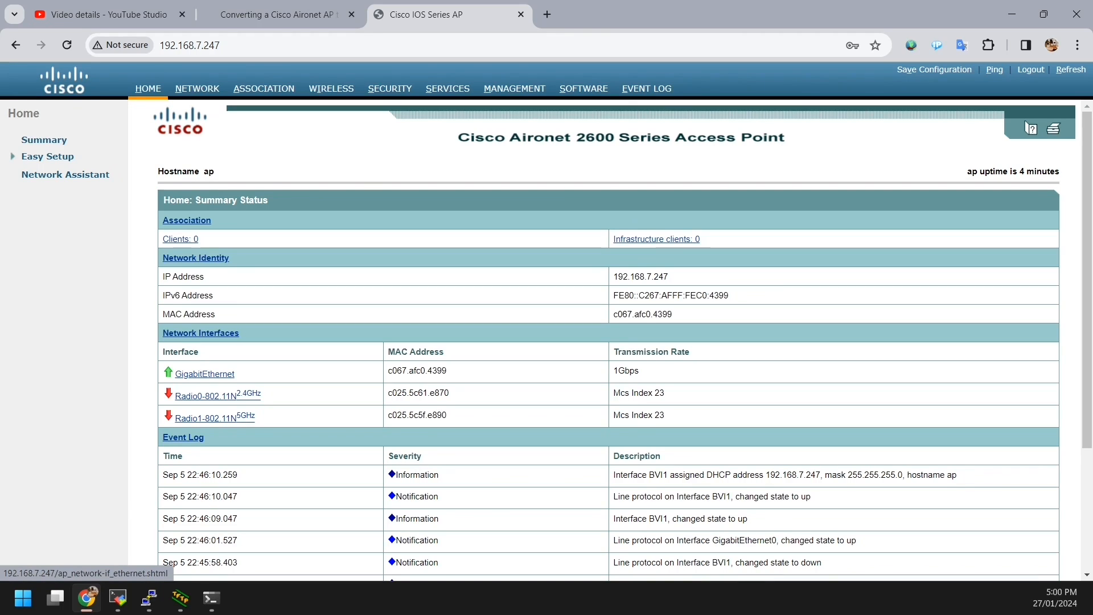
click(204, 373)
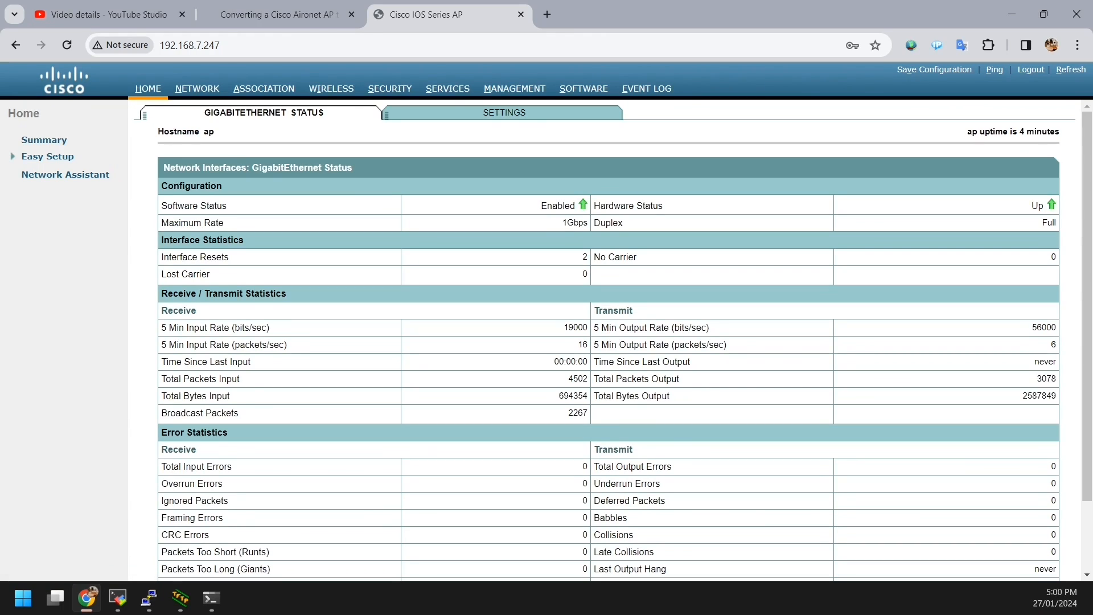
click(504, 112)
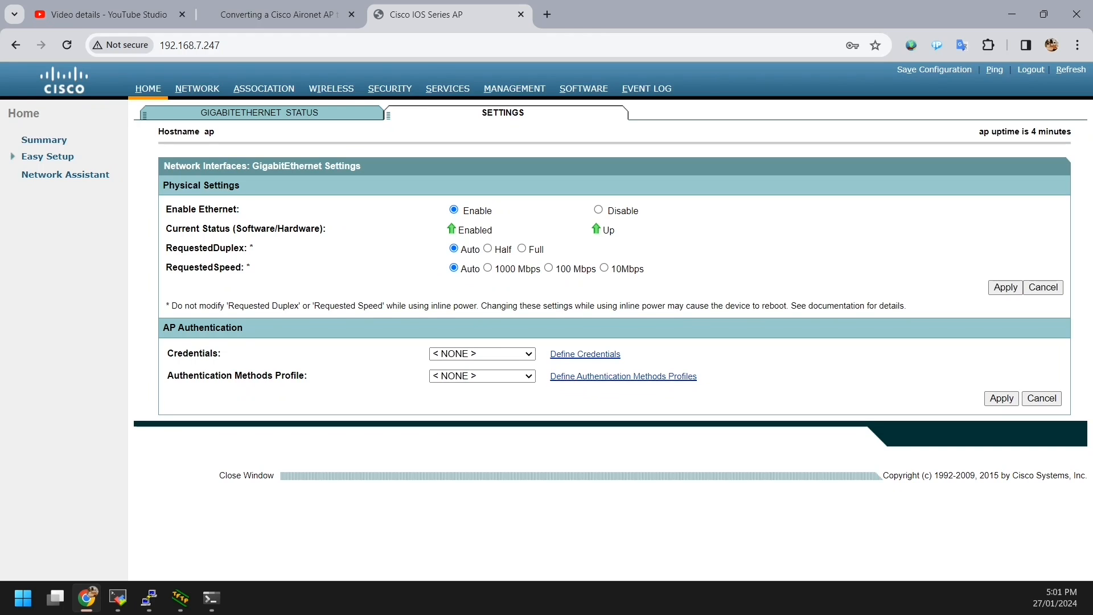
Step: Keep the Ethernet credentials at < NONE > and return to the Home summary page
click(482, 354)
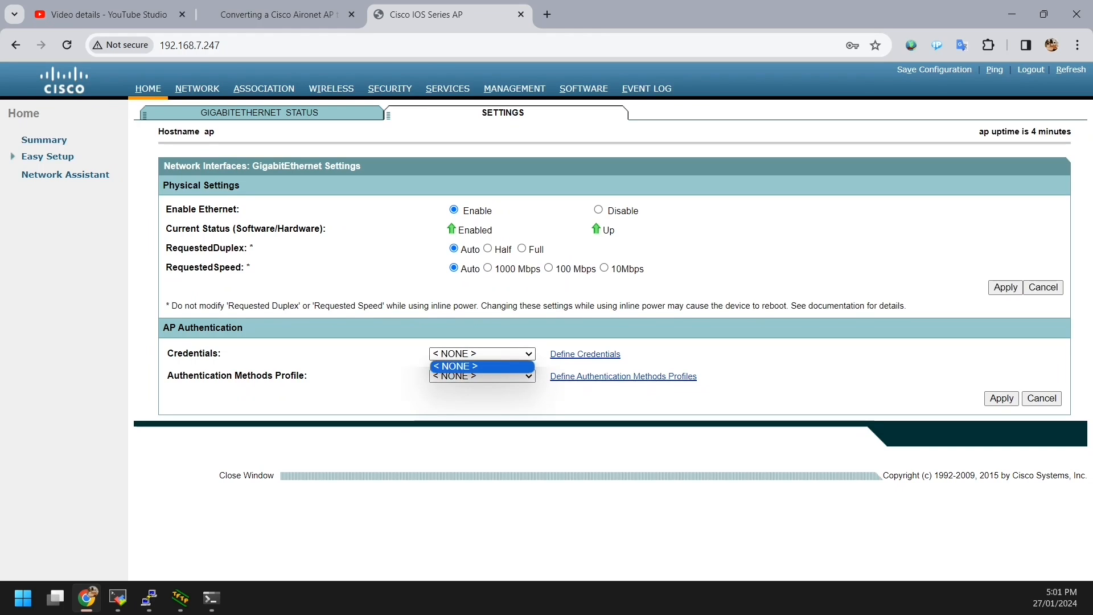
click(482, 366)
click(484, 397)
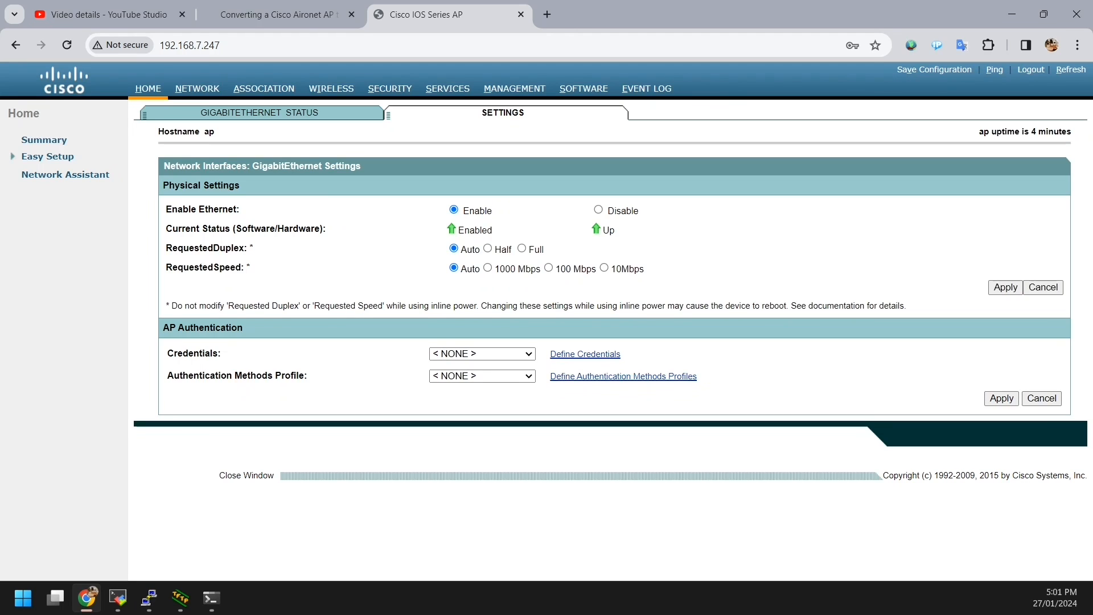
click(259, 112)
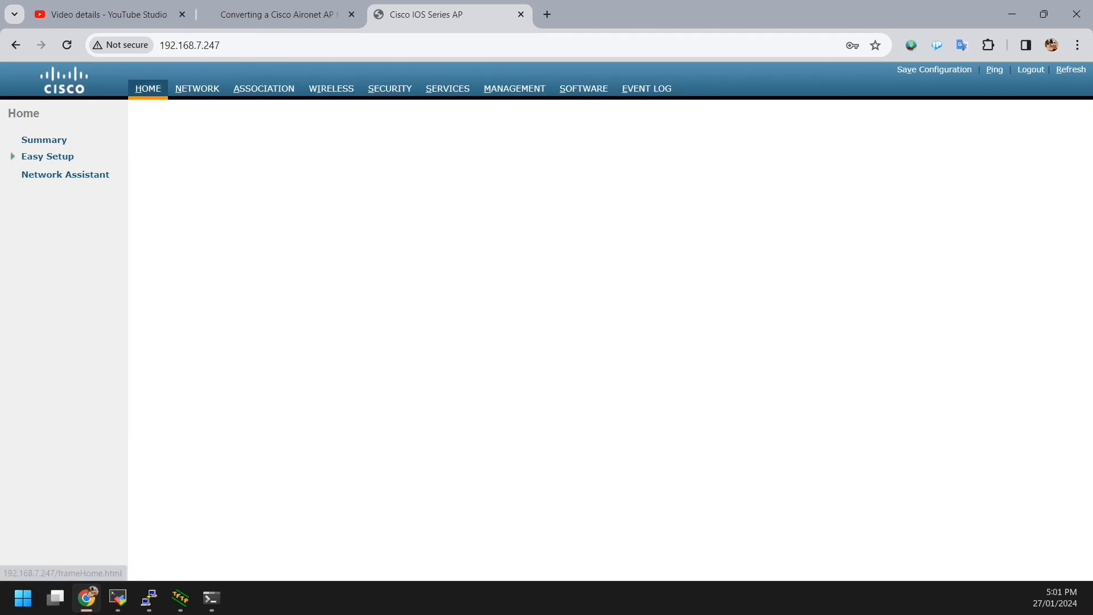
click(148, 88)
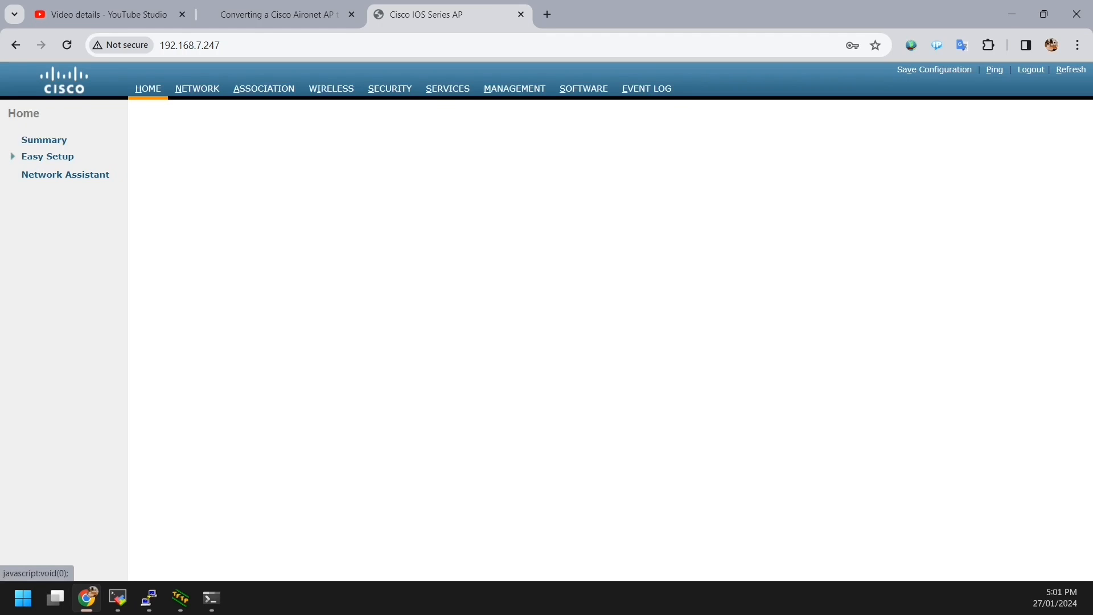
click(48, 157)
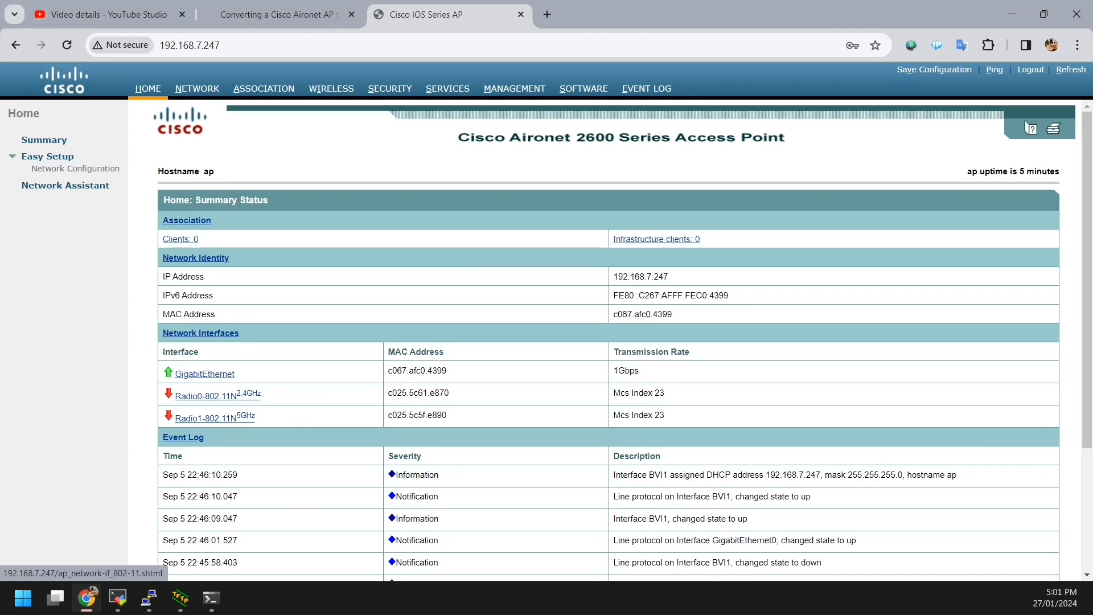
Step: Open the Radio1-802.11N 5GHz status page and its Detailed Status statistics
click(215, 418)
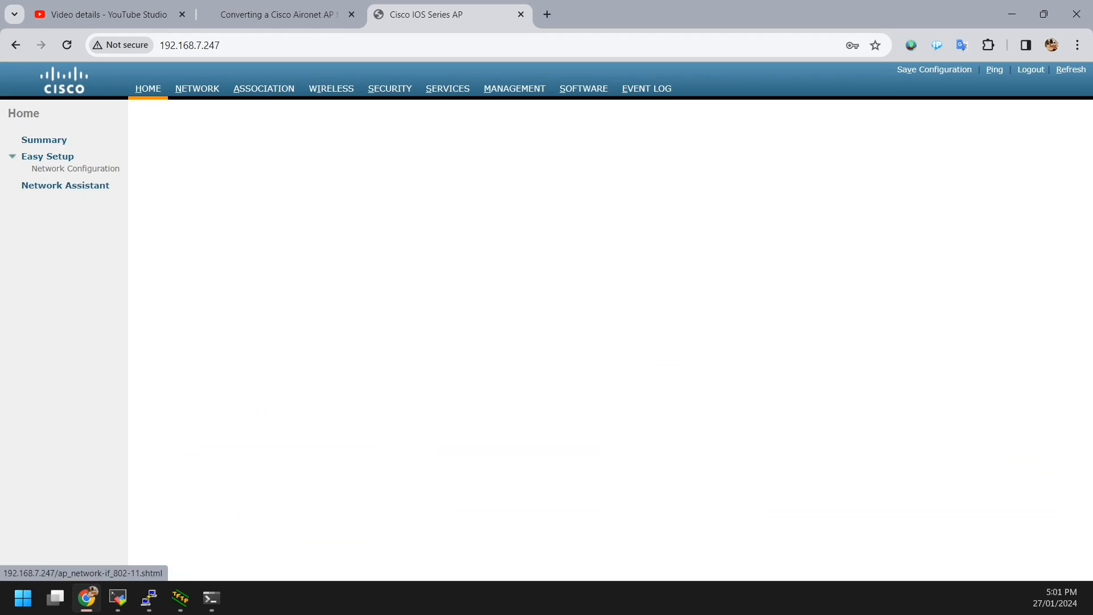
scroll(613, 339, down, 1)
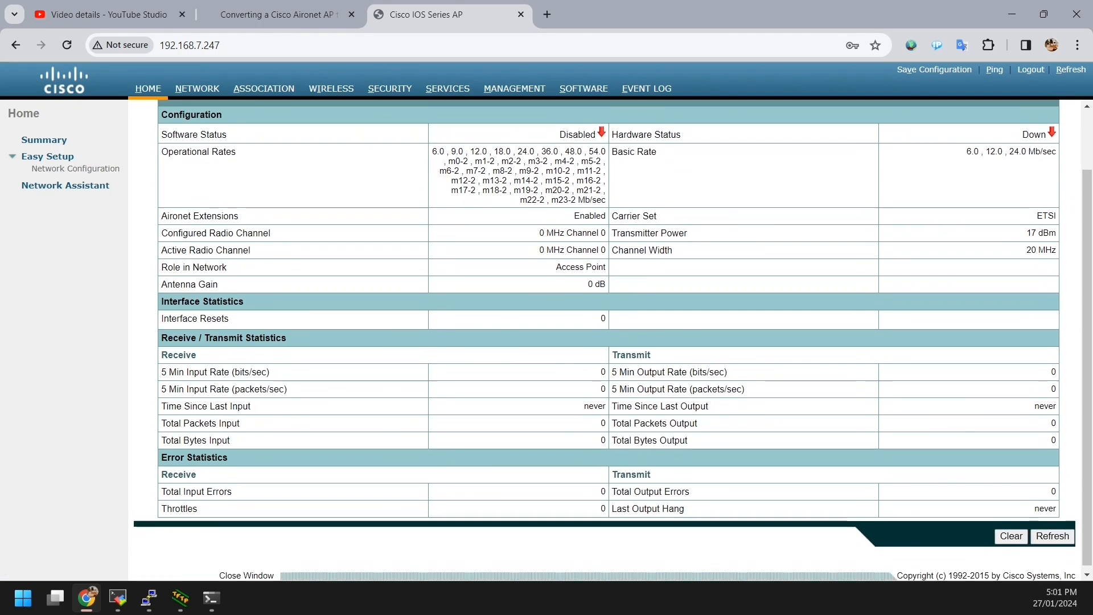
scroll(613, 340, up, 1)
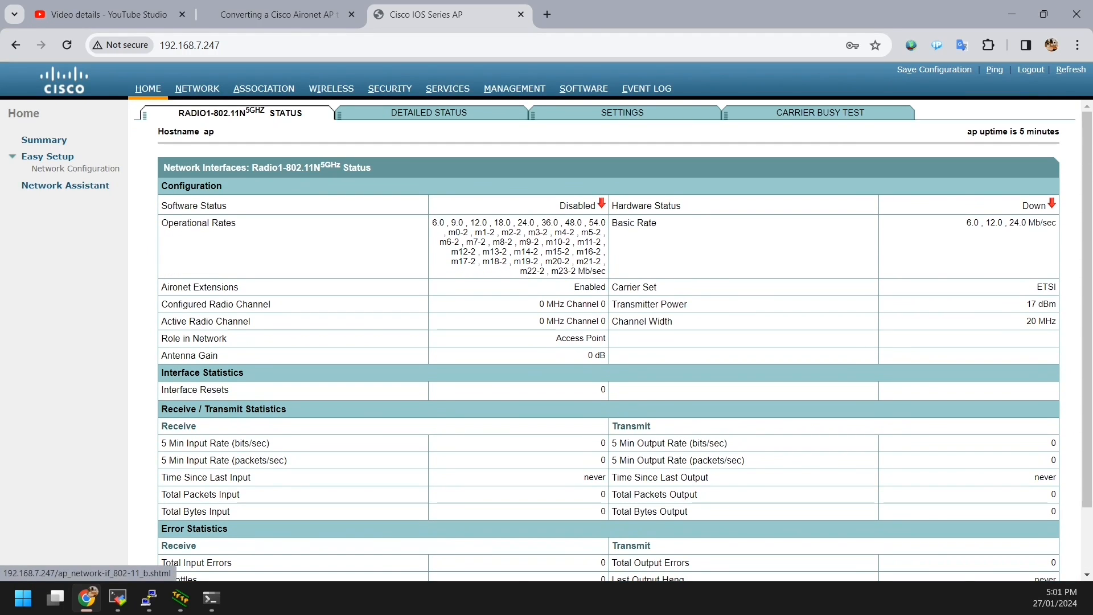
click(428, 113)
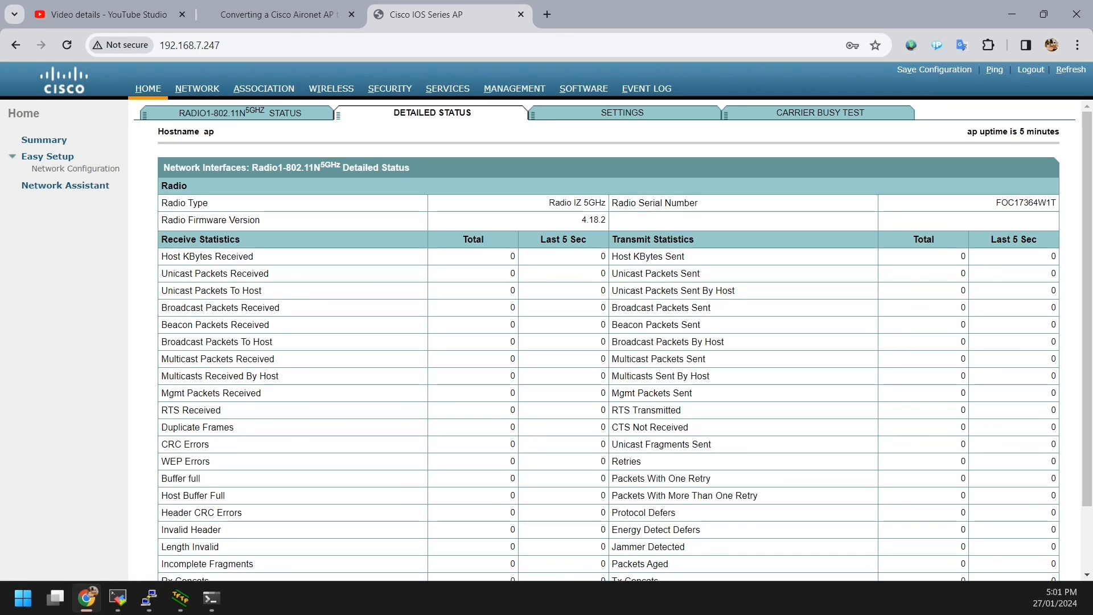
Step: Scroll through the 5 GHz radio's Settings tab to review its configuration
click(622, 113)
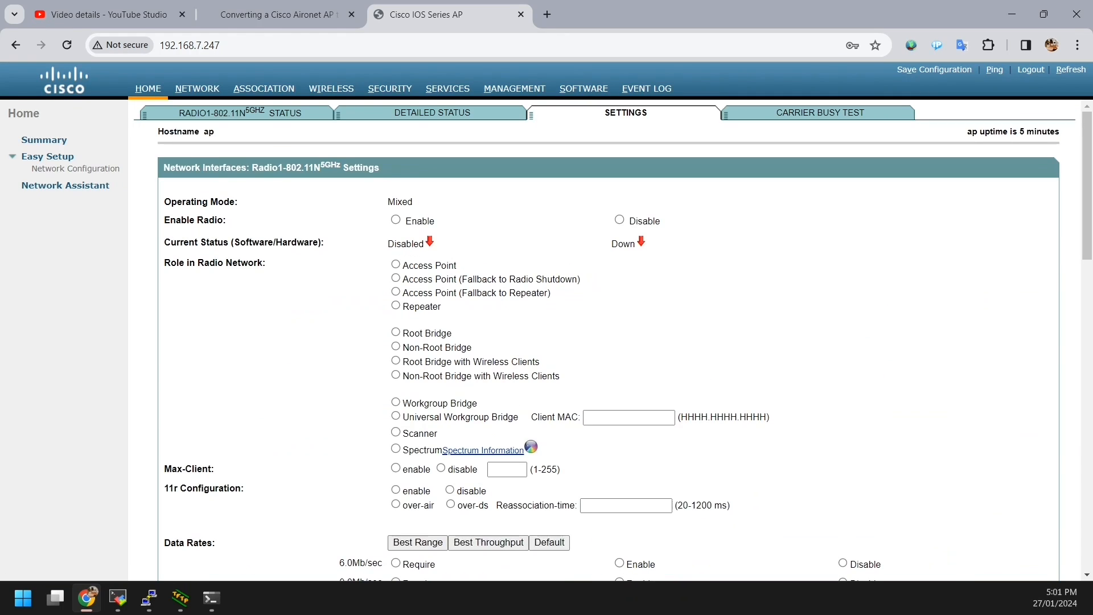
scroll(569, 341, down, 6)
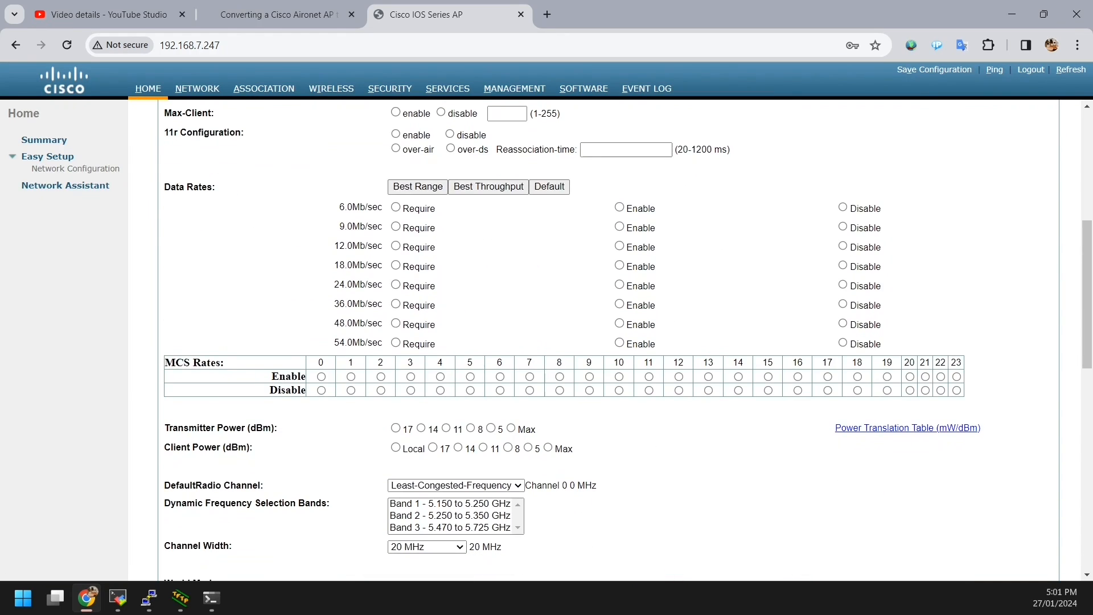
scroll(569, 341, down, 2)
scroll(569, 341, down, 2)
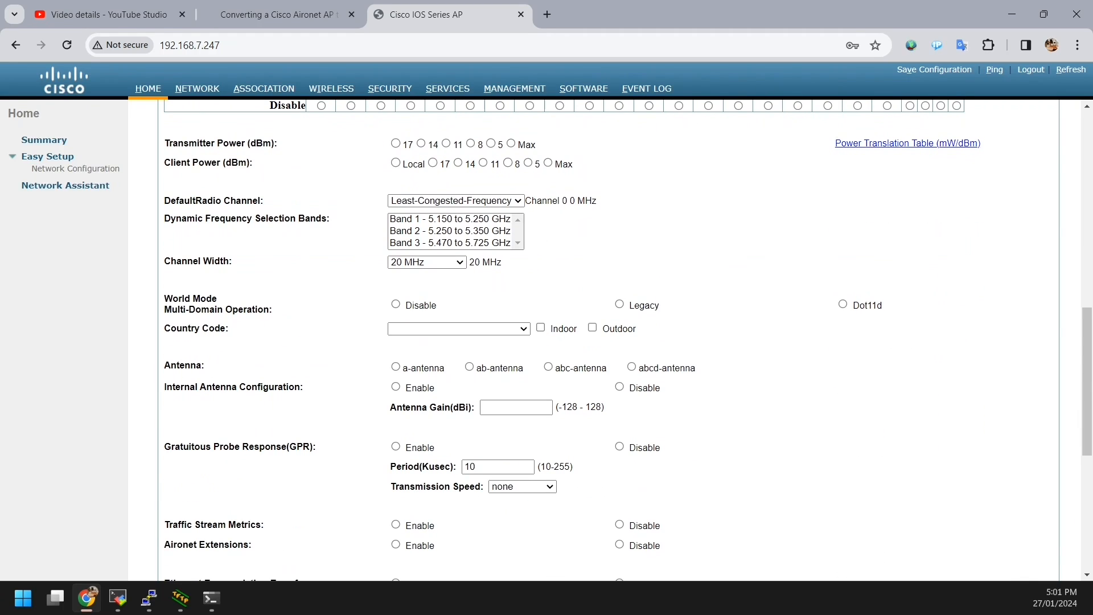
scroll(569, 341, down, 5)
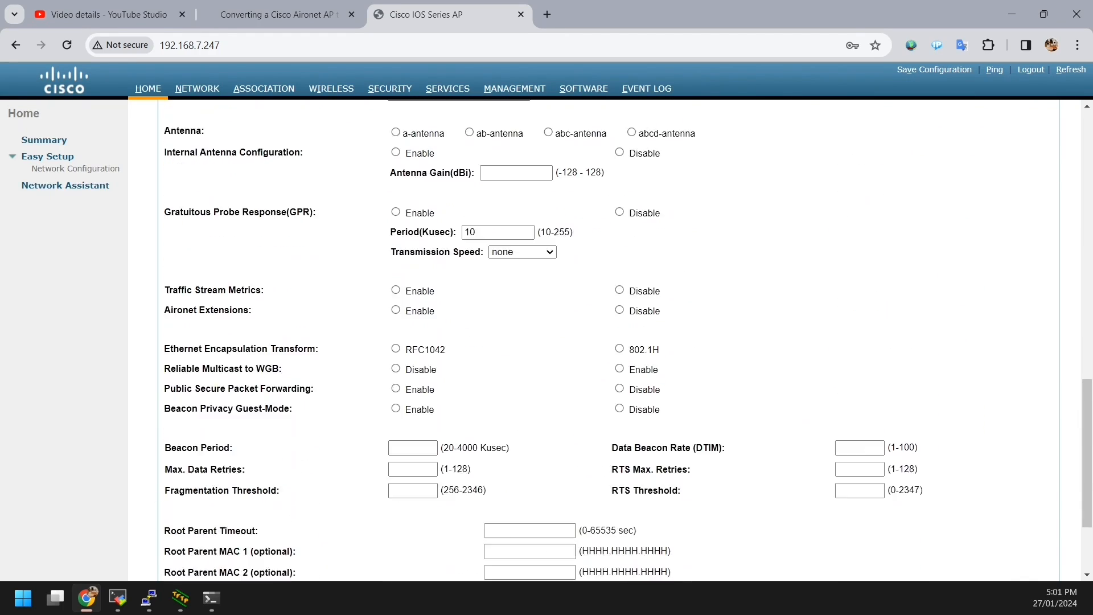
scroll(569, 342, up, 12)
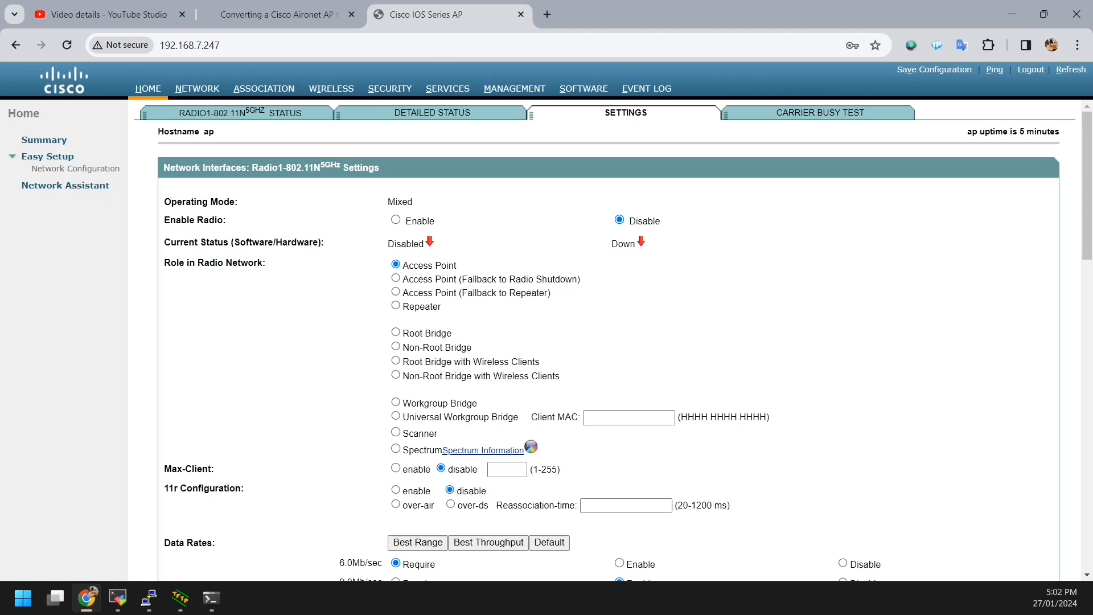
scroll(608, 342, down, 1)
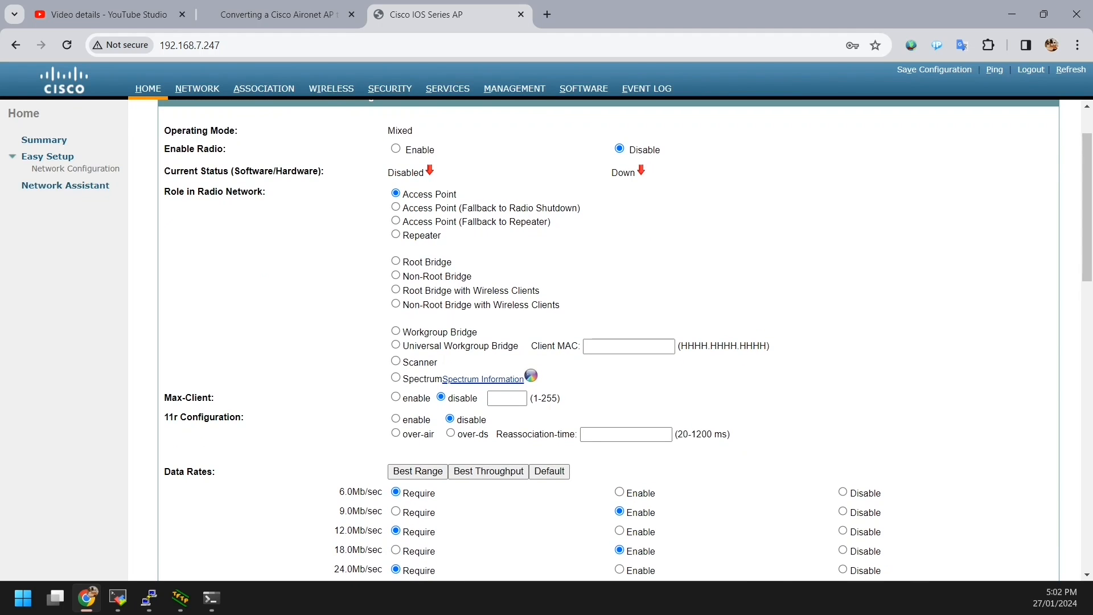
scroll(607, 341, down, 2)
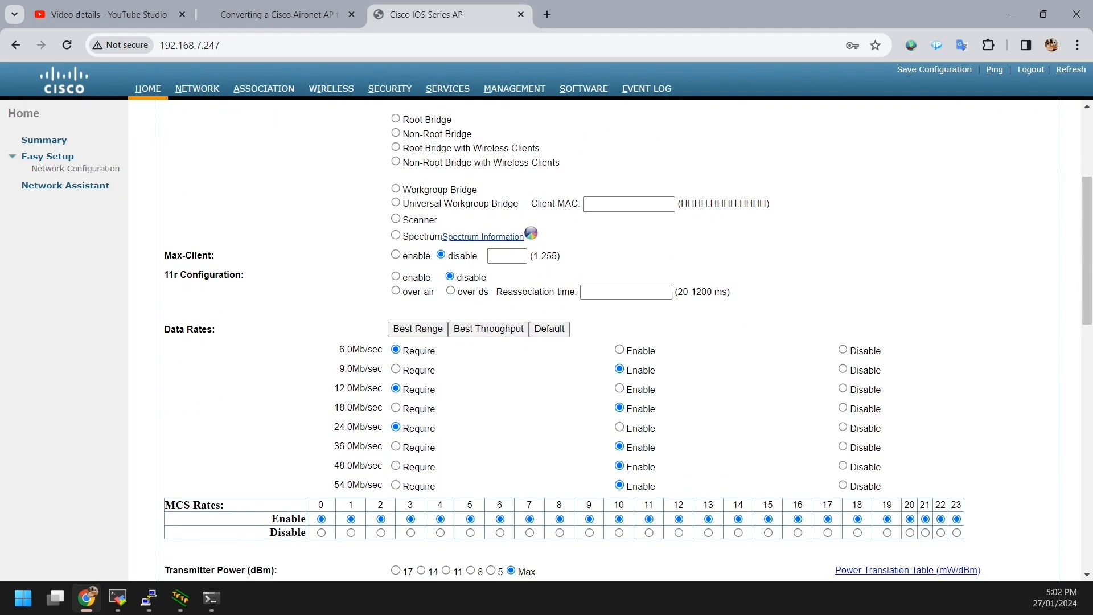
scroll(607, 341, down, 6)
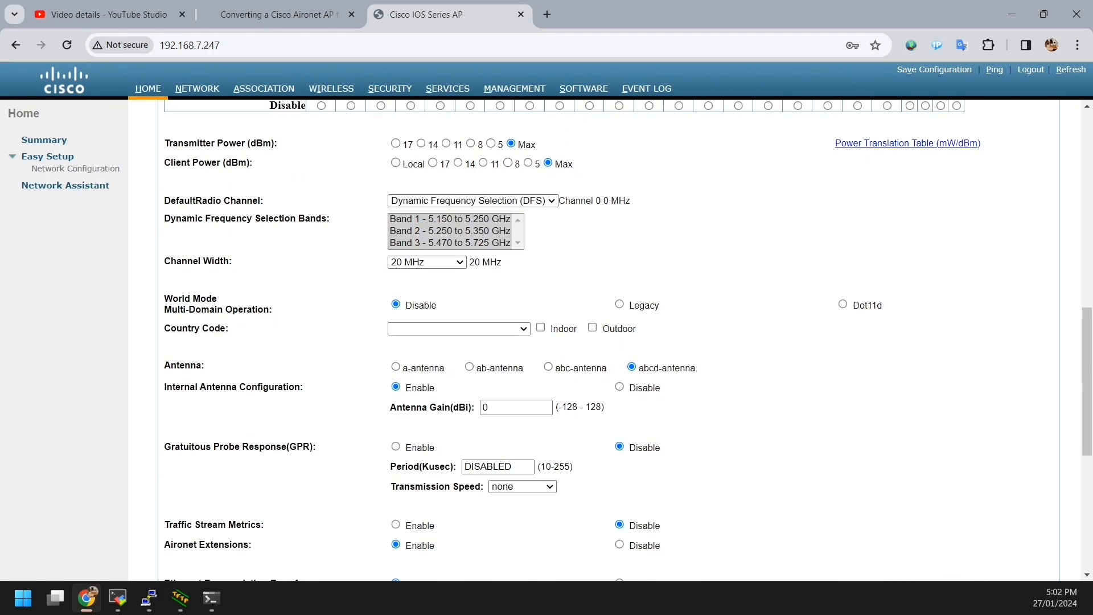
scroll(608, 342, down, 6)
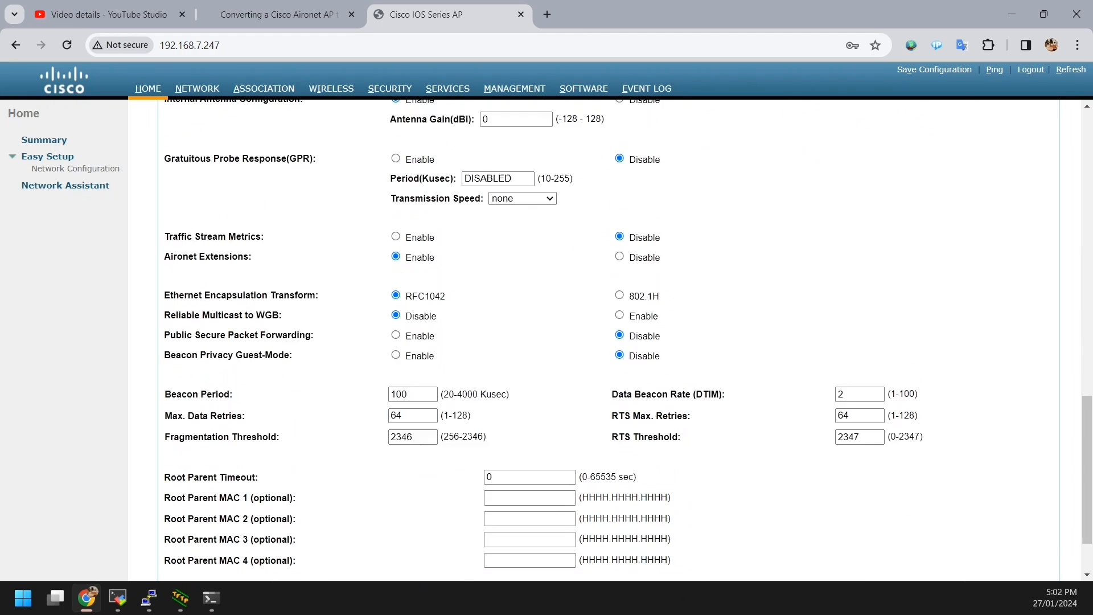
scroll(607, 342, up, 4)
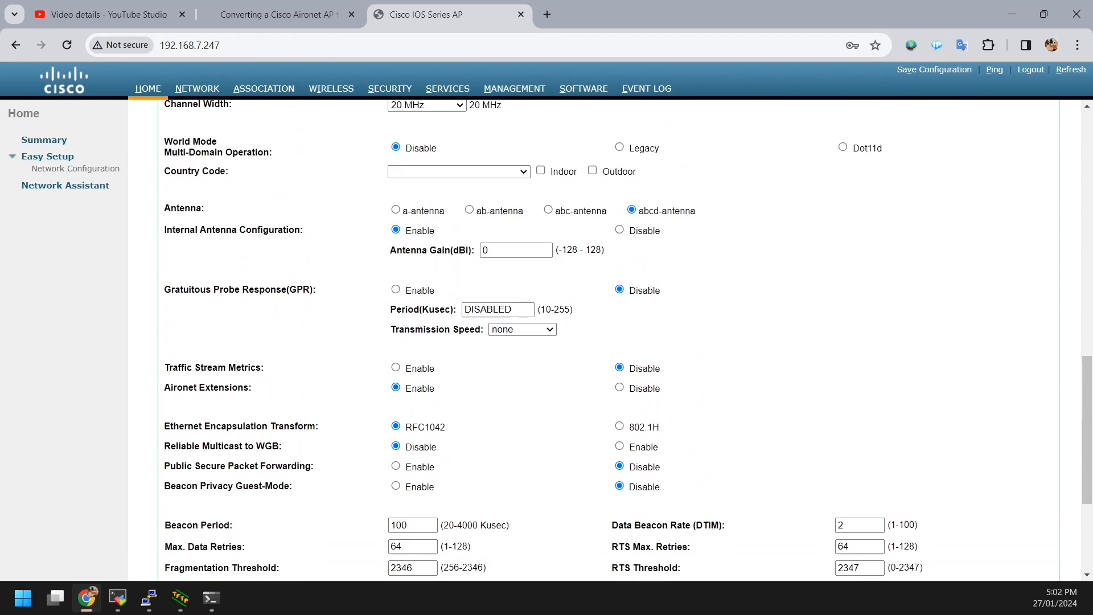
scroll(607, 341, up, 2)
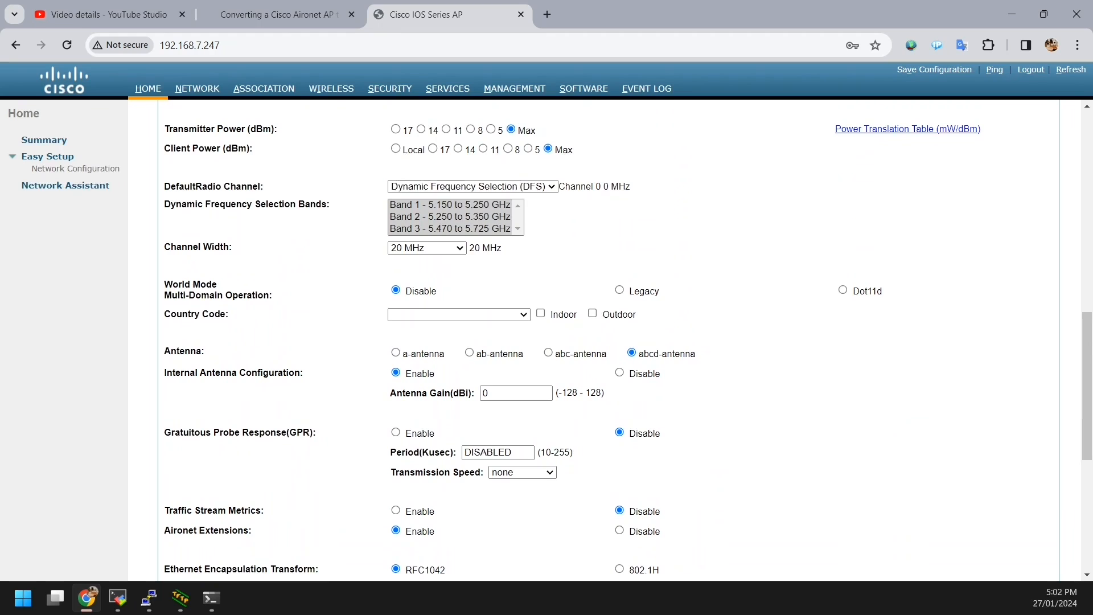
scroll(608, 342, up, 3)
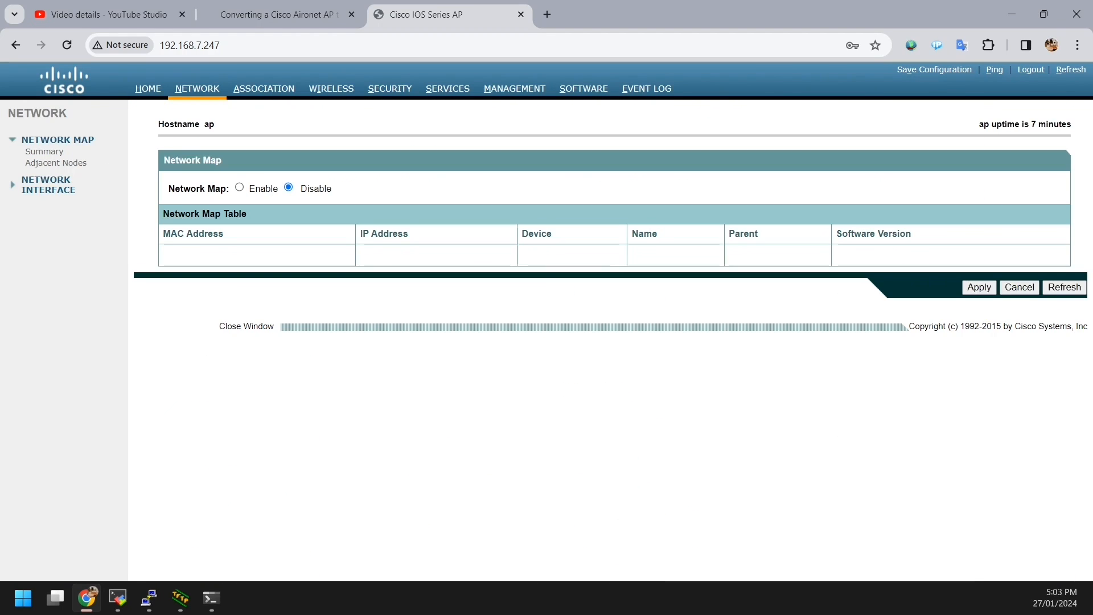
Step: Check the Network Interface IP Address page, then open Easy Setup's Network Configuration form
click(46, 184)
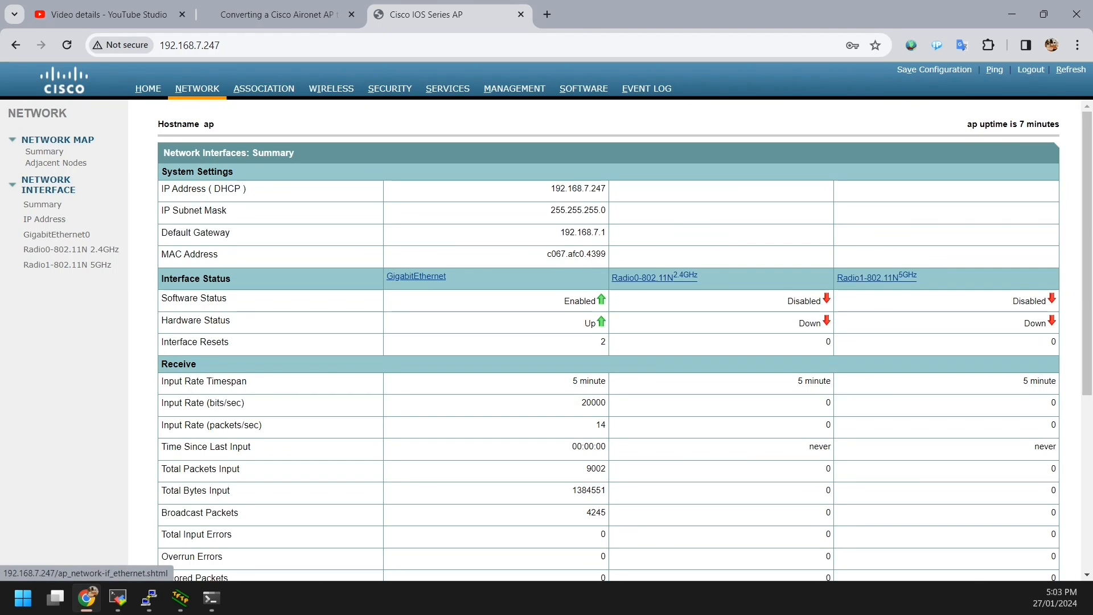
click(44, 219)
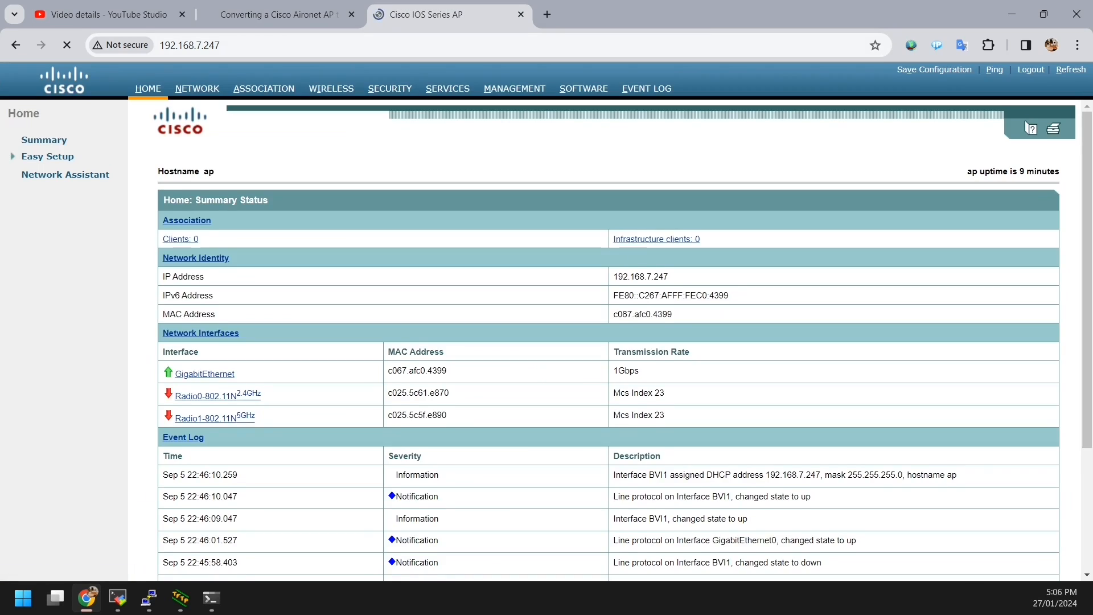
scroll(608, 335, down, 2)
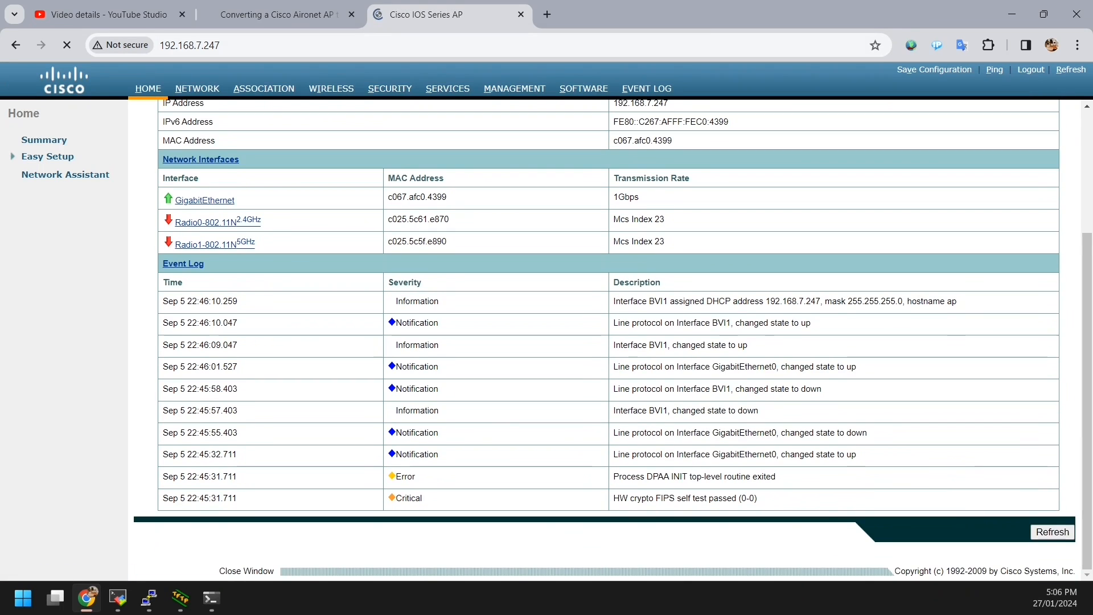
scroll(608, 336, up, 3)
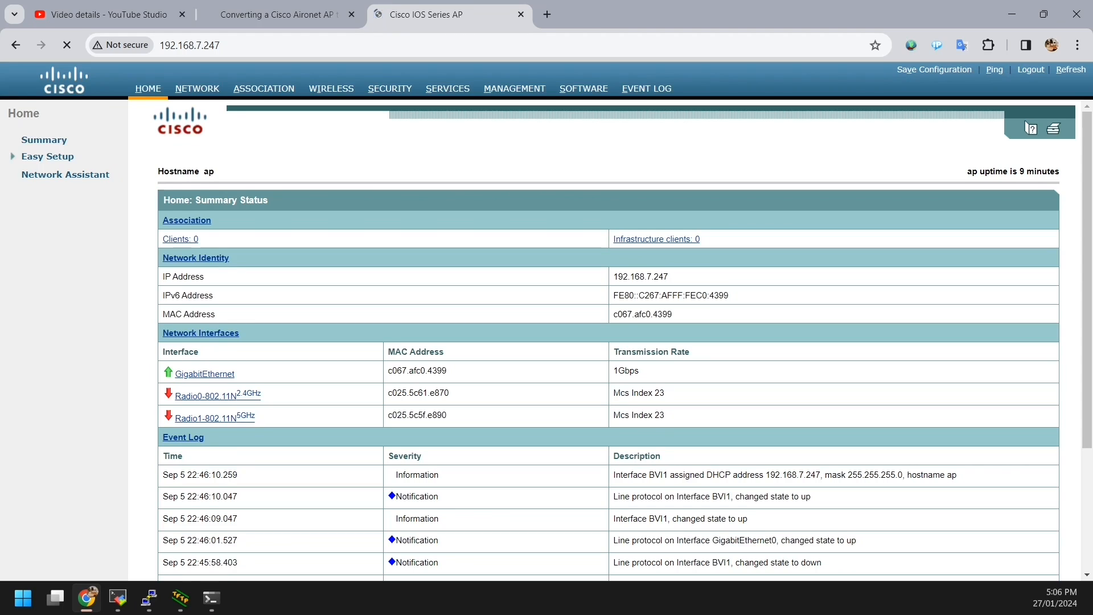
click(48, 157)
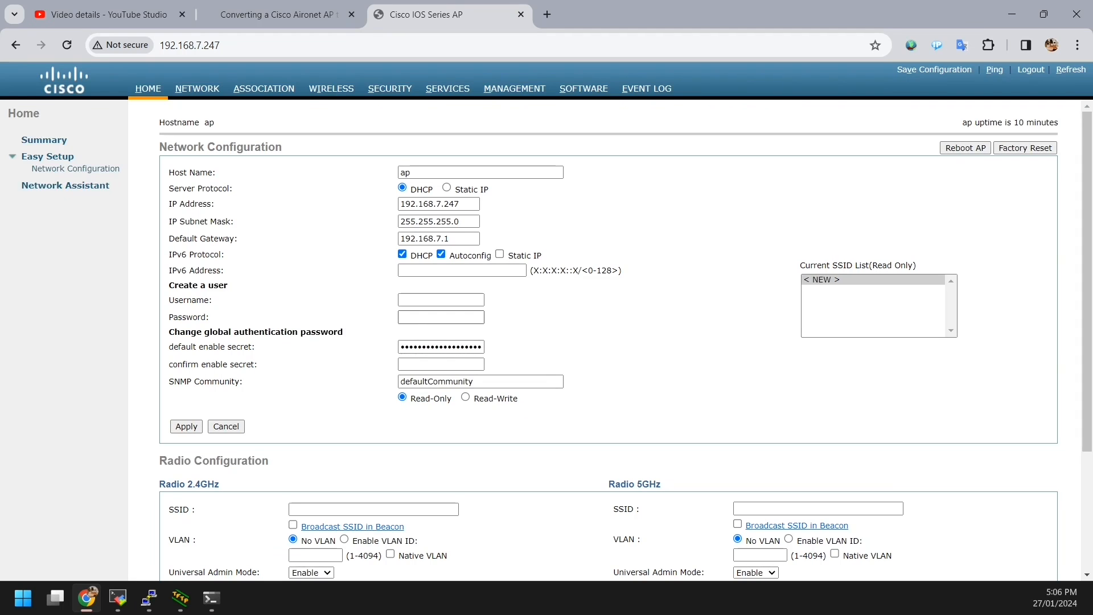
Step: Change the hostname from ap to CISCOAP and switch addressing to Static IP
scroll(569, 342, down, 2)
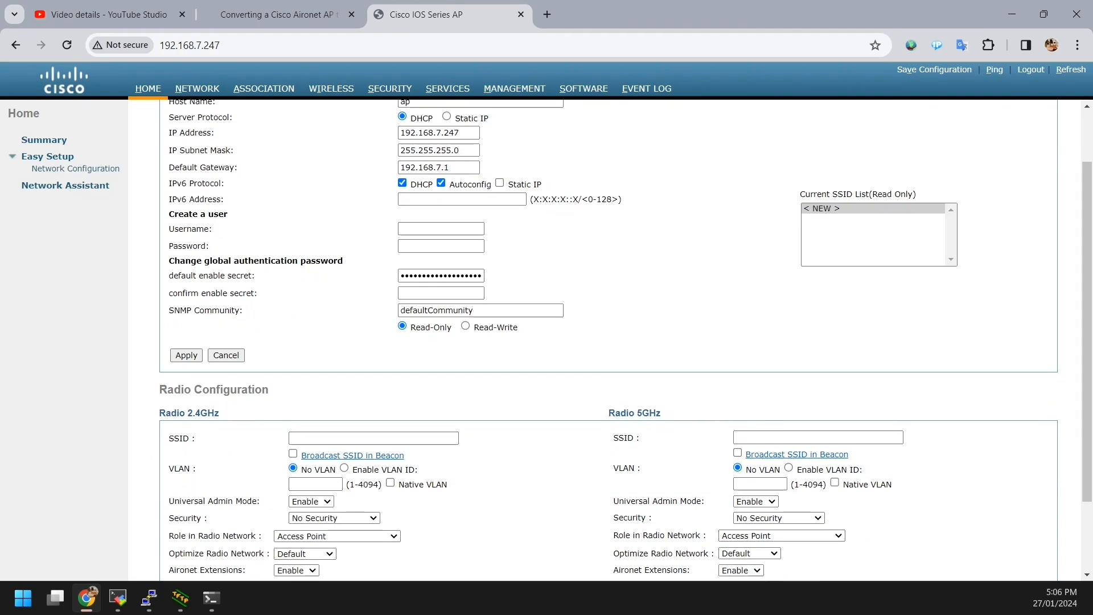
scroll(569, 341, down, 3)
scroll(569, 342, up, 5)
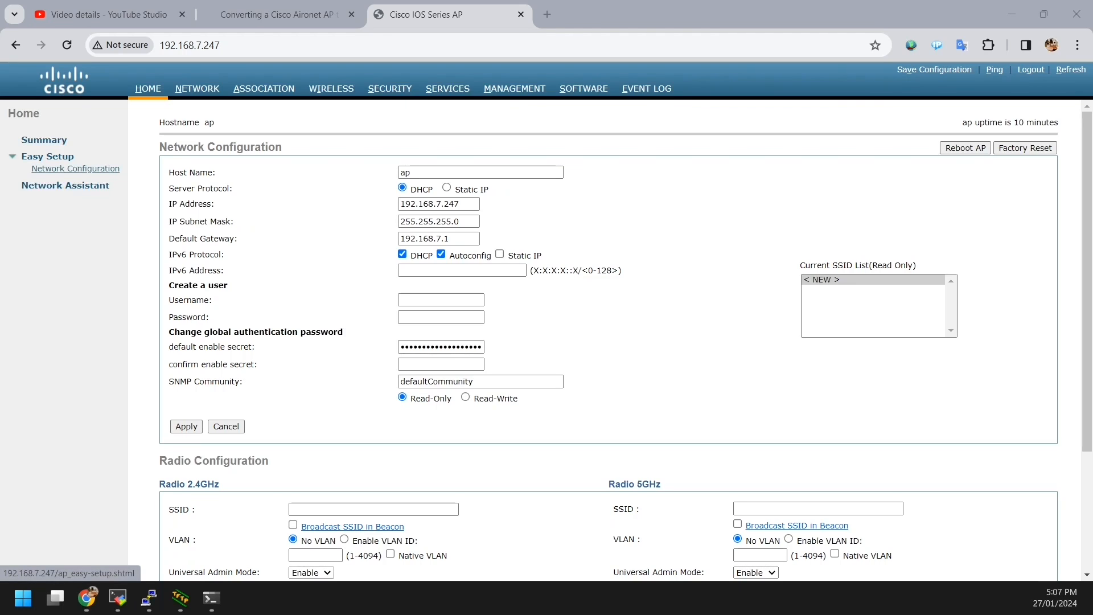
double_click(405, 172)
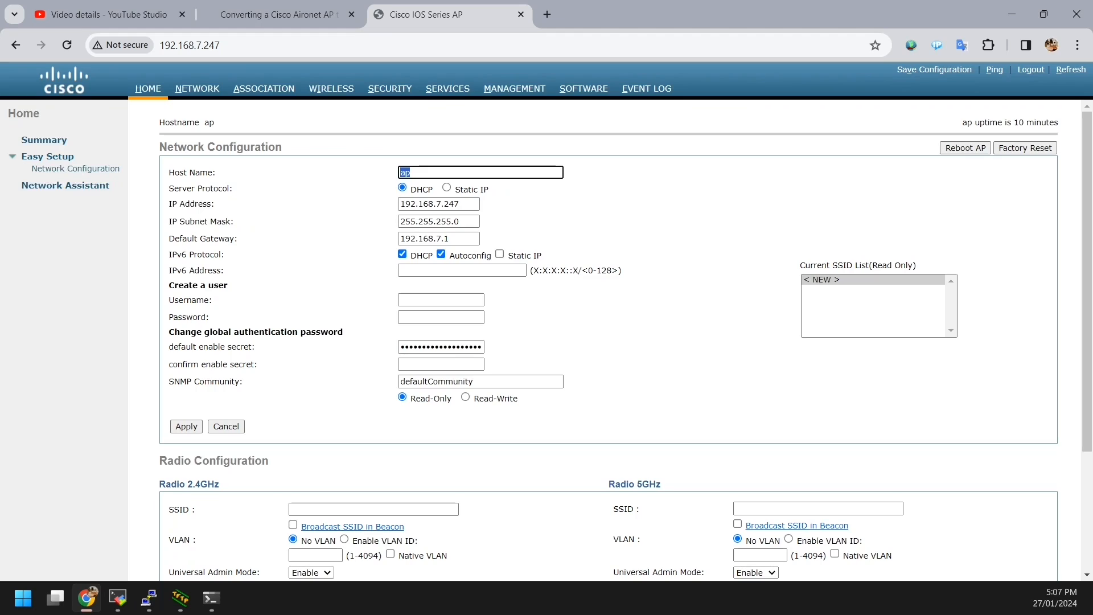
text(CISCOAP)
click(447, 187)
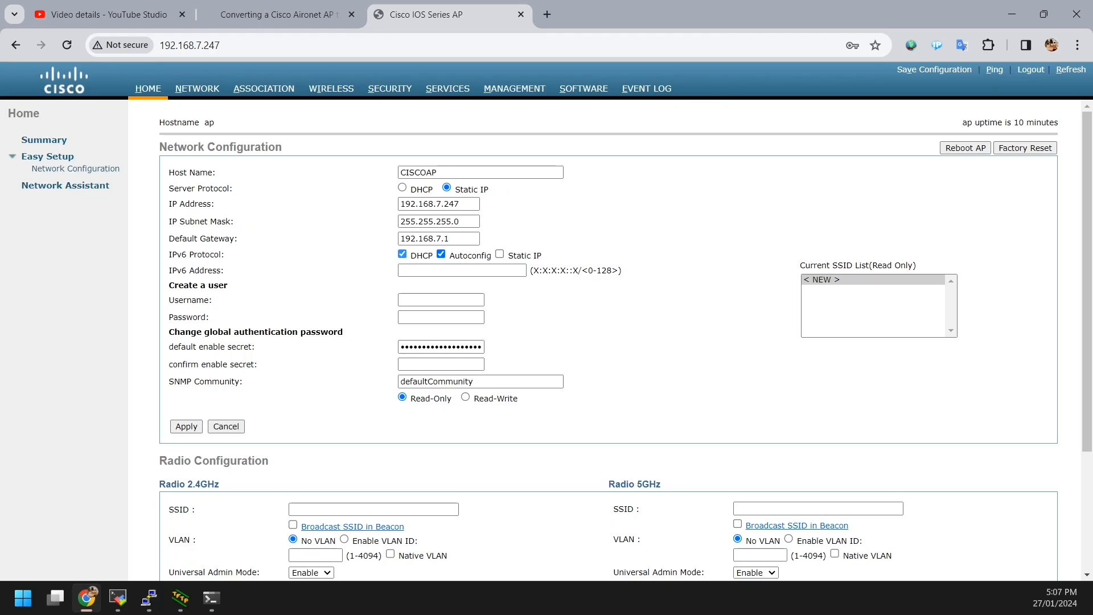
Step: Uncheck IPv6 DHCP and Autoconfig, then apply the network settings and confirm the warning
click(402, 253)
click(441, 254)
click(441, 300)
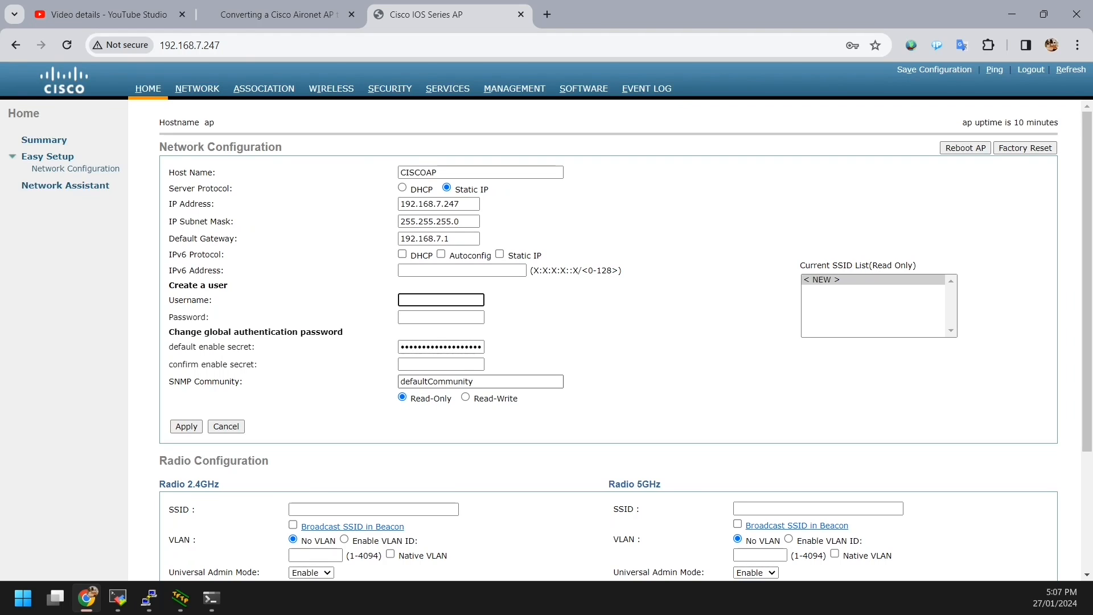
scroll(607, 341, down, 1)
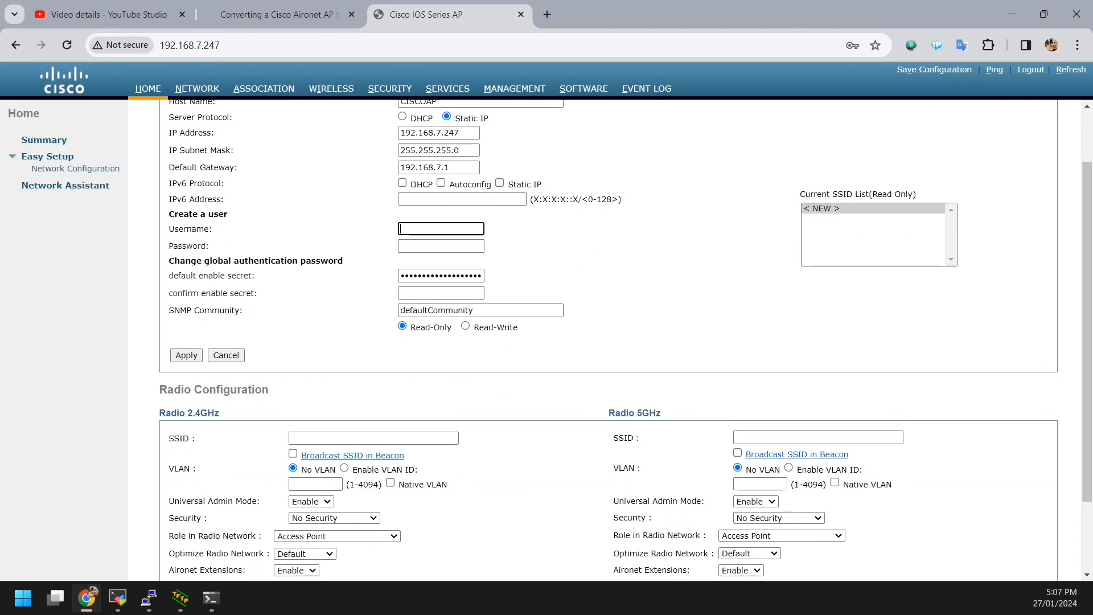
scroll(608, 341, down, 2)
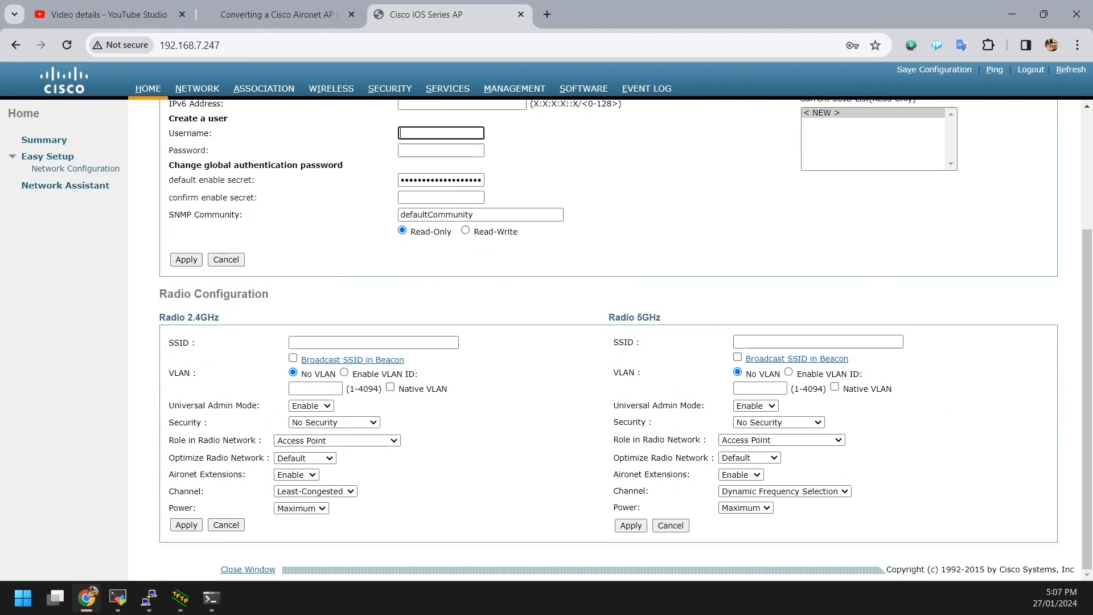
click(186, 259)
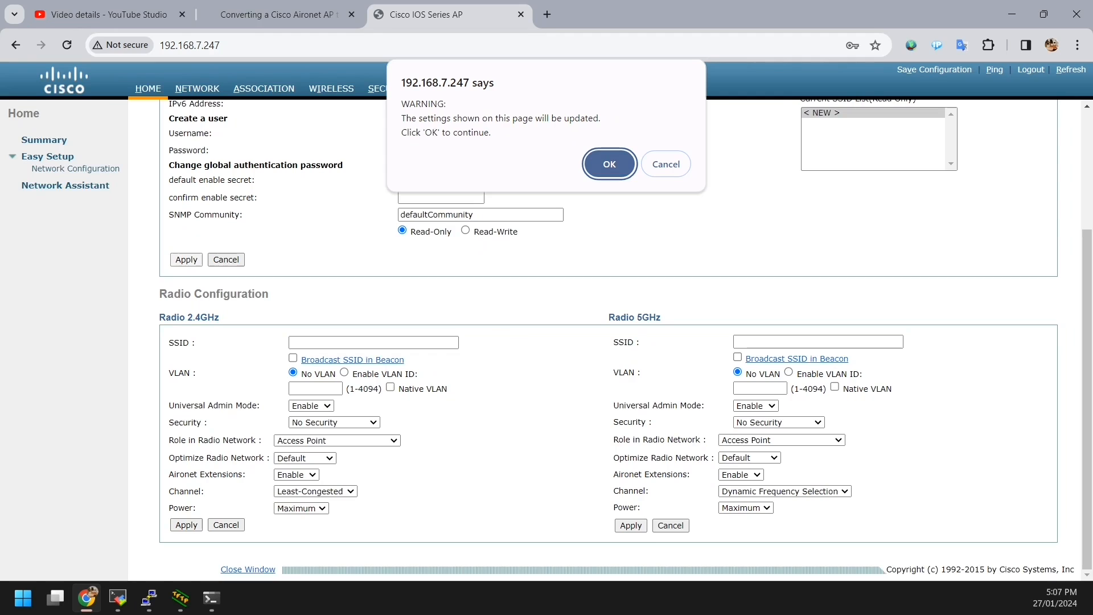
key(Return)
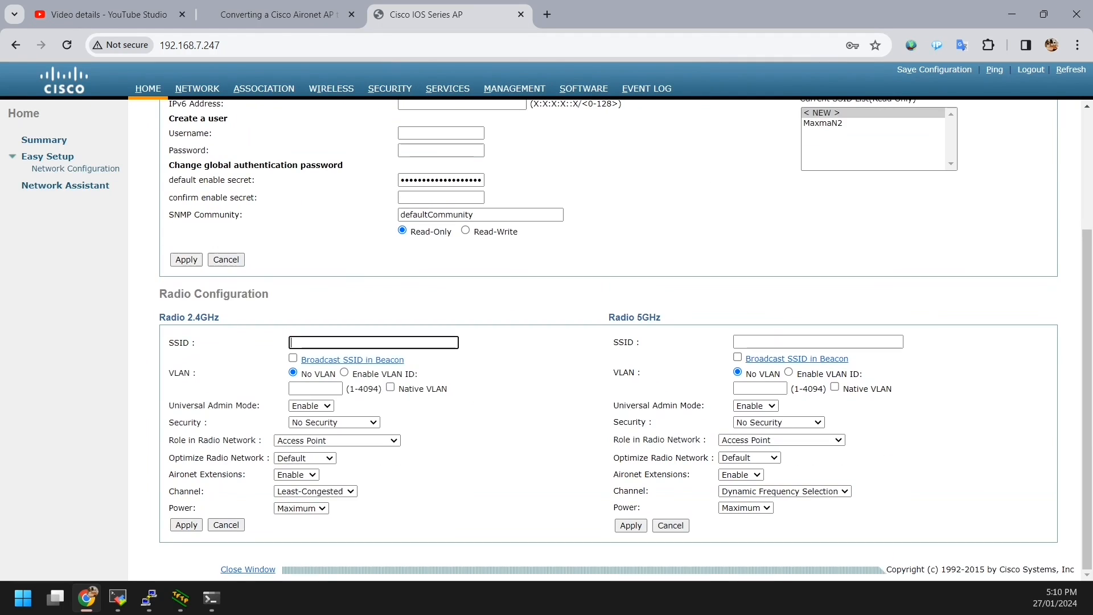
Step: Give the 2.4GHz radio broadcast SSID MaxmaN2, admin mode Disable and WPA2-PSK security
text(MaxmaN2)
click(293, 358)
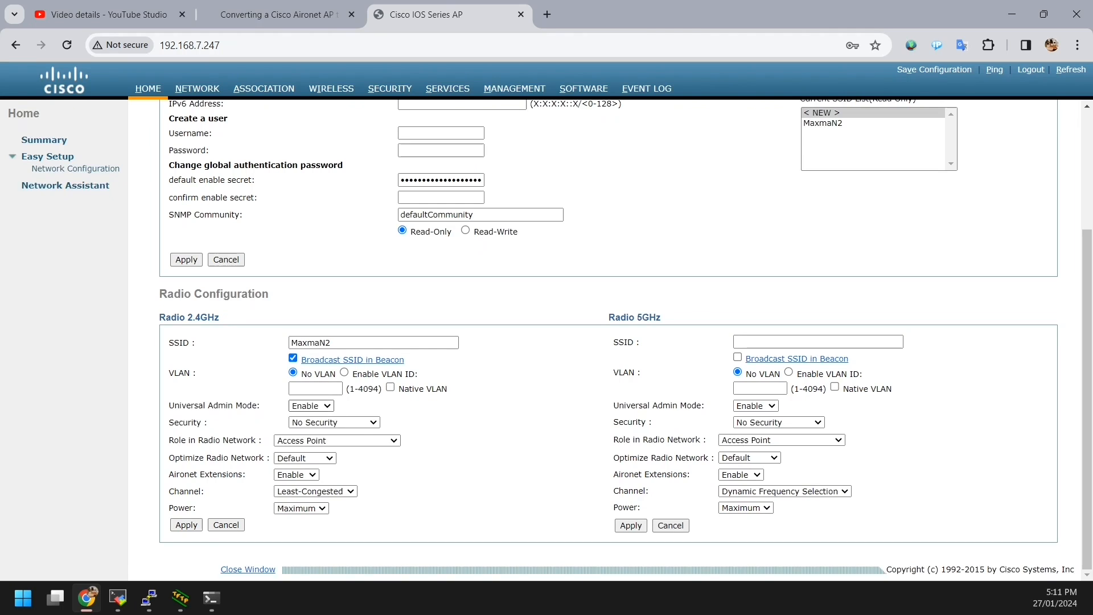
click(311, 405)
click(307, 427)
click(353, 421)
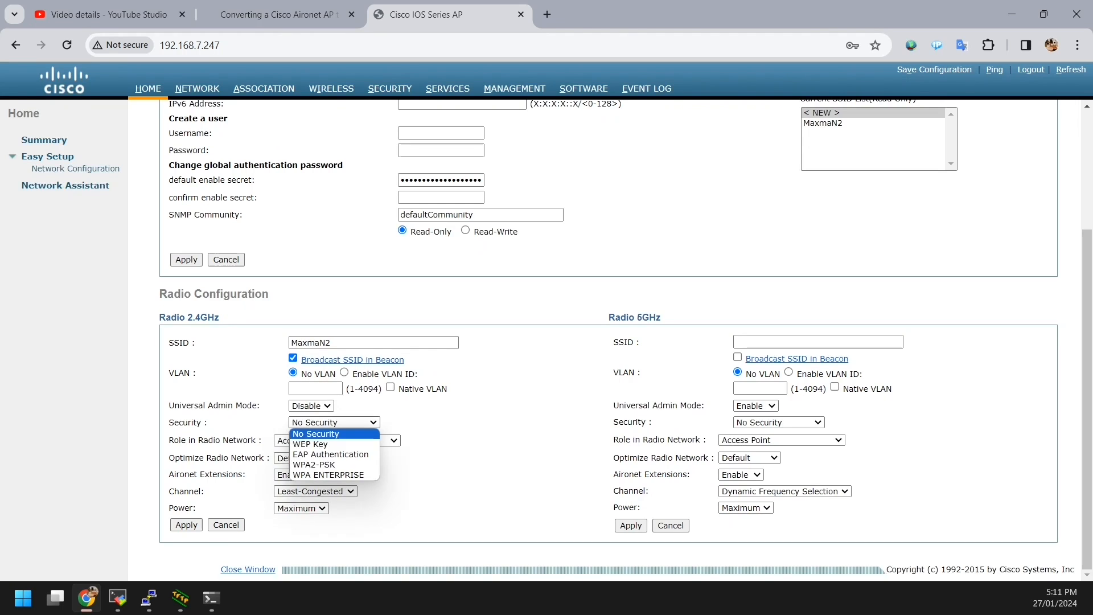
click(352, 439)
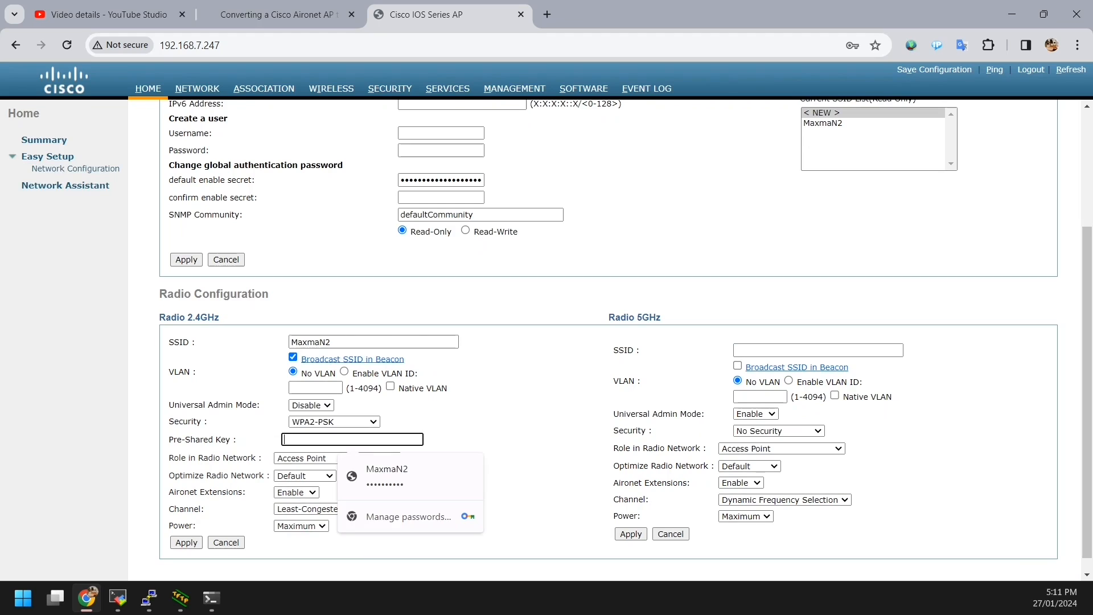
Step: Enter the pre-shared key, keep radio optimization Default, apply, and dismiss the SSID-in-use error
click(393, 476)
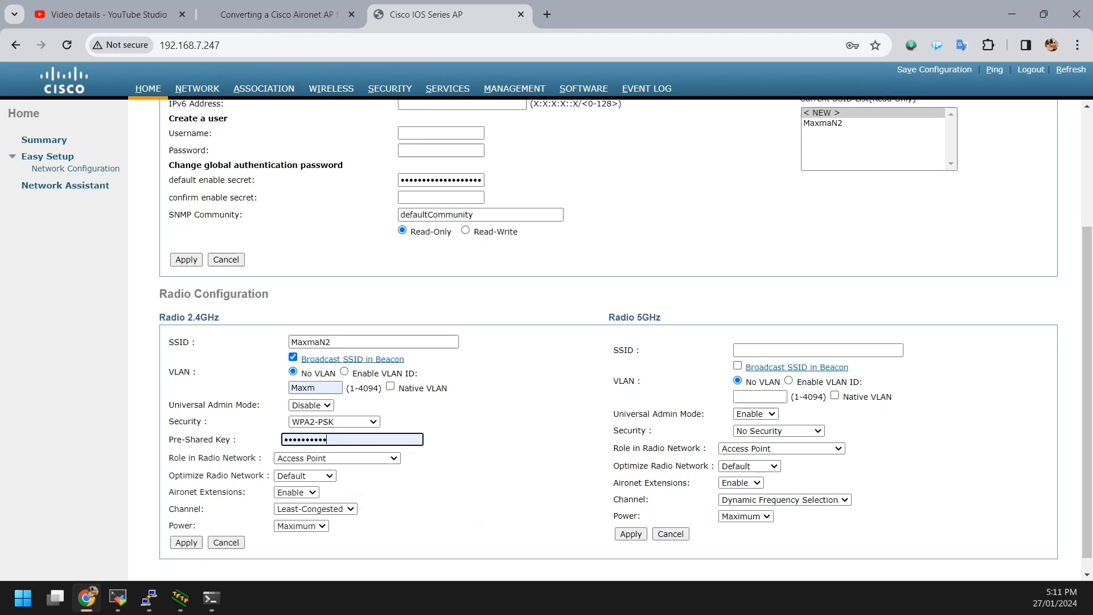
double_click(352, 439)
key(BackSpace)
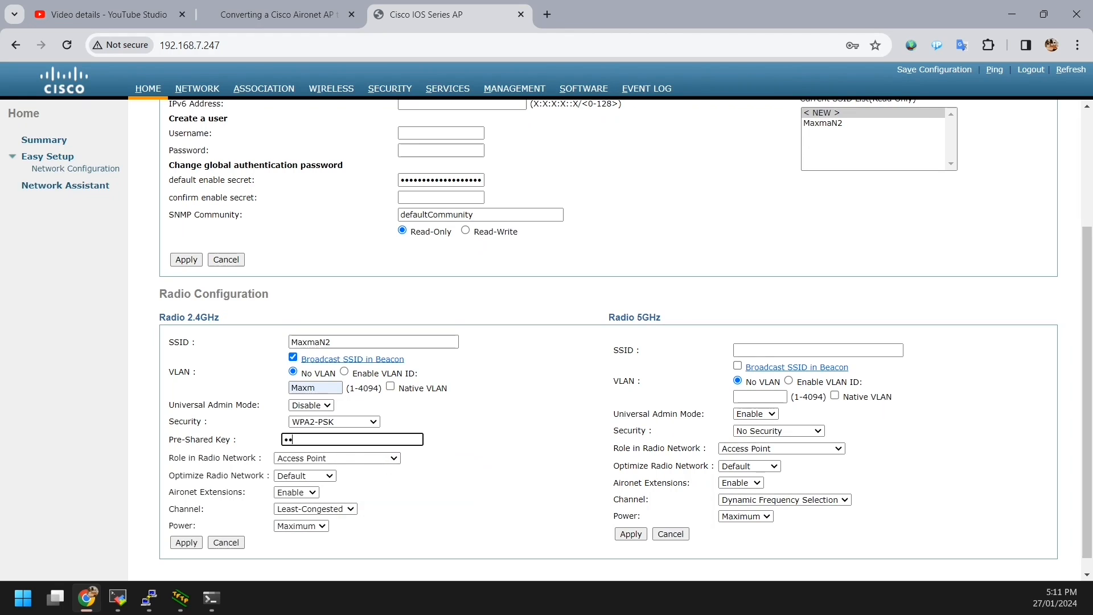
text(M•••••••••)
click(305, 475)
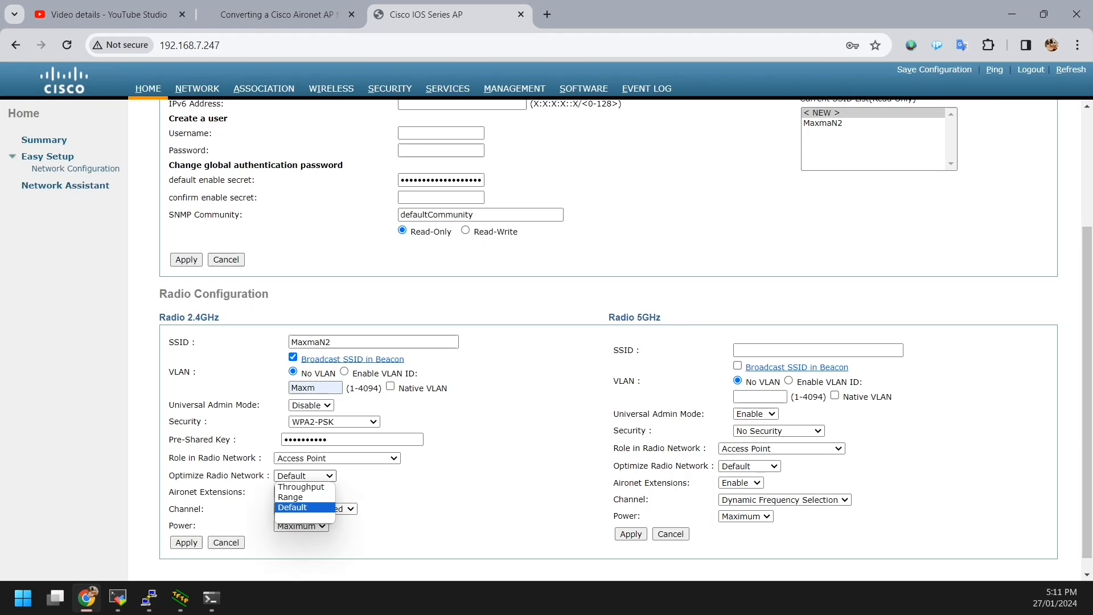
click(302, 507)
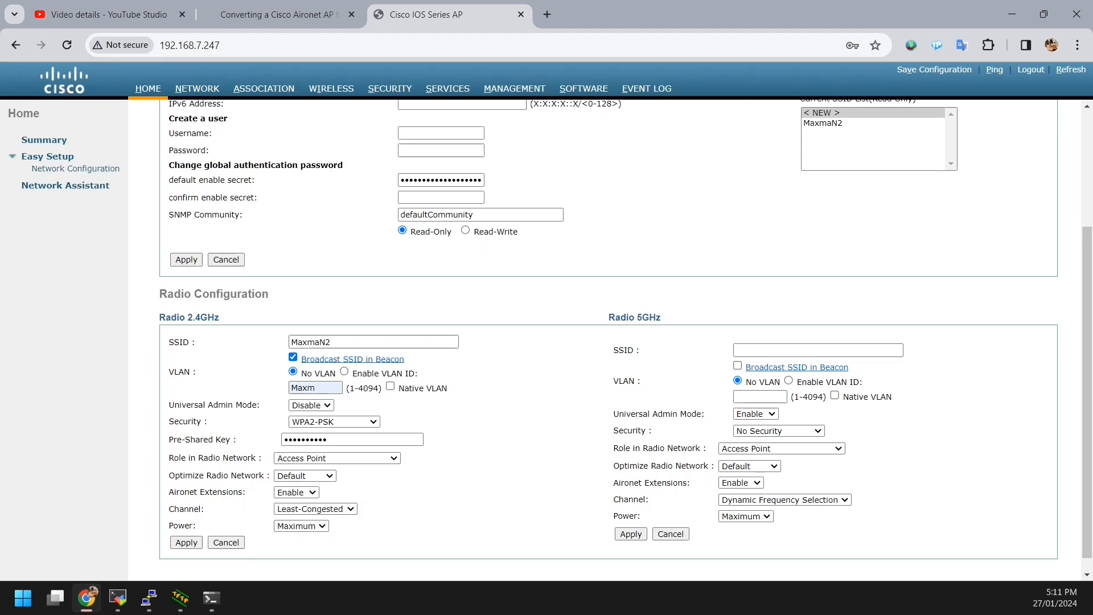
click(186, 542)
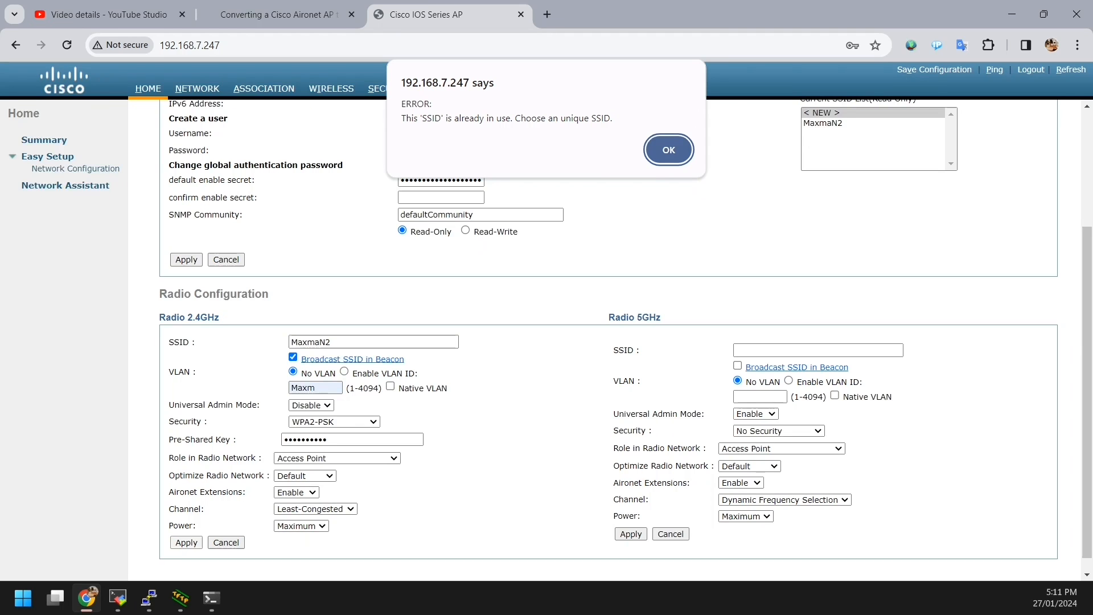
key(Return)
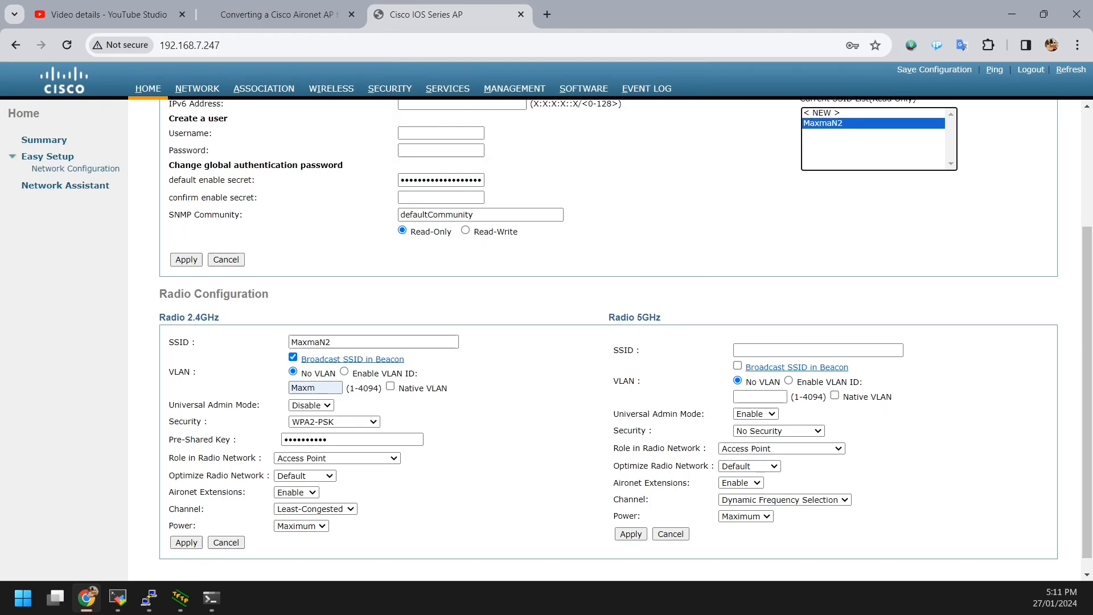
scroll(605, 340, up, 3)
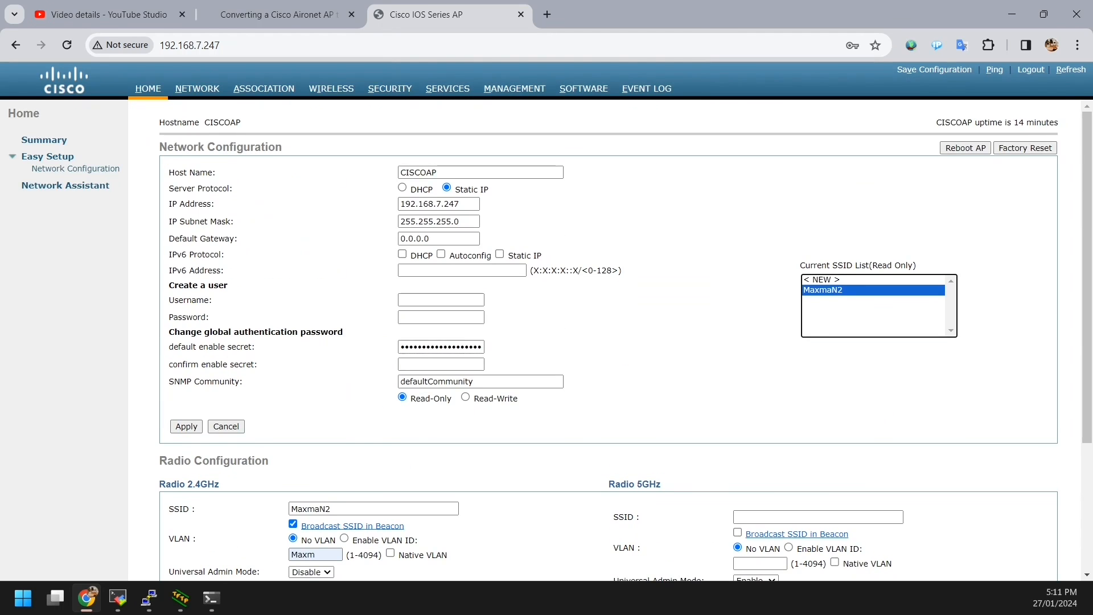
scroll(605, 339, down, 3)
Step: Enable the 2.4GHz radio, dismiss the World Mode country-code error, and apply the radio settings
scroll(604, 340, up, 3)
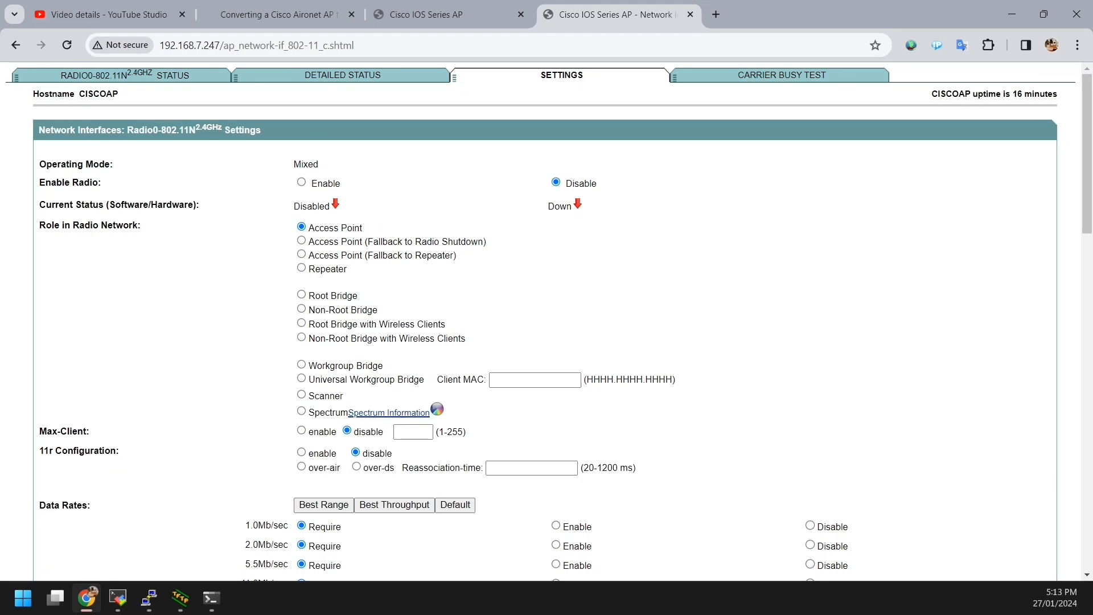
click(301, 182)
scroll(546, 319, down, 3)
scroll(546, 318, down, 3)
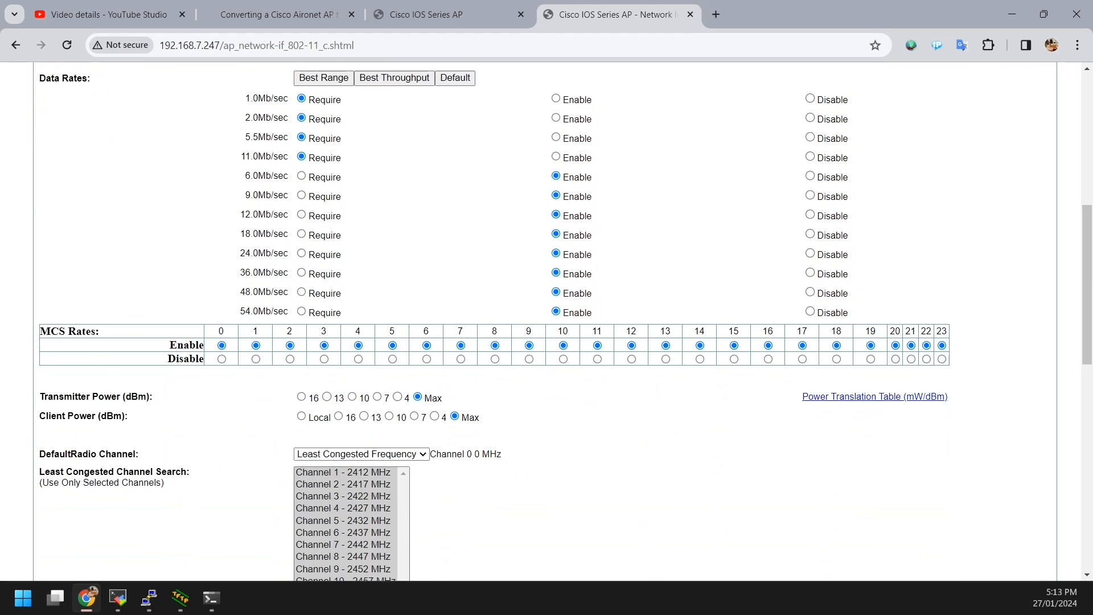
scroll(547, 318, down, 6)
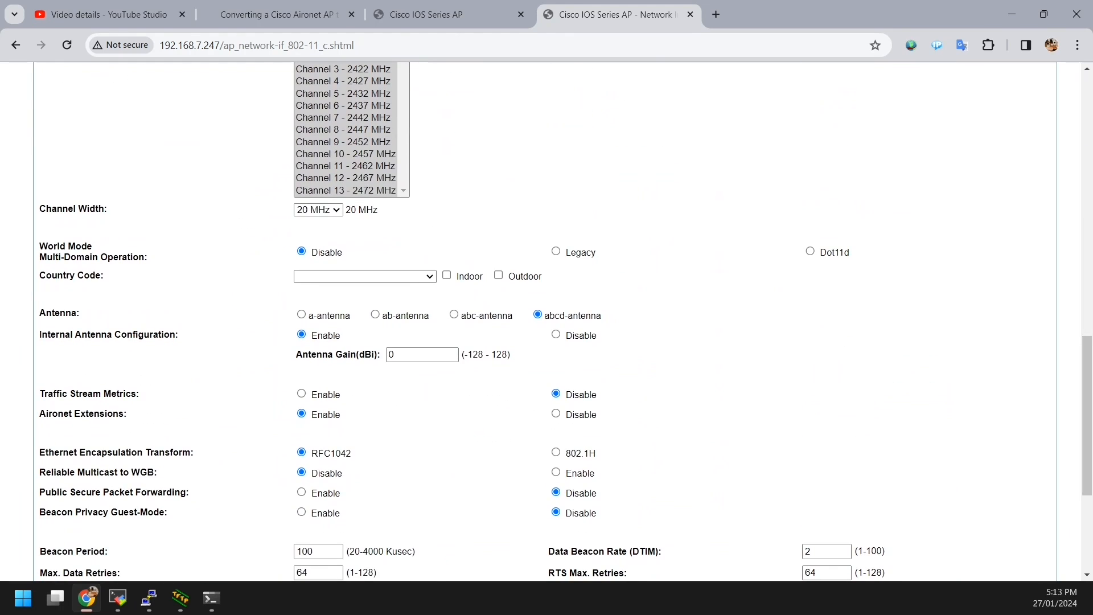
click(365, 277)
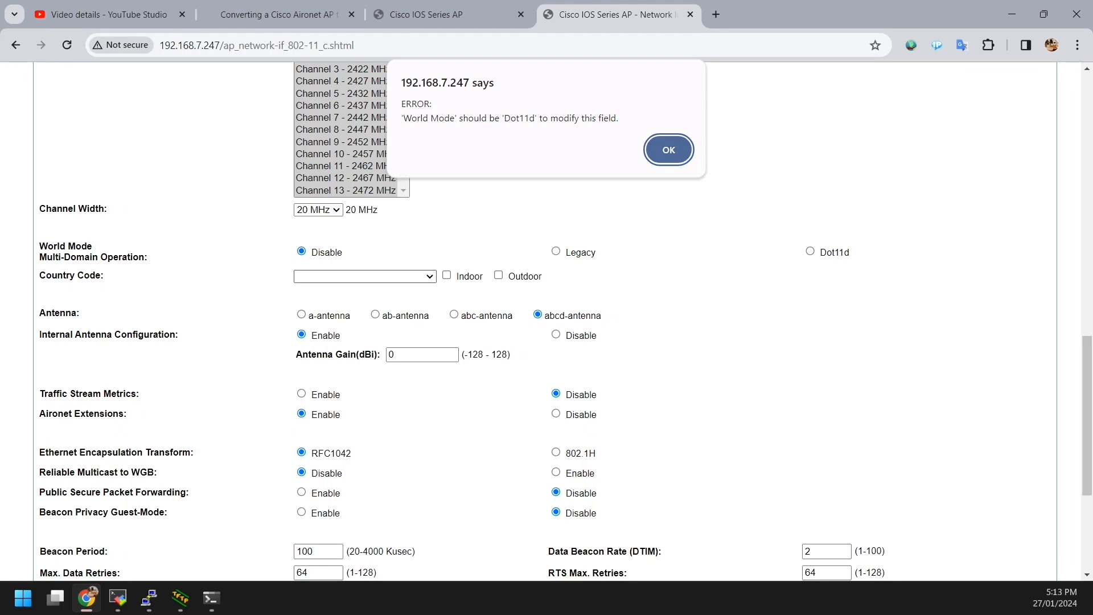
key(Return)
scroll(547, 318, up, 12)
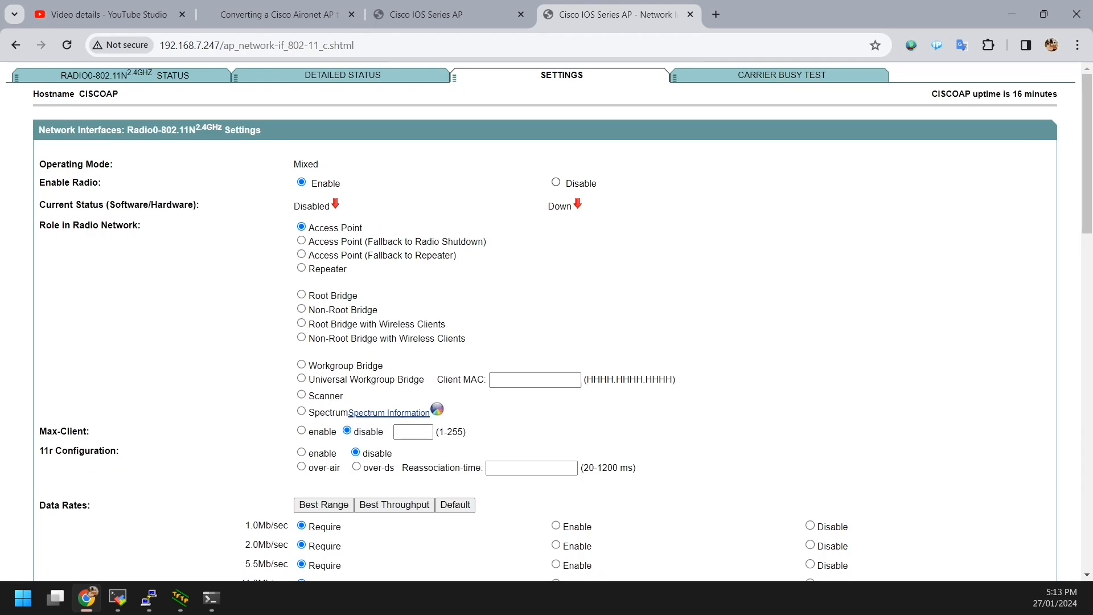
scroll(546, 318, down, 20)
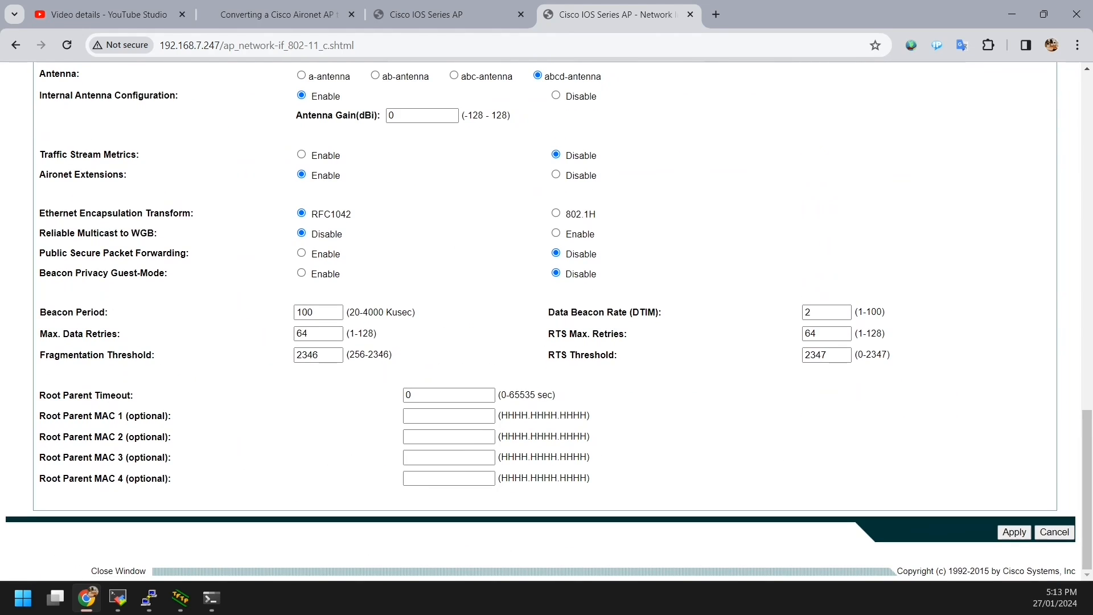
click(1014, 531)
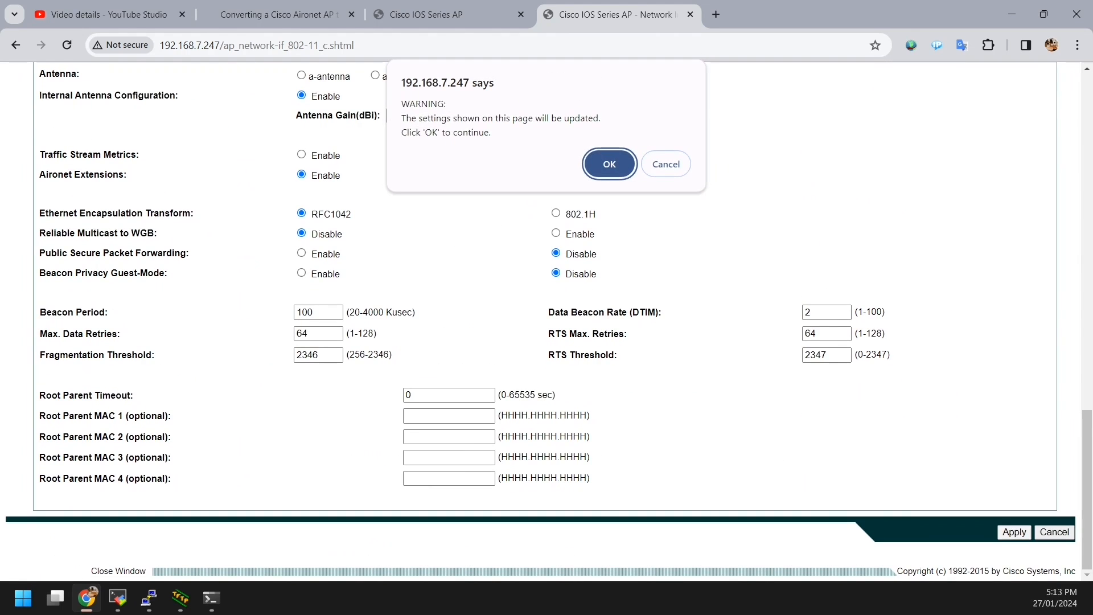
key(Return)
Step: Refresh the 2.4GHz radio status page, then return to the main access point management tab
scroll(546, 319, up, 20)
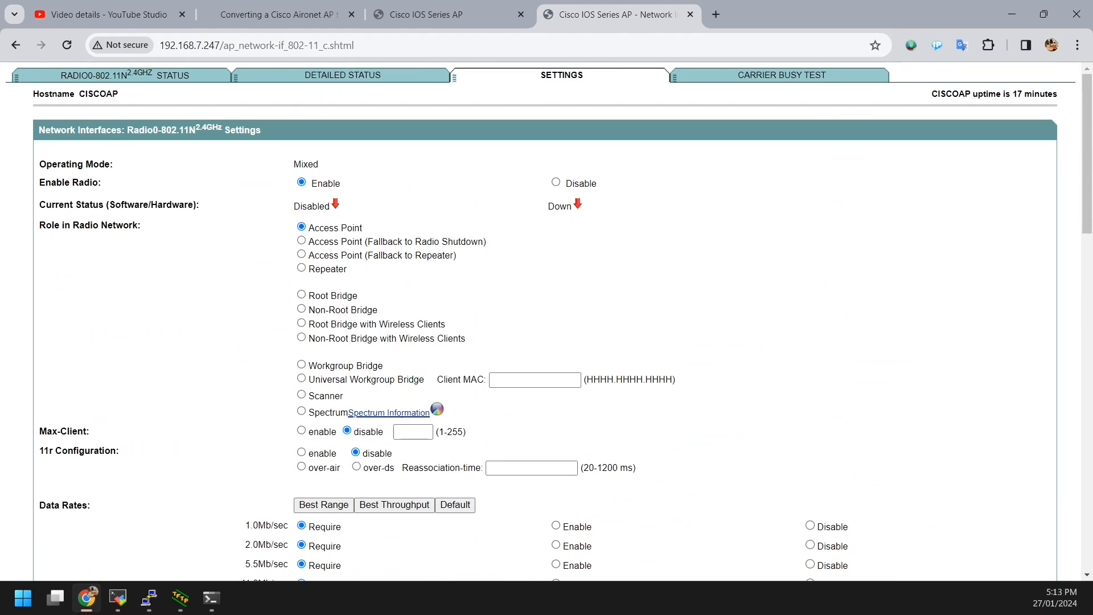
scroll(546, 318, down, 6)
scroll(547, 319, up, 6)
scroll(547, 319, down, 6)
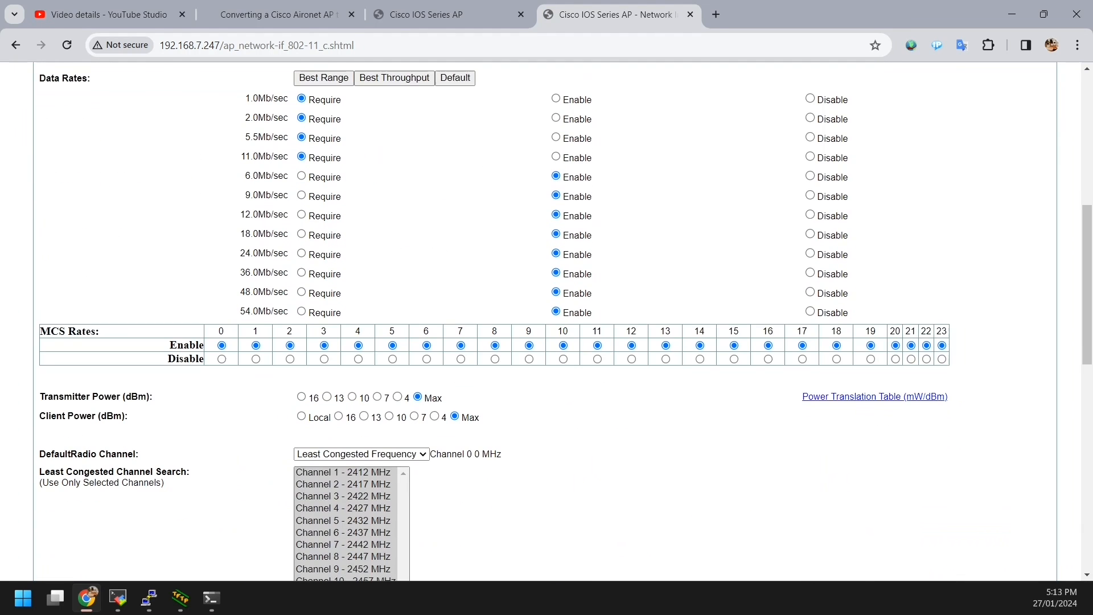
scroll(547, 319, up, 6)
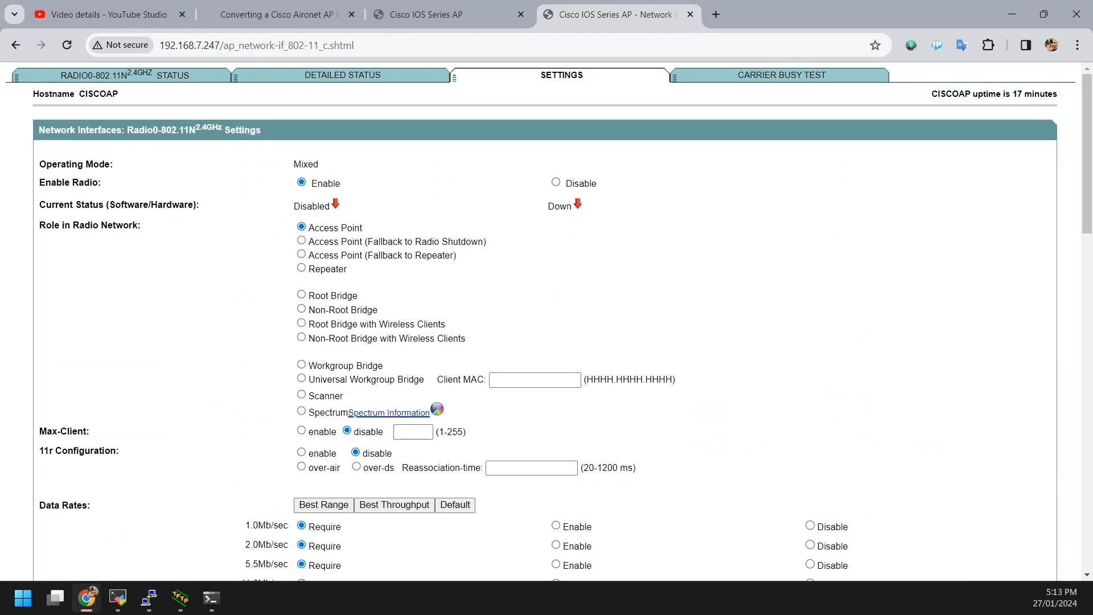
click(125, 75)
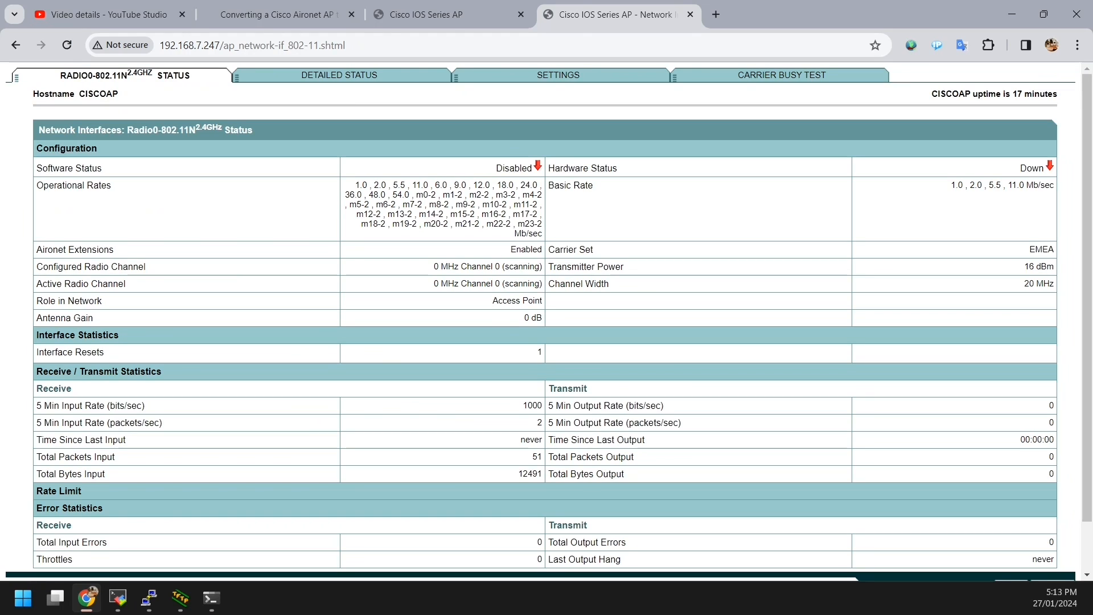
click(67, 45)
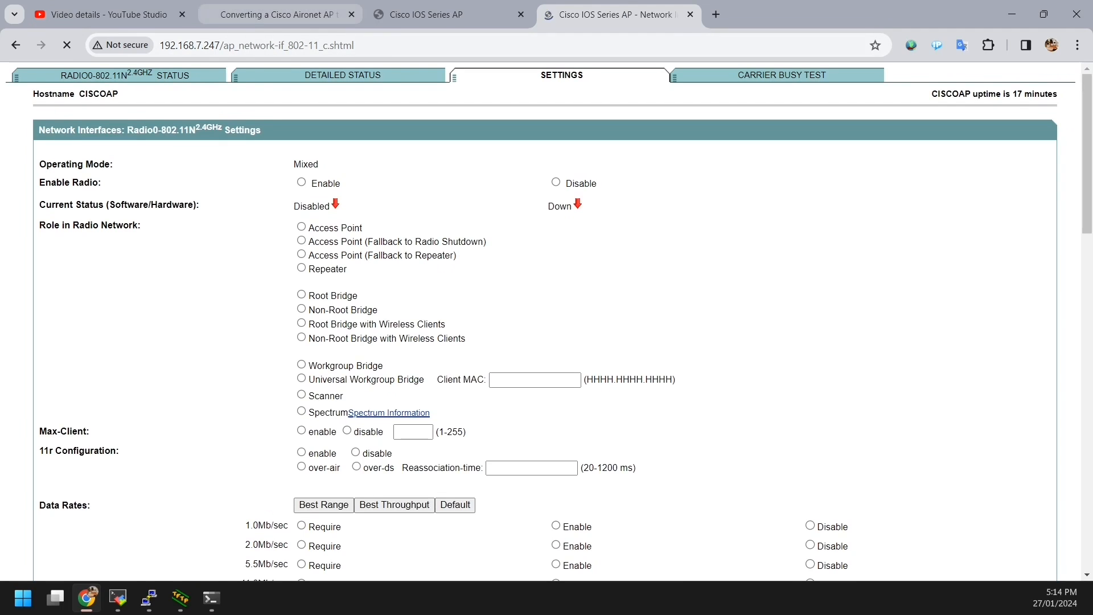
scroll(545, 321, down, 11)
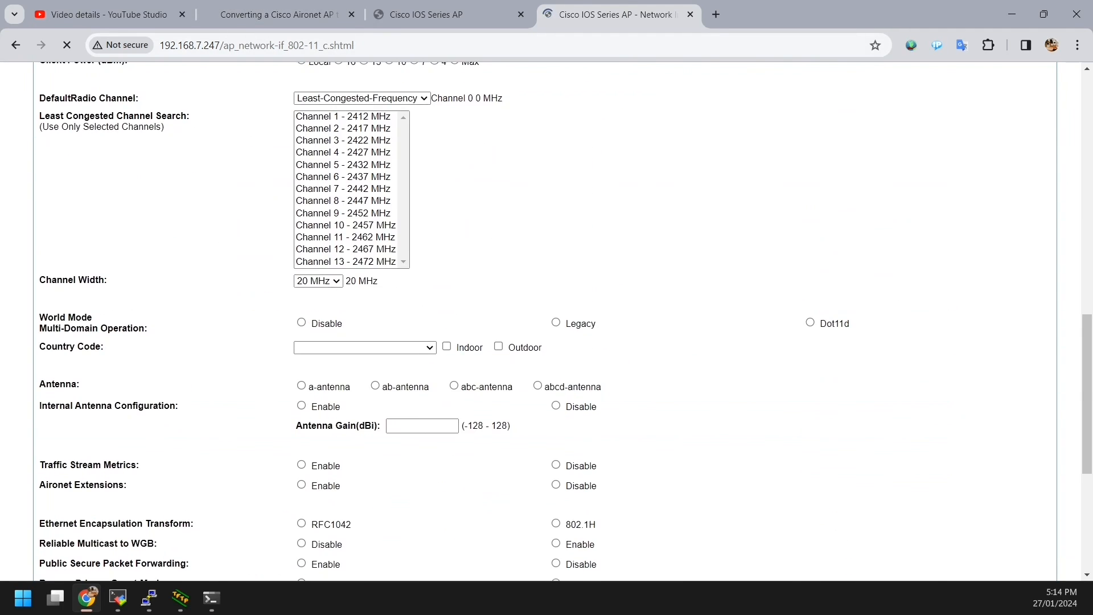
scroll(545, 321, up, 11)
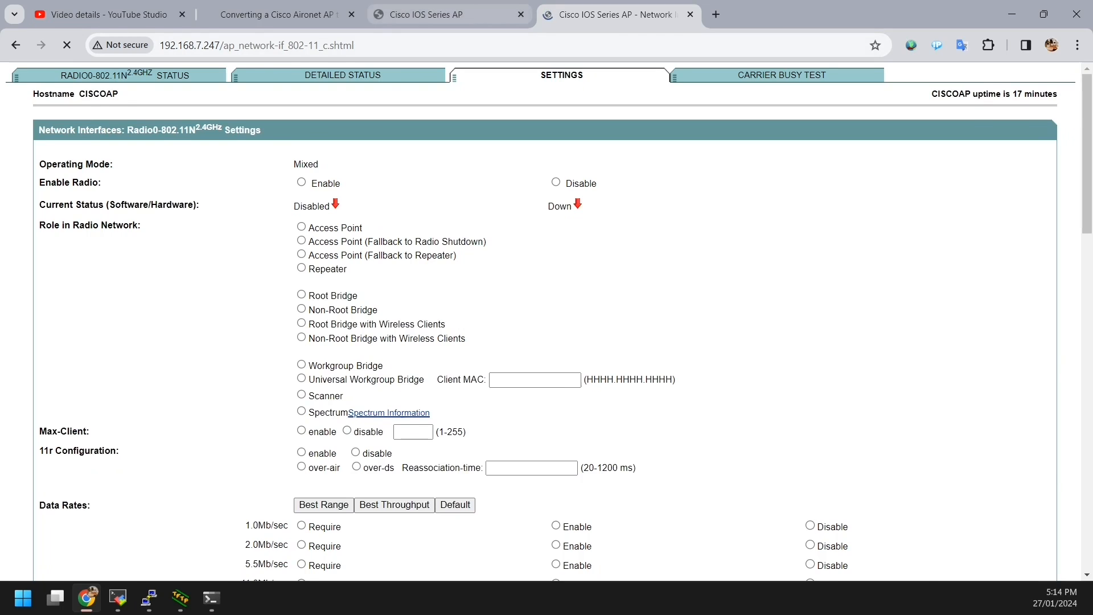
click(448, 15)
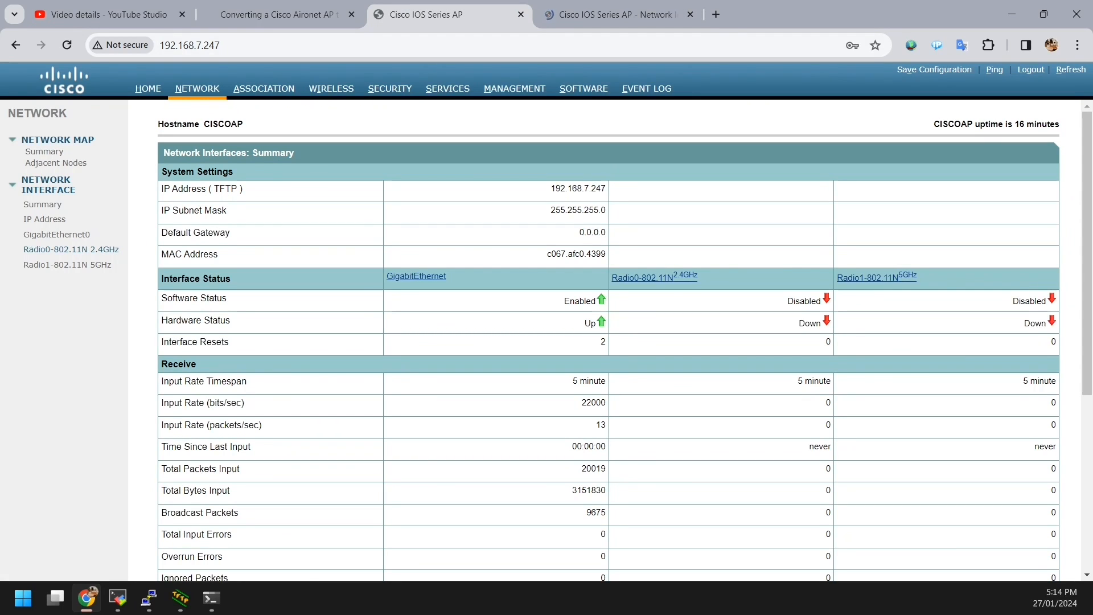
Step: Open the Radio0 2.4GHz status page, now showing it up on channel 12 at 16 dBm
click(71, 250)
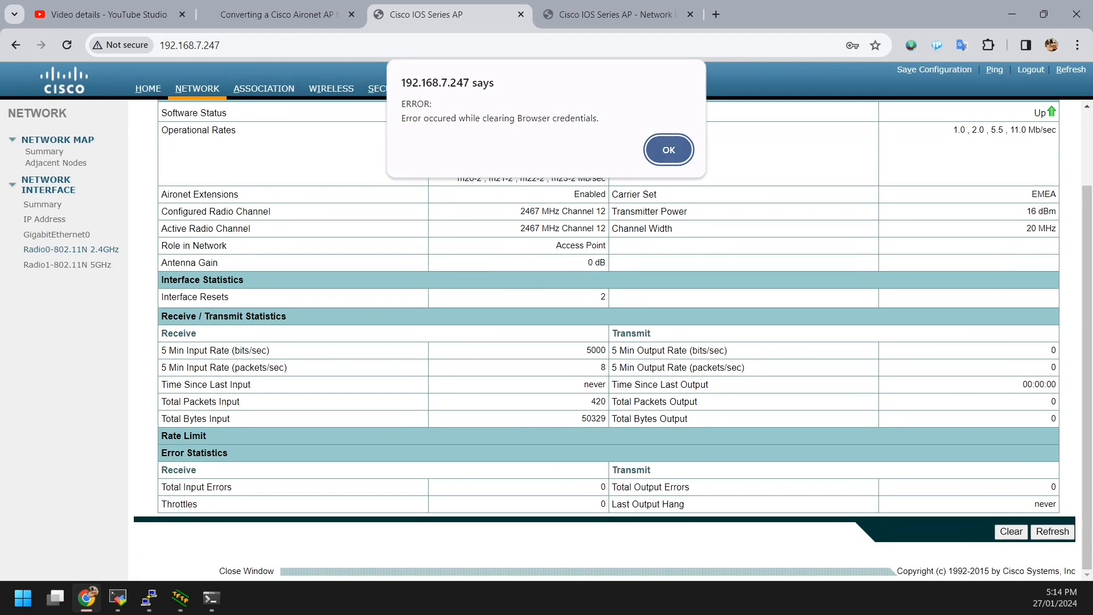
key(Return)
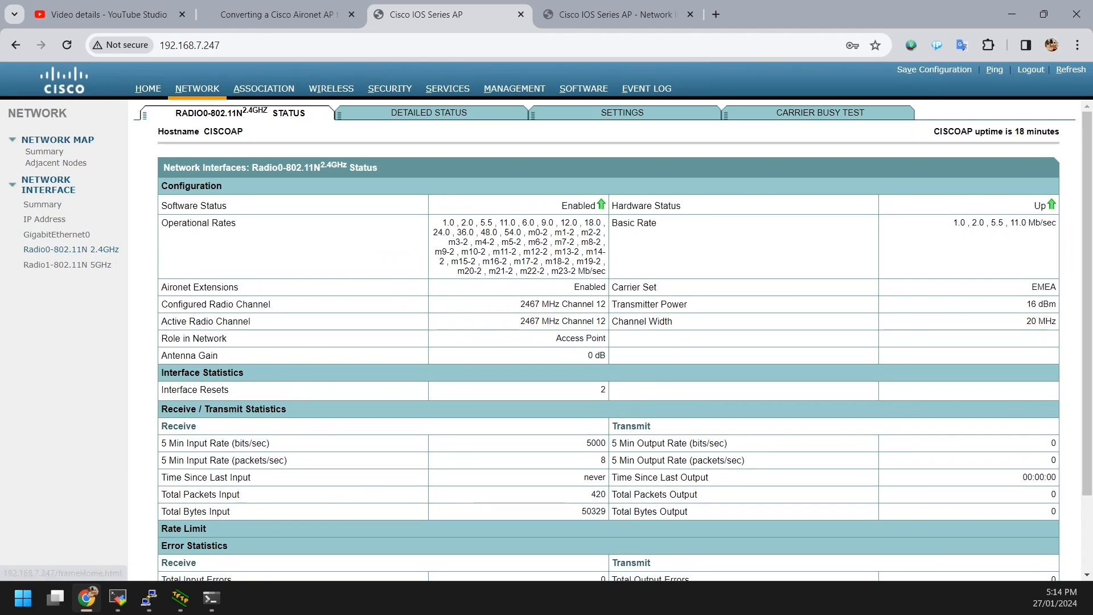
click(148, 88)
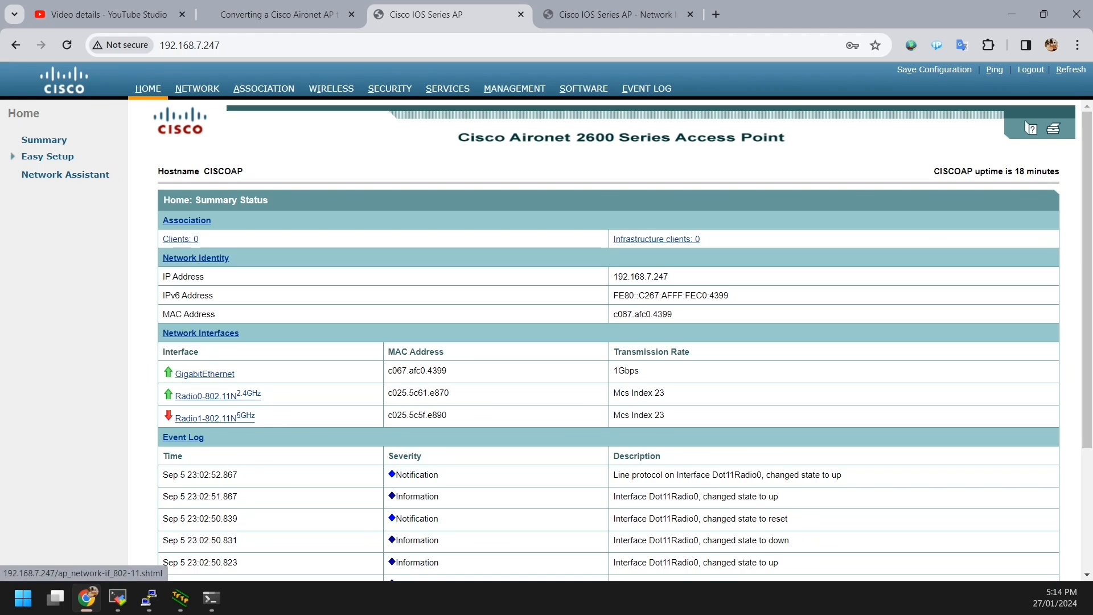
click(218, 395)
scroll(613, 340, down, 2)
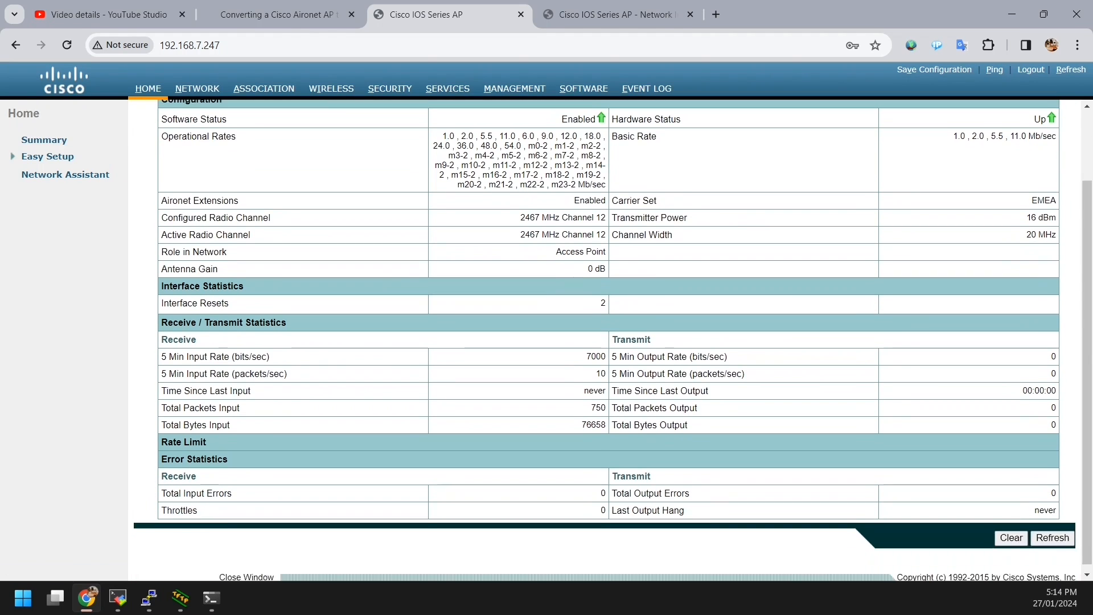
scroll(613, 340, up, 2)
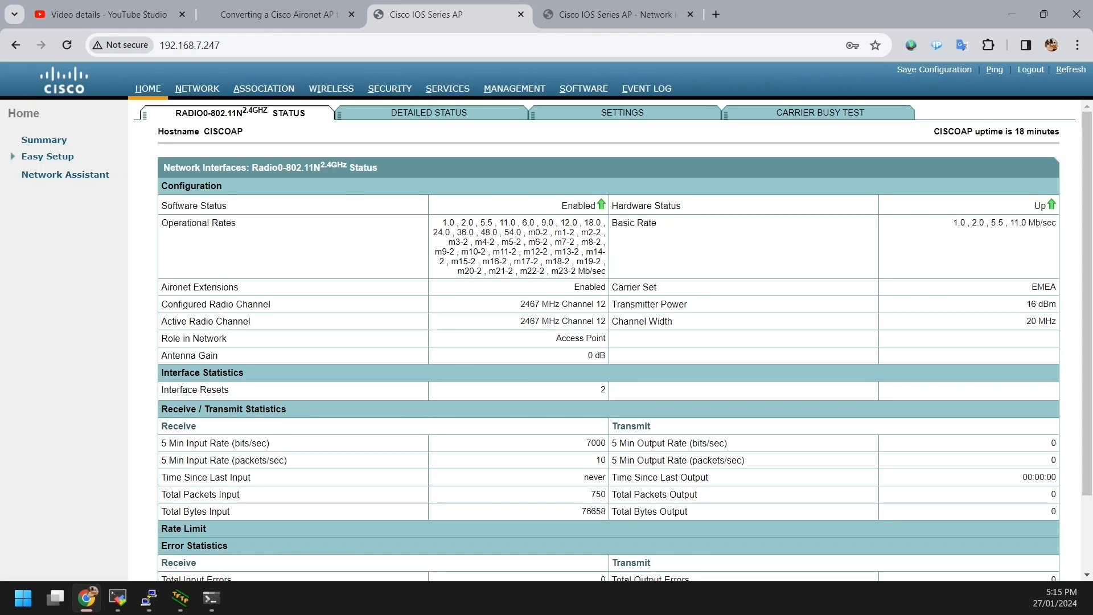
Step: Add 5GHz SSID MaxmaN5 with universal admin mode Disable, WPA2-PSK and a pre-shared key, and apply
click(66, 175)
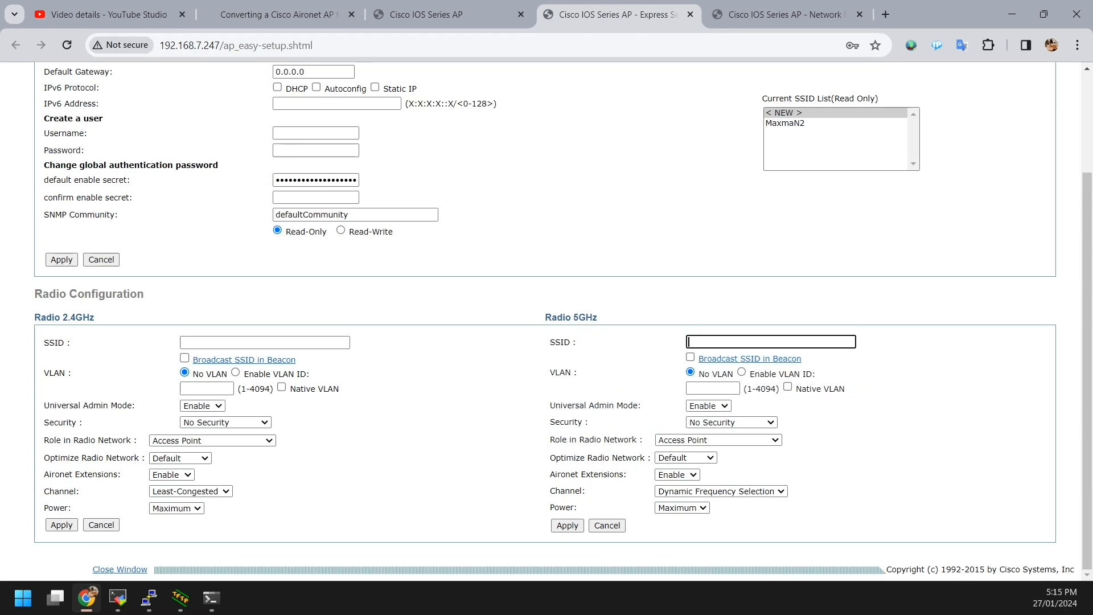
text(MaxmaN5)
click(708, 406)
click(704, 427)
click(740, 421)
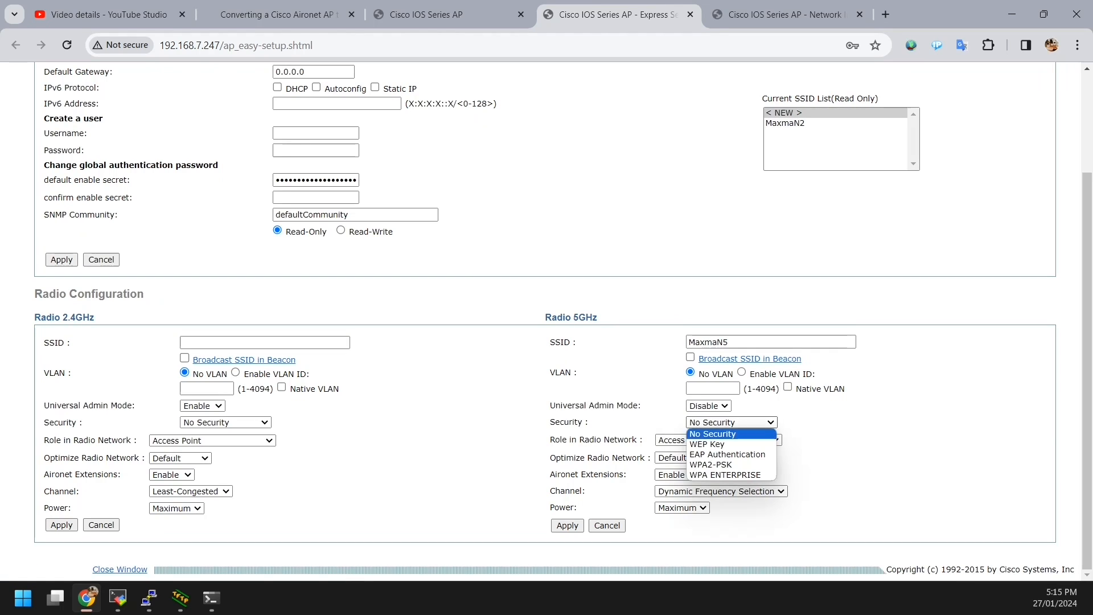
click(711, 464)
click(734, 440)
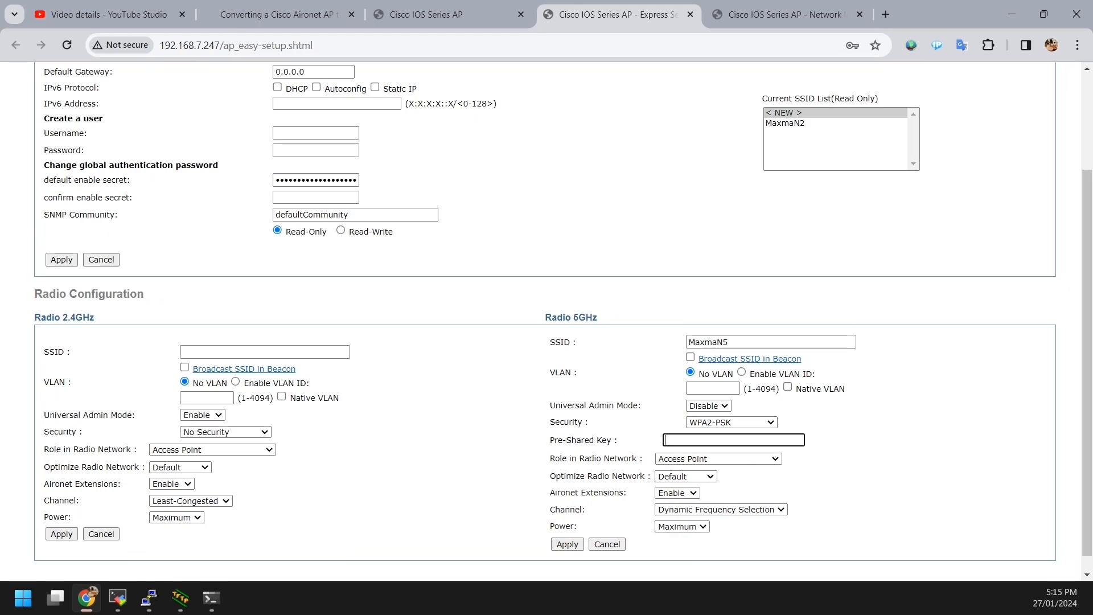
text(••••••••••)
click(860, 477)
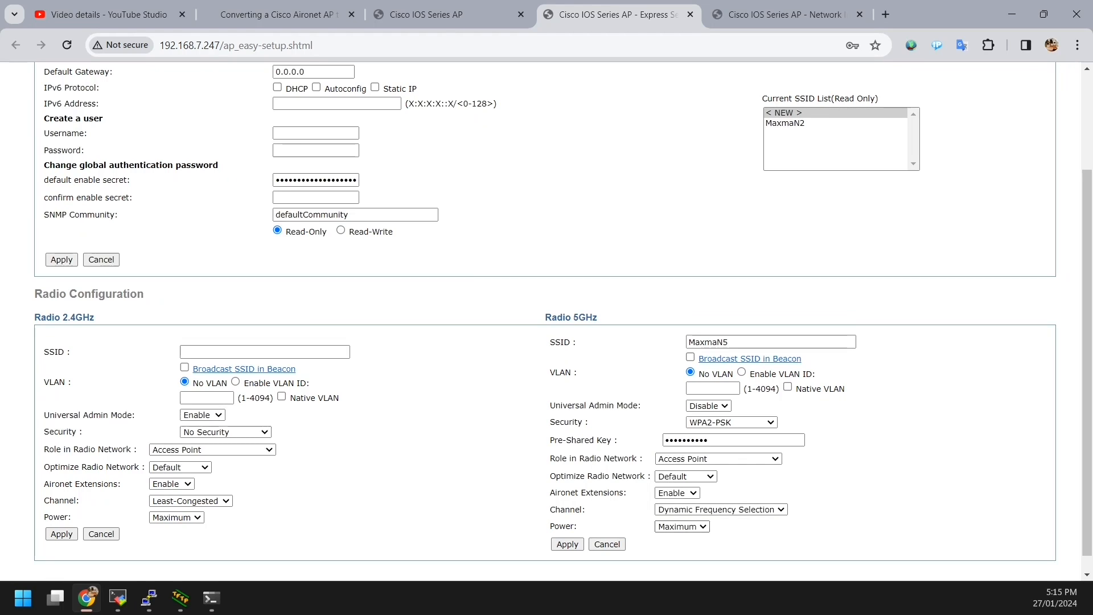
click(566, 544)
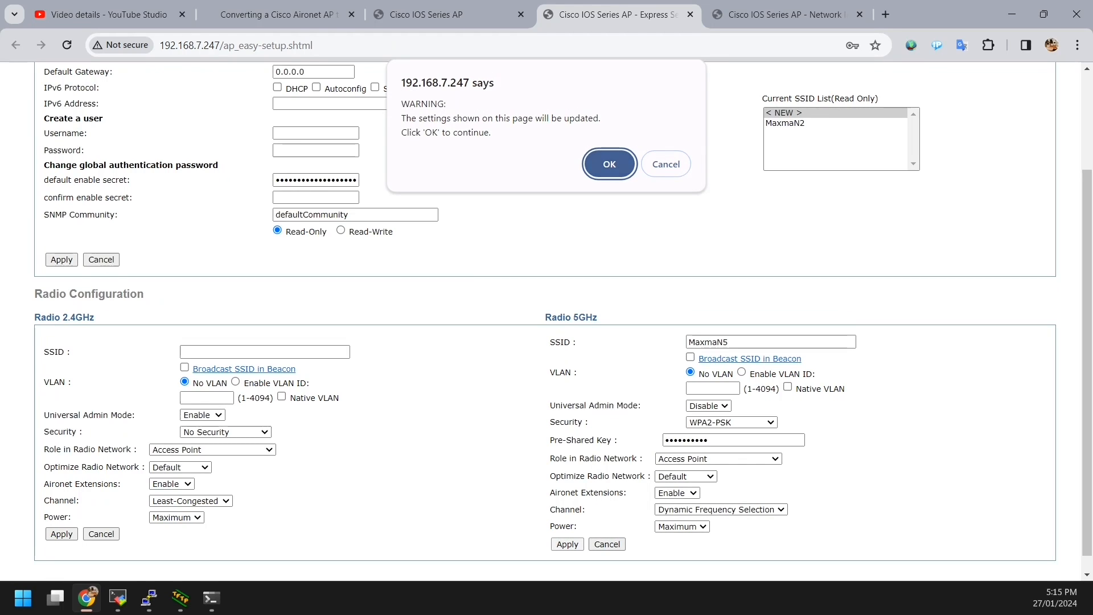
key(Return)
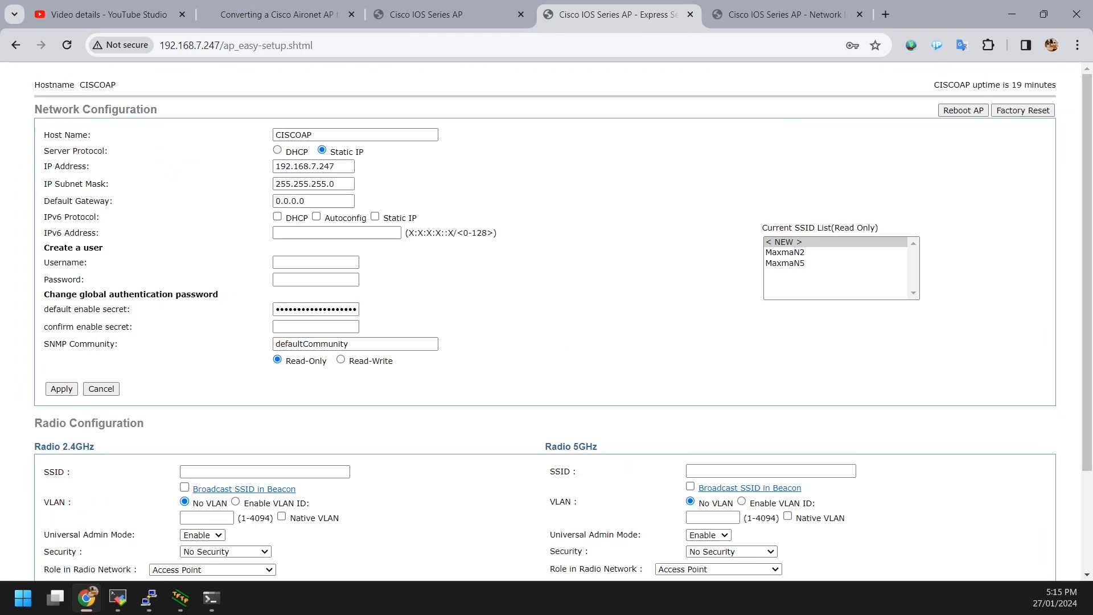
Step: Close Express Setup and look through the Wireless Services and Network Interface pages
scroll(545, 321, down, 3)
scroll(545, 321, up, 3)
click(690, 15)
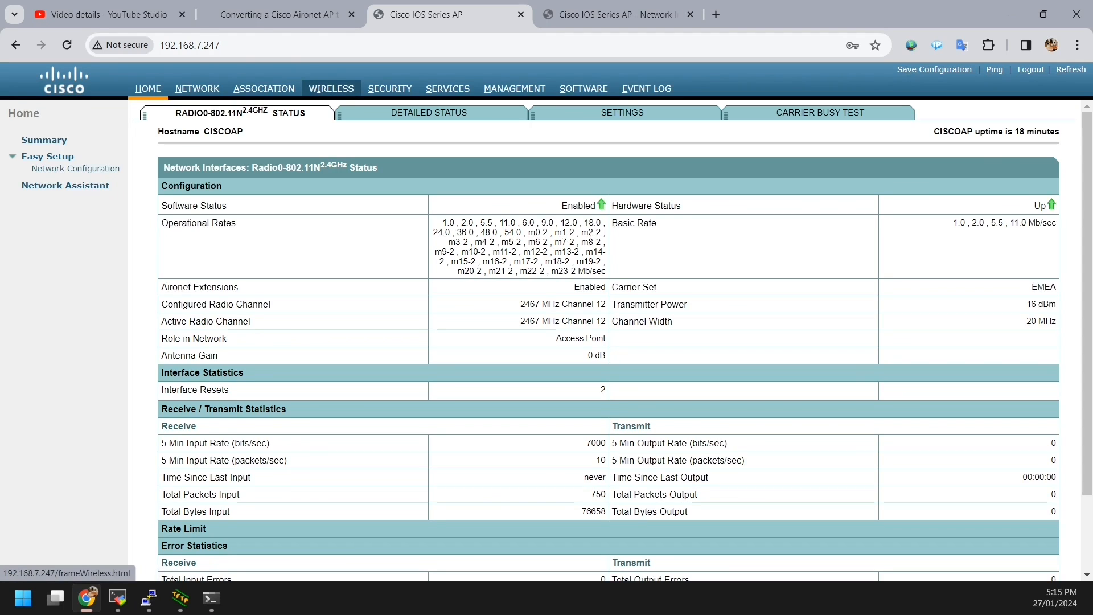
click(331, 88)
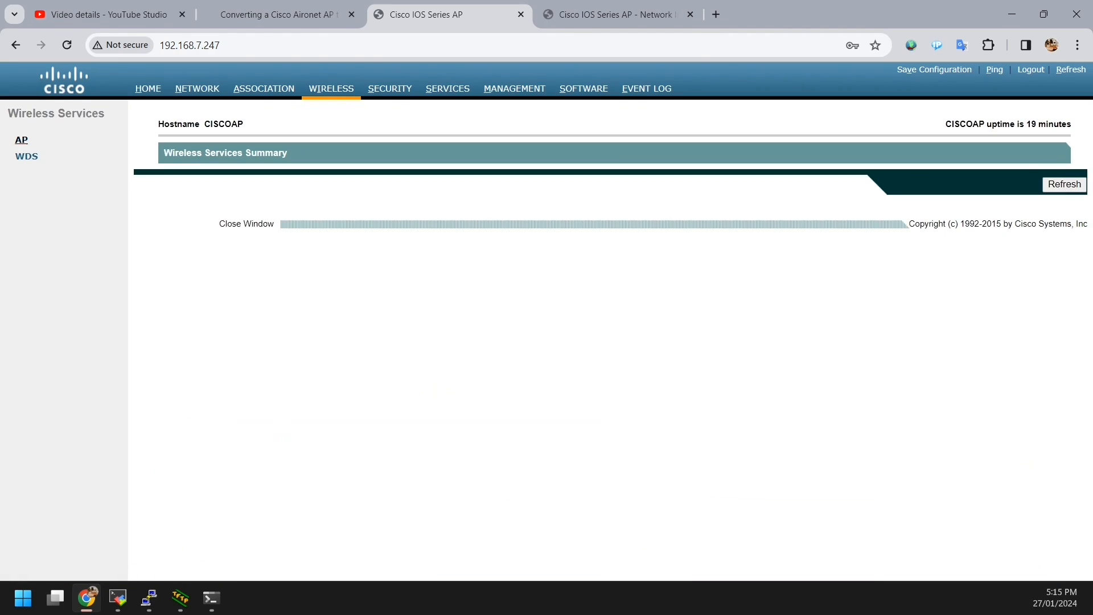
click(22, 139)
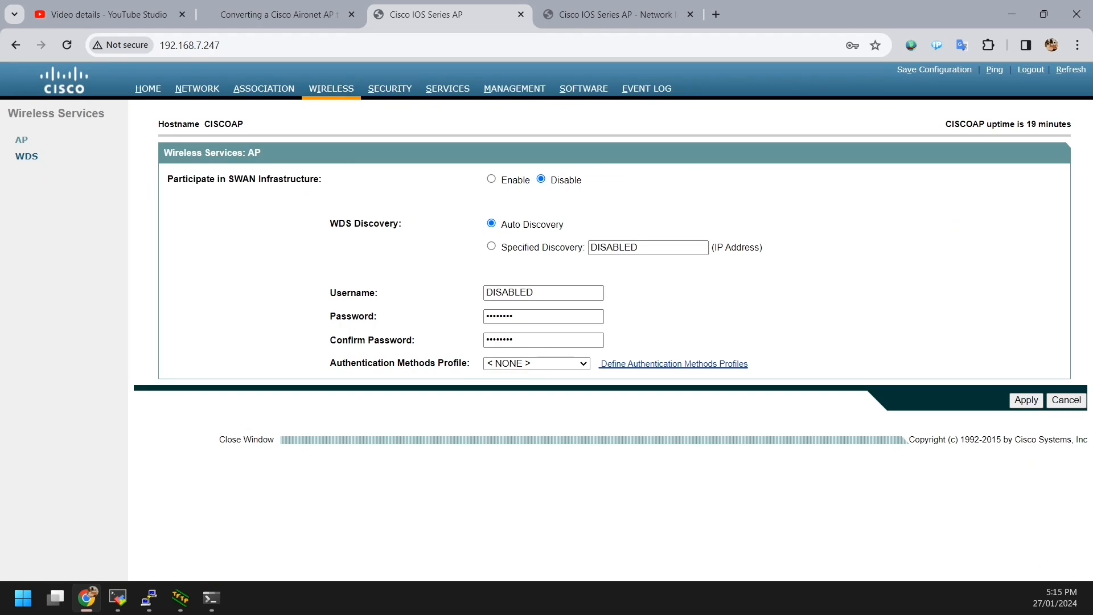
click(196, 88)
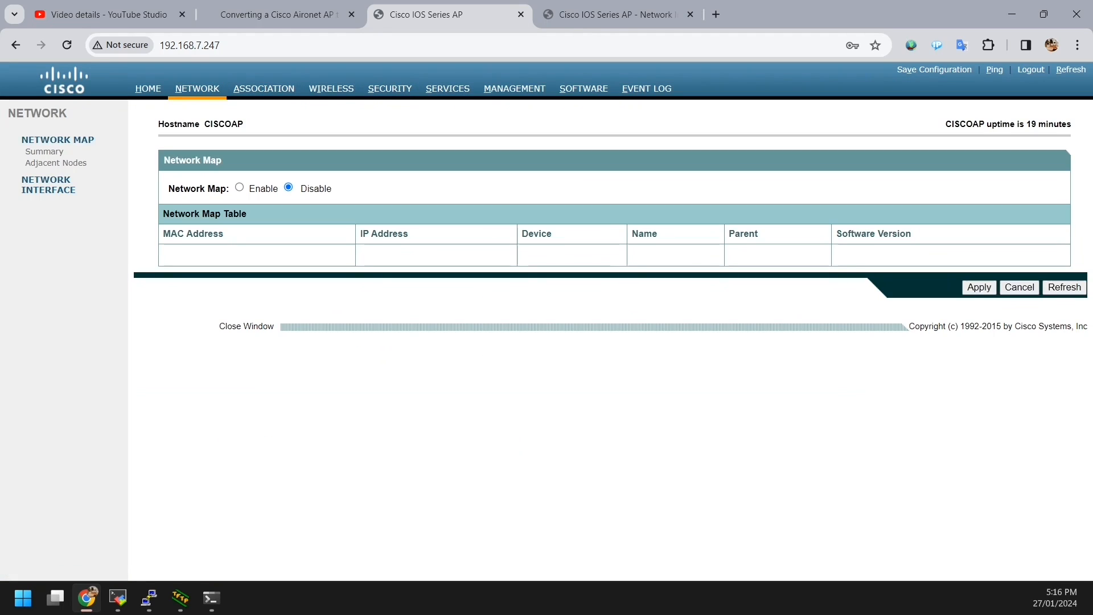
click(48, 185)
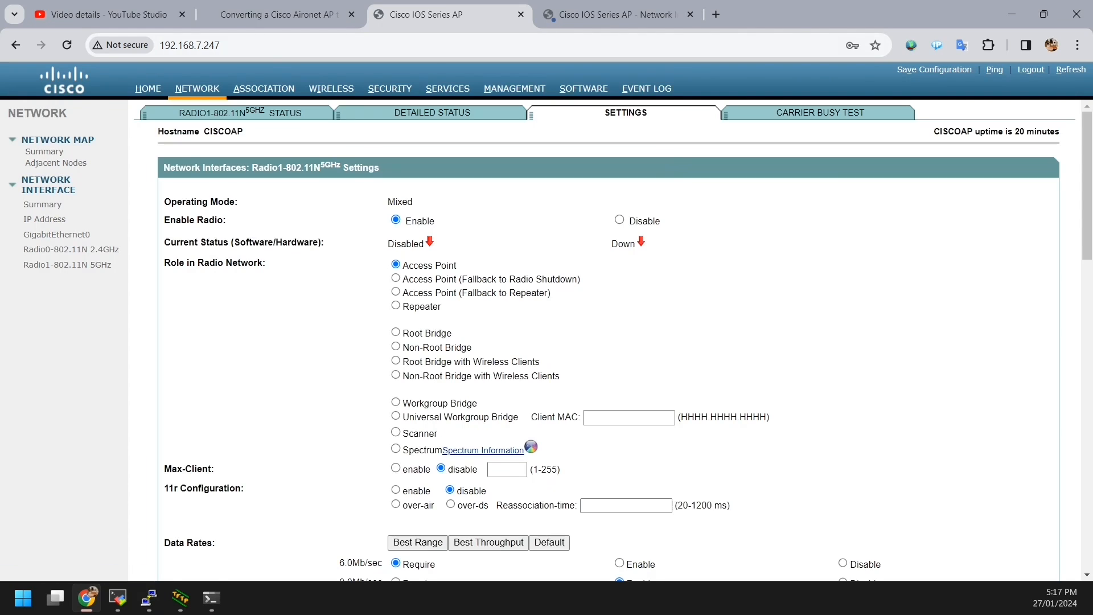
Step: Check the Radio1 5GHz status is up on channel 44, then reopen Express Setup
click(148, 88)
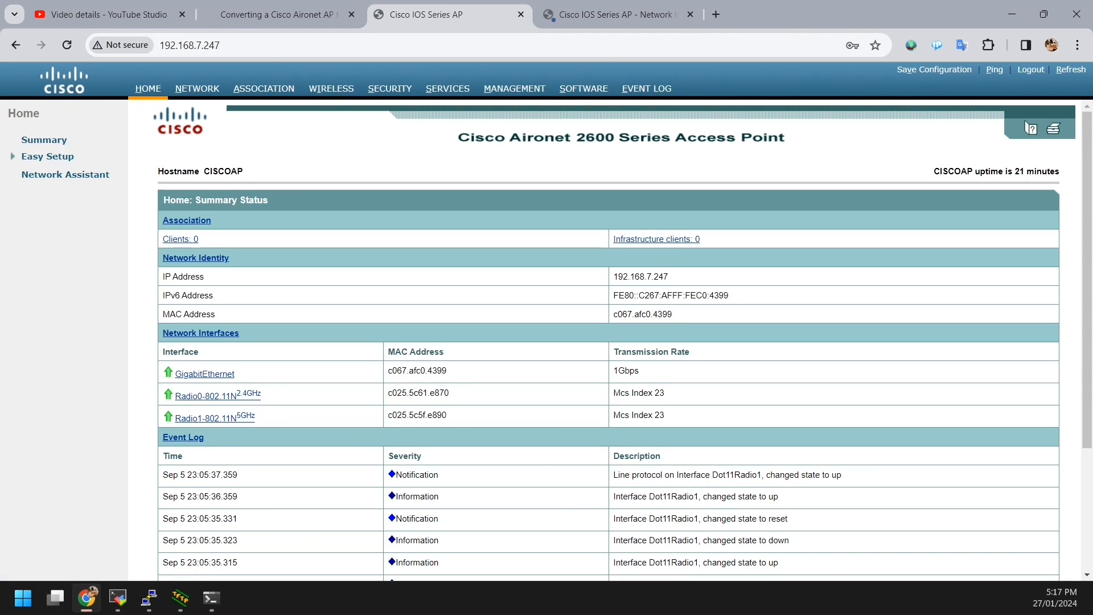
scroll(608, 341, down, 3)
scroll(608, 342, up, 3)
drag(275, 374, 276, 418)
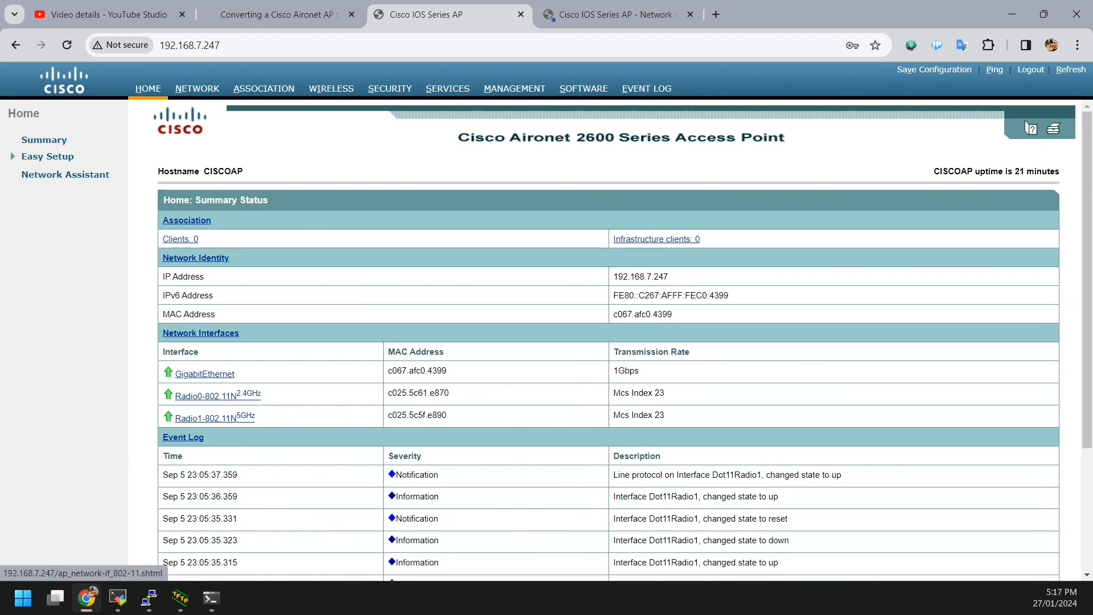
click(206, 419)
scroll(605, 340, down, 2)
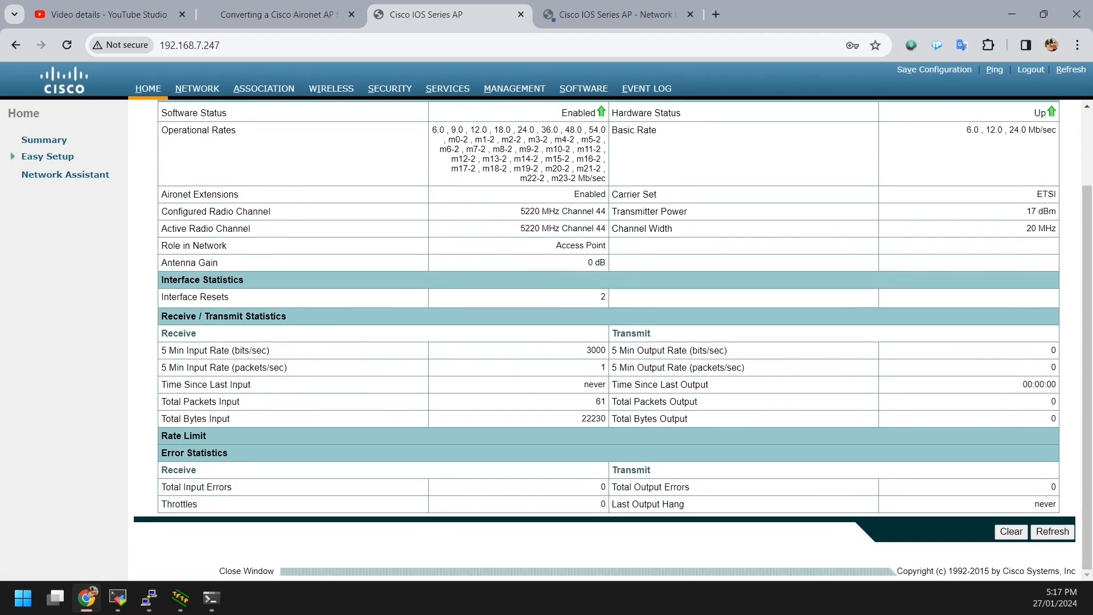
scroll(605, 340, up, 2)
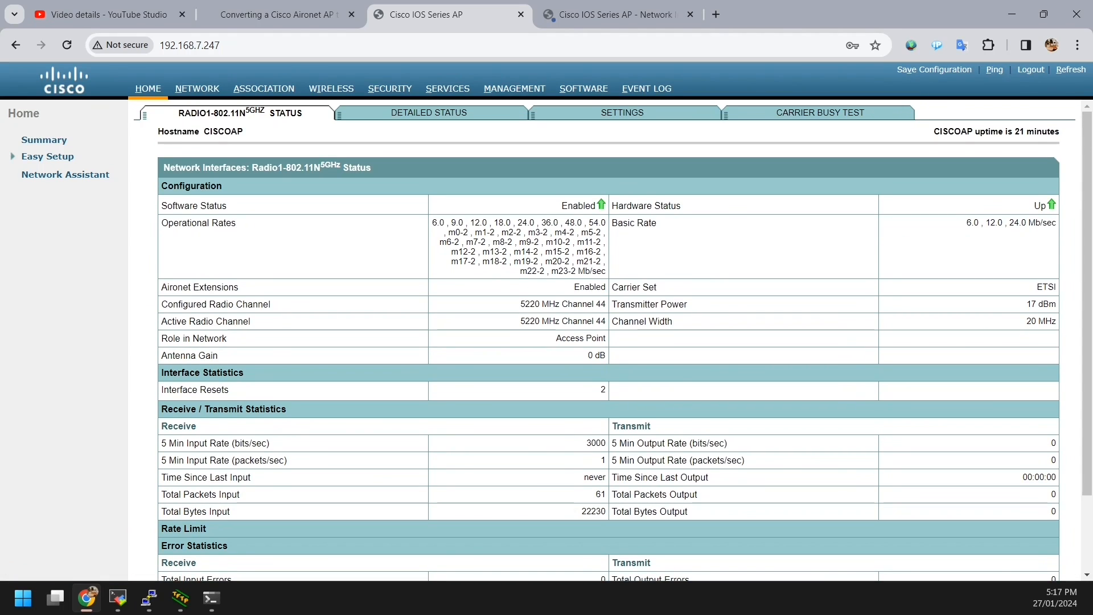
scroll(605, 340, down, 2)
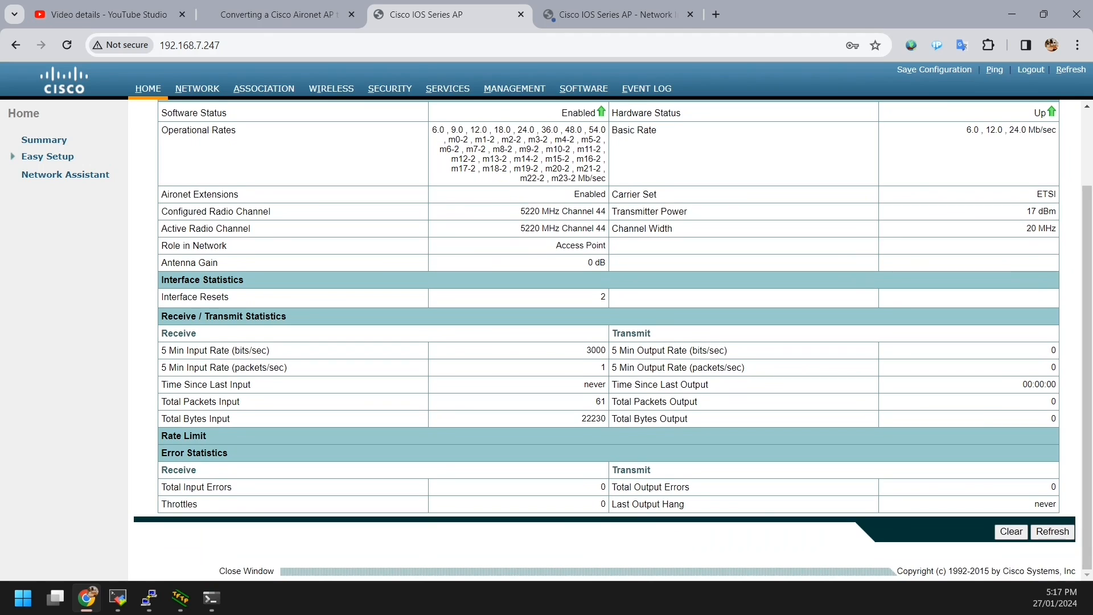
scroll(605, 340, up, 2)
click(65, 174)
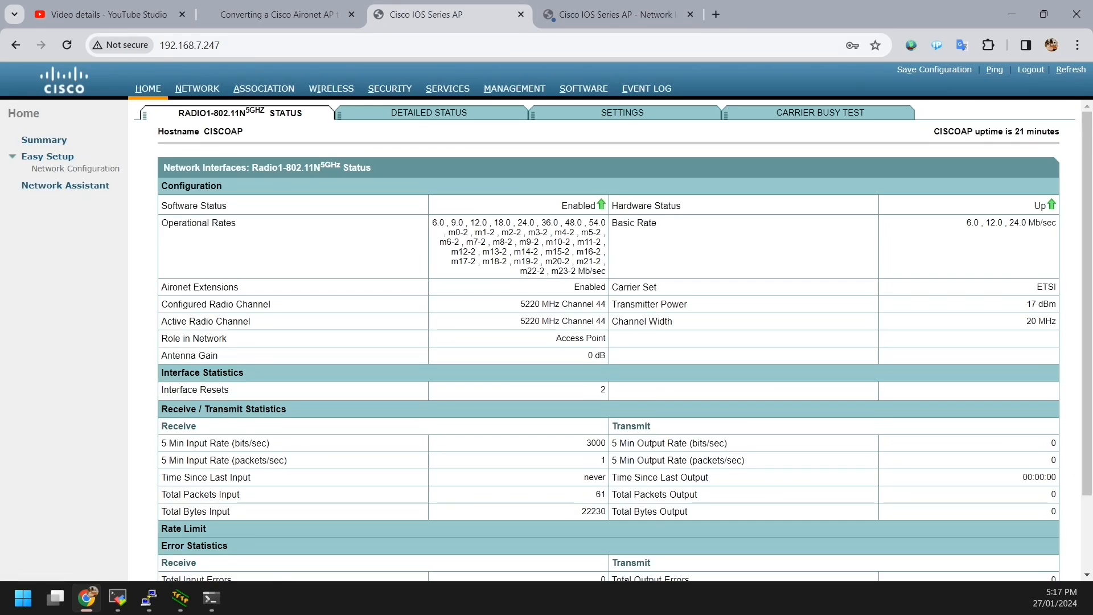
scroll(564, 326, down, 3)
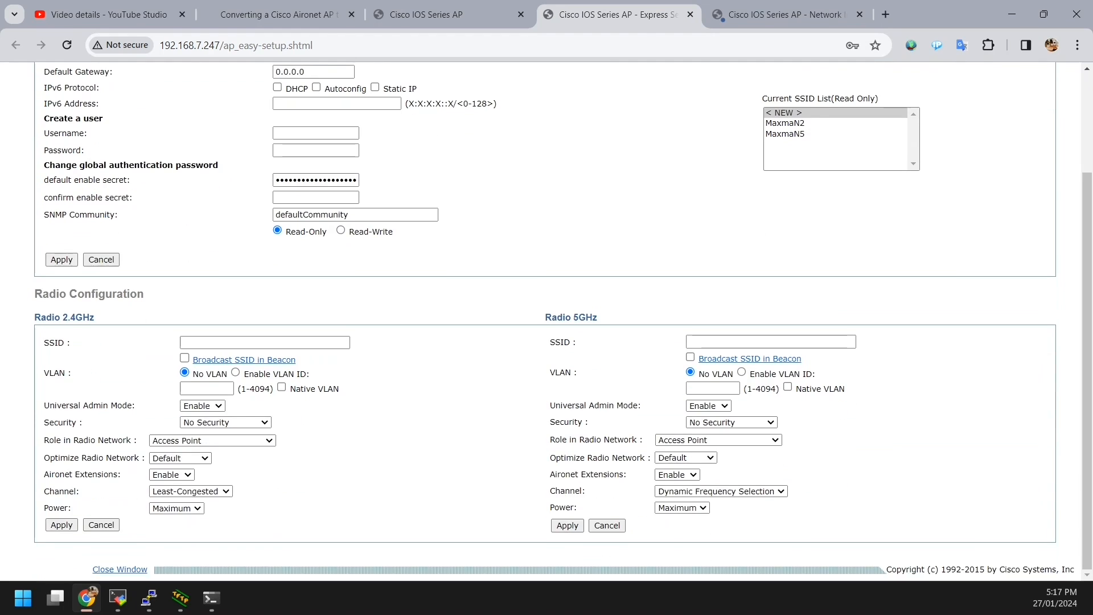
Step: Replace the default gateway 0.0.0.0 with 192.168.7.1 and apply, accepting the warning
scroll(563, 326, up, 3)
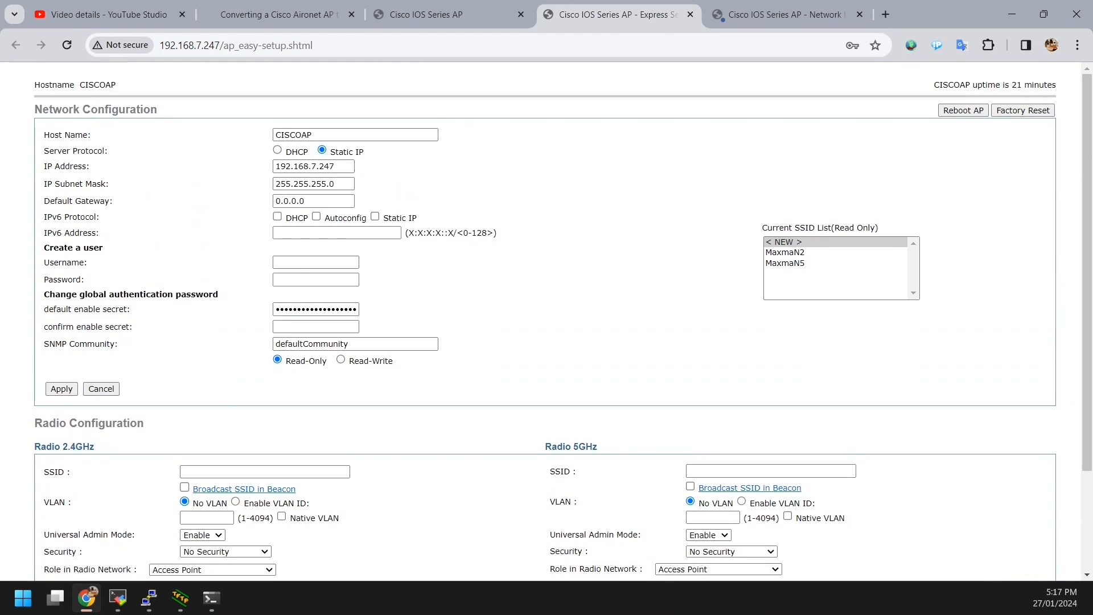
click(329, 201)
double_click(313, 167)
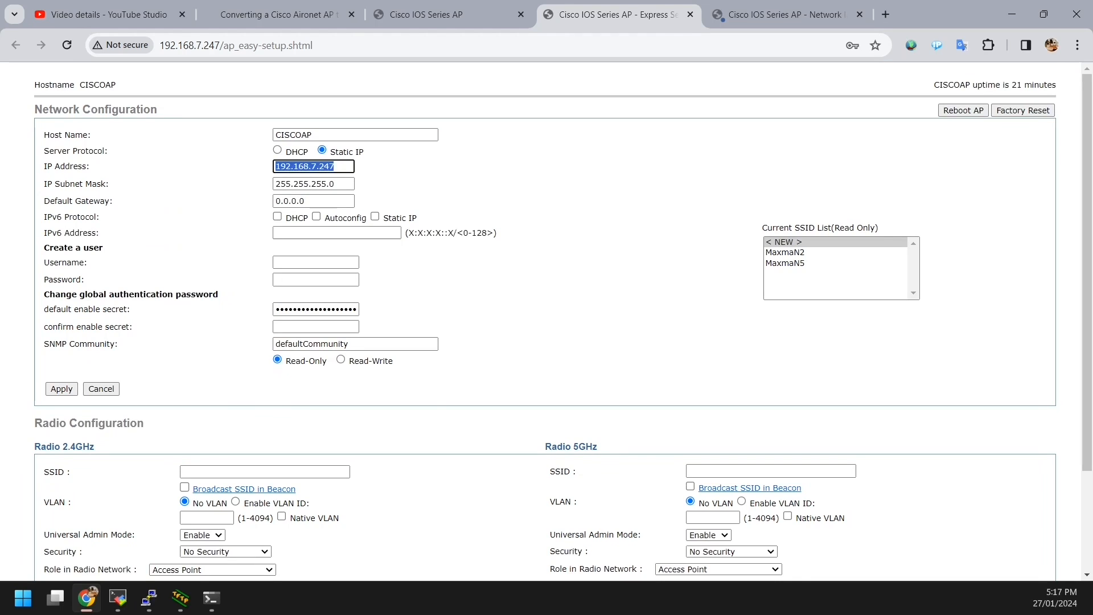
double_click(323, 201)
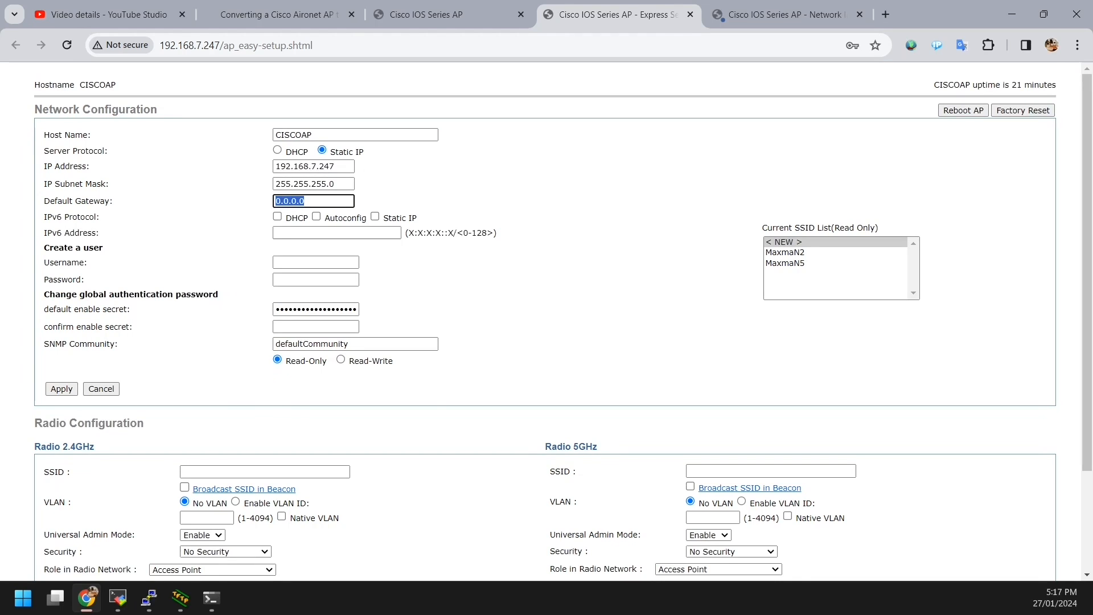
text(1)
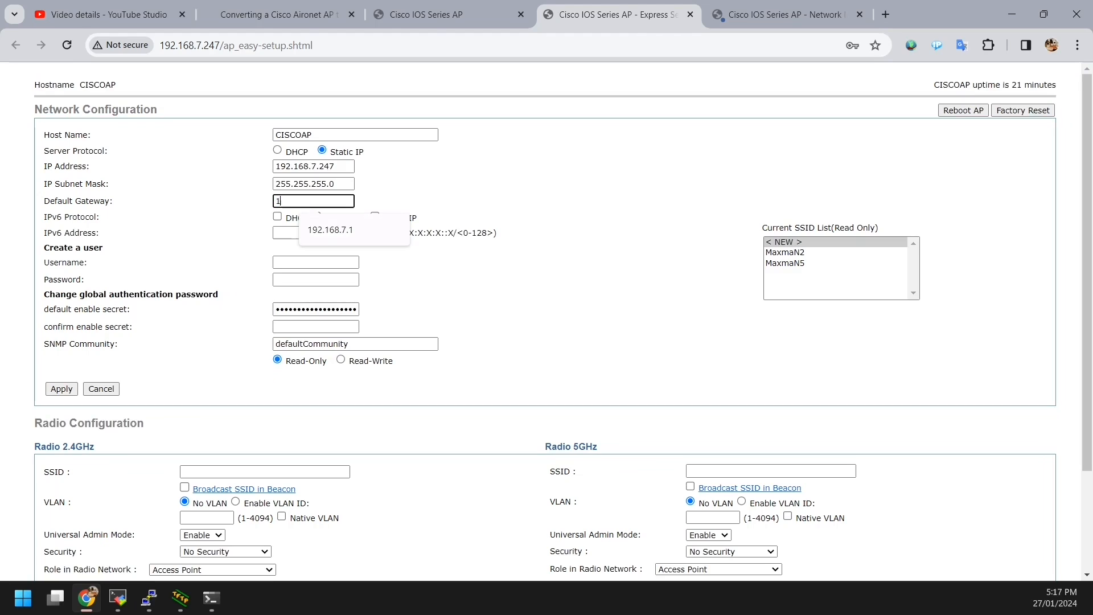
text(92.168.7.1)
key(Return)
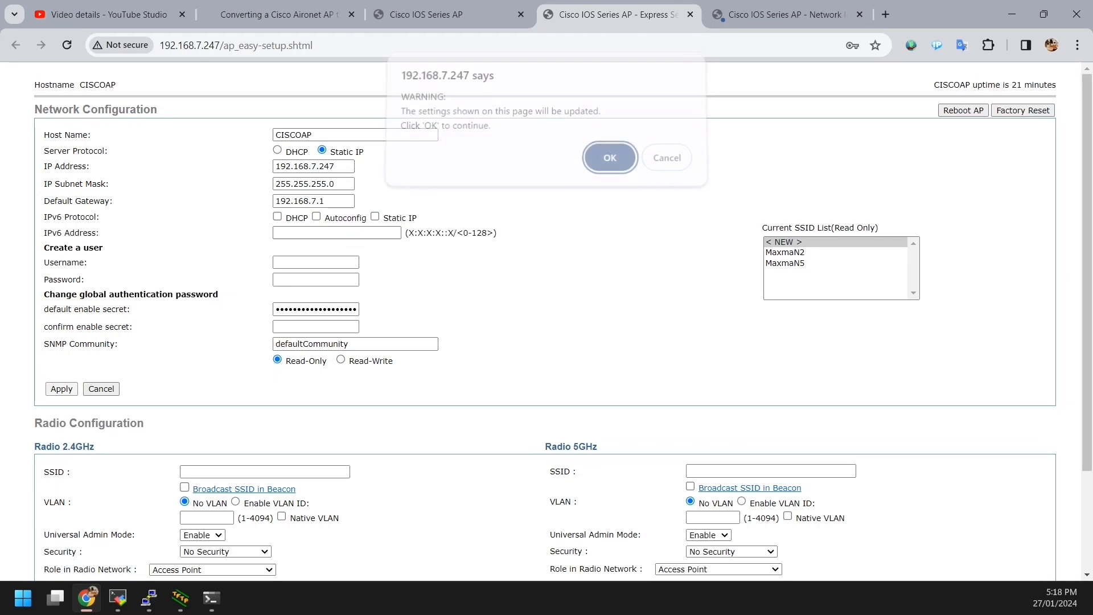
key(Return)
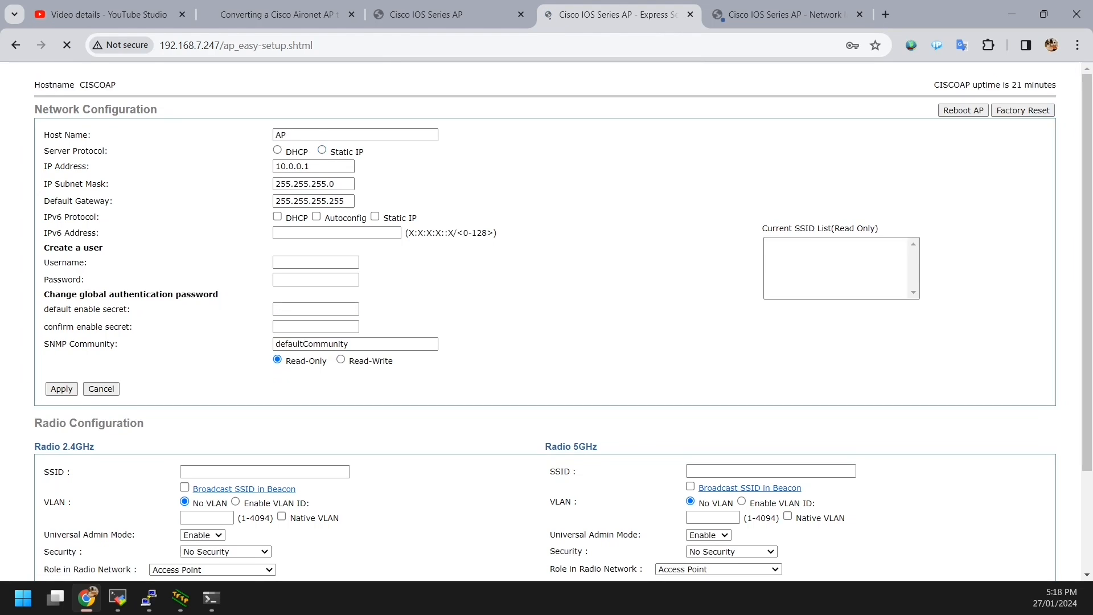
Step: Review the 5 GHz radio's detailed statistics and settings pages, then return to the home summary
scroll(546, 321, down, 3)
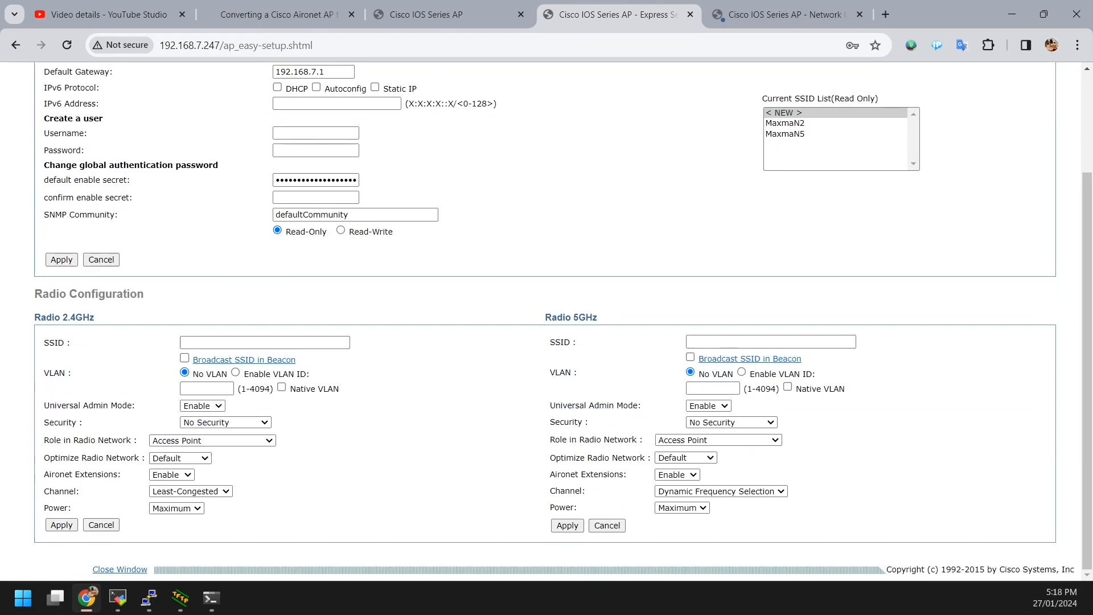
scroll(547, 321, up, 3)
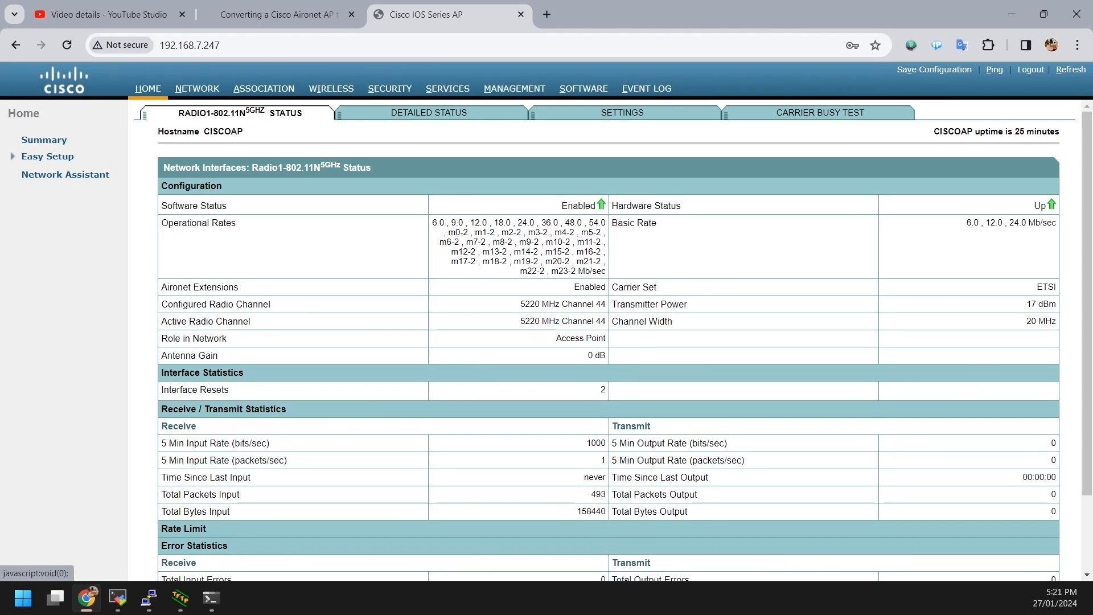
click(429, 112)
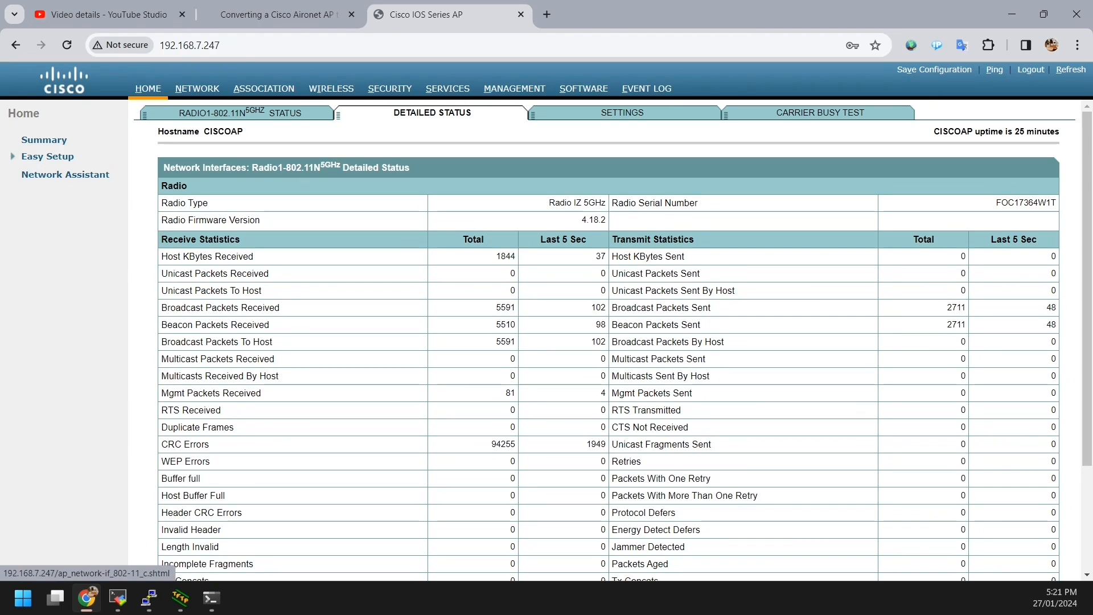
click(622, 112)
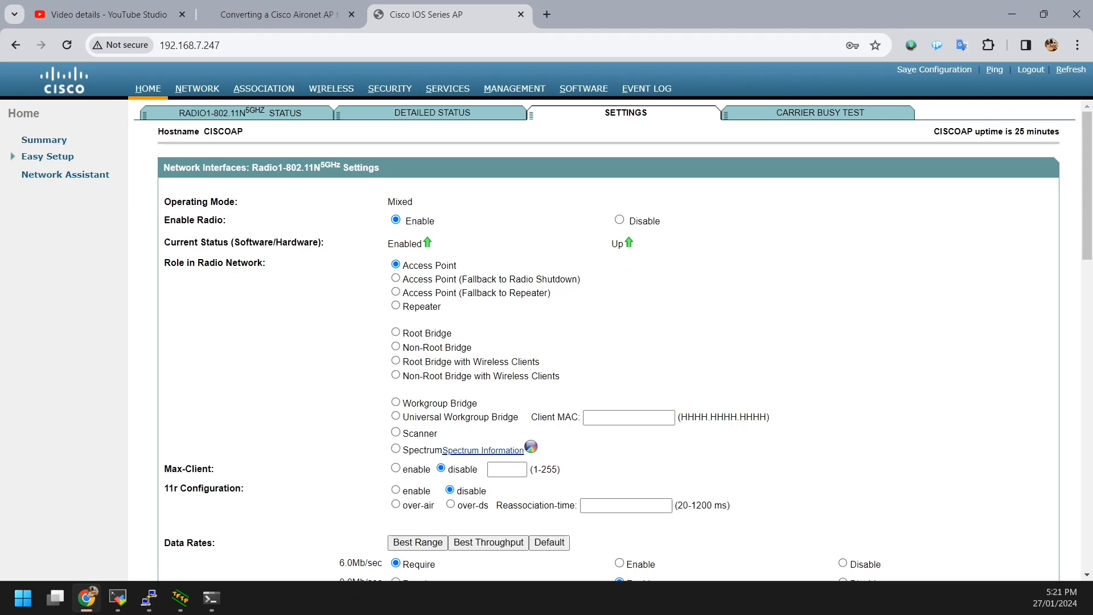
scroll(607, 342, down, 5)
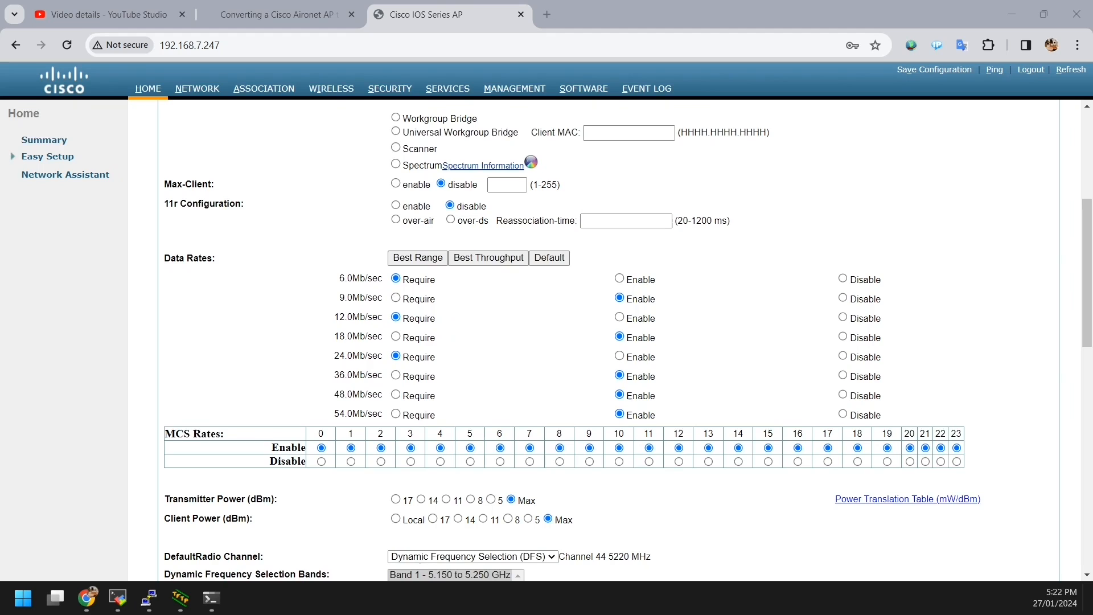
scroll(608, 342, up, 5)
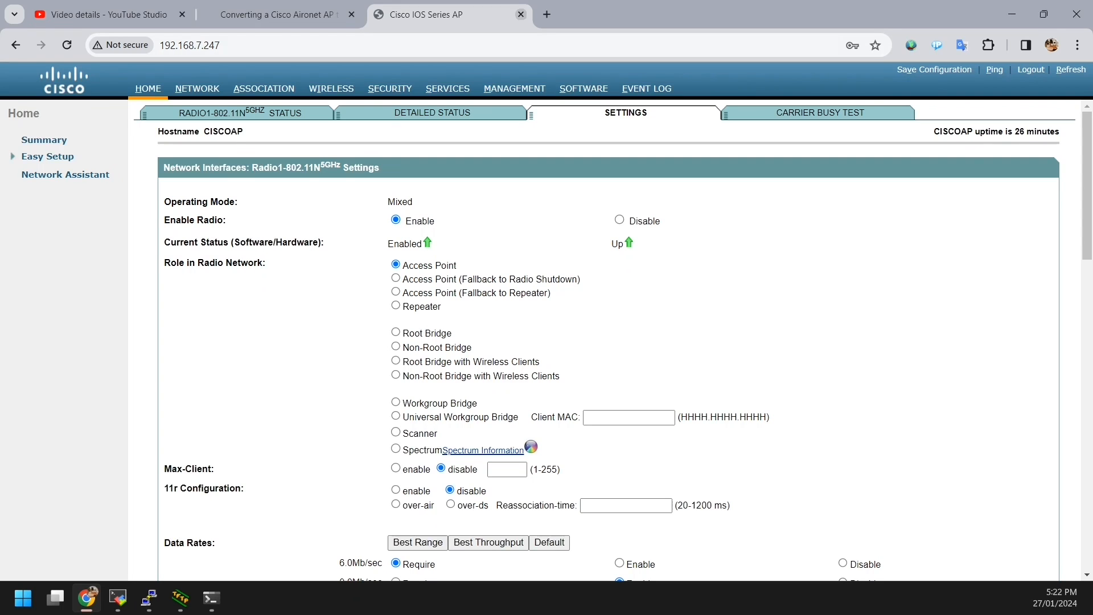
scroll(608, 342, down, 5)
scroll(608, 342, down, 7)
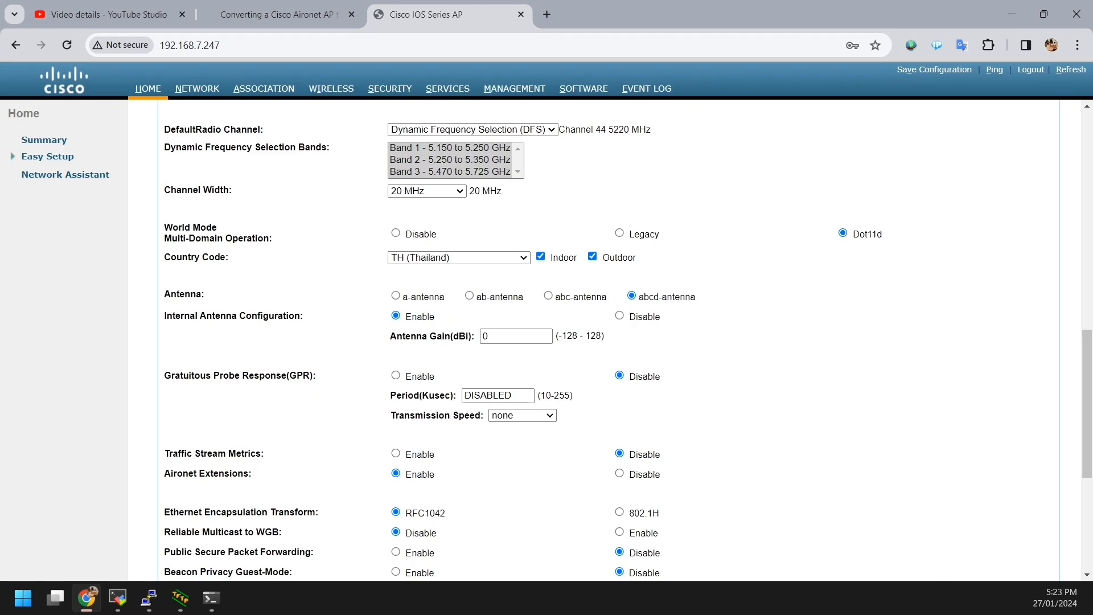
scroll(608, 341, down, 5)
scroll(608, 342, up, 8)
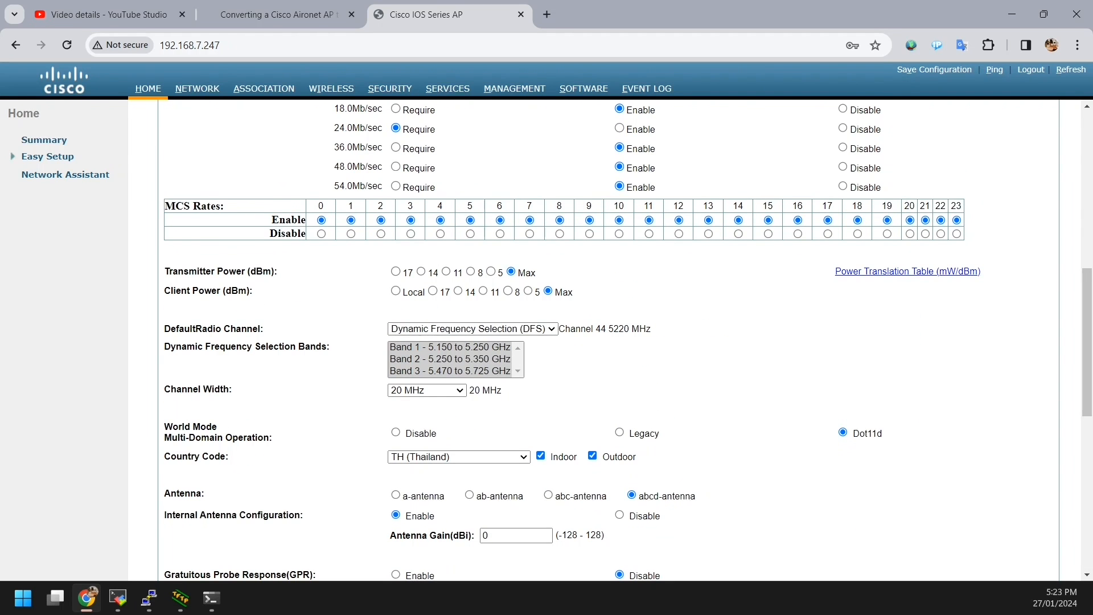
scroll(608, 342, down, 5)
scroll(607, 342, up, 15)
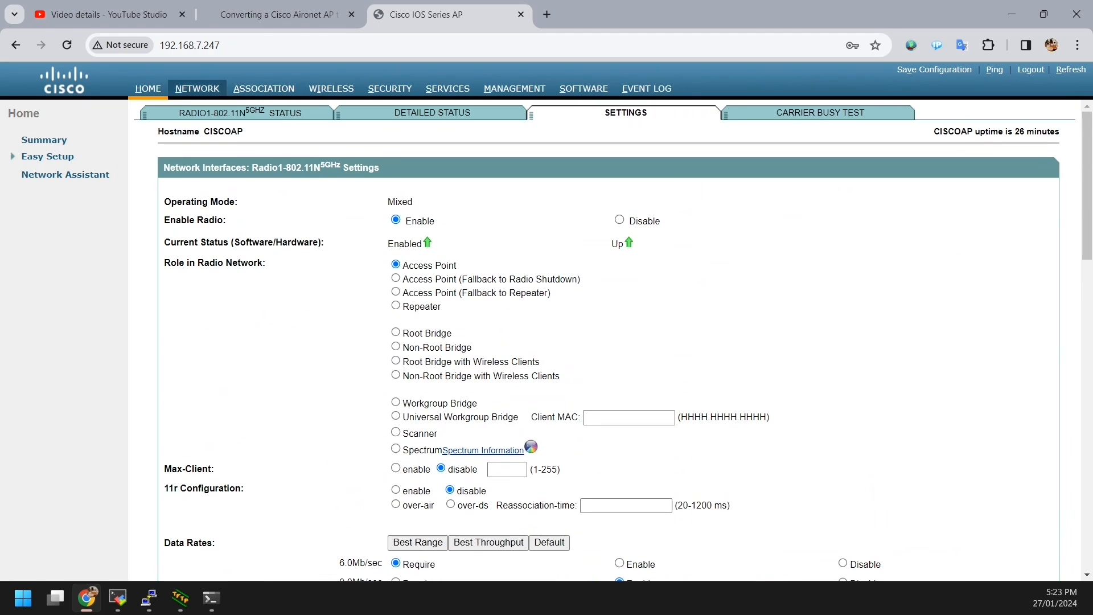
click(147, 88)
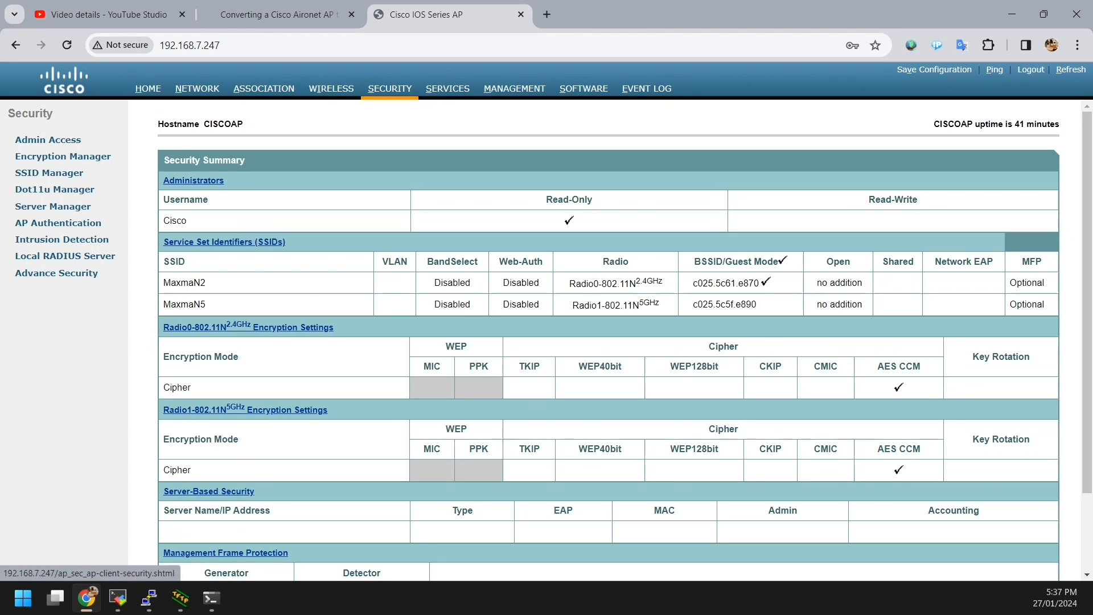
Step: In SSID Manager, set MaxmaN5 as the Radio1 single guest-mode SSID and apply
click(49, 173)
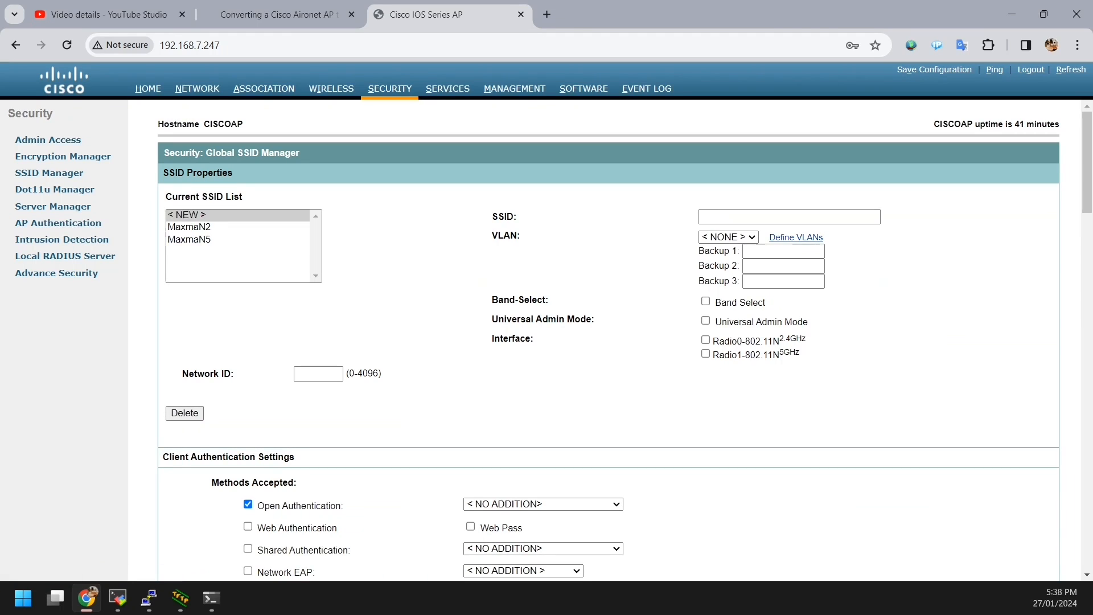
click(189, 227)
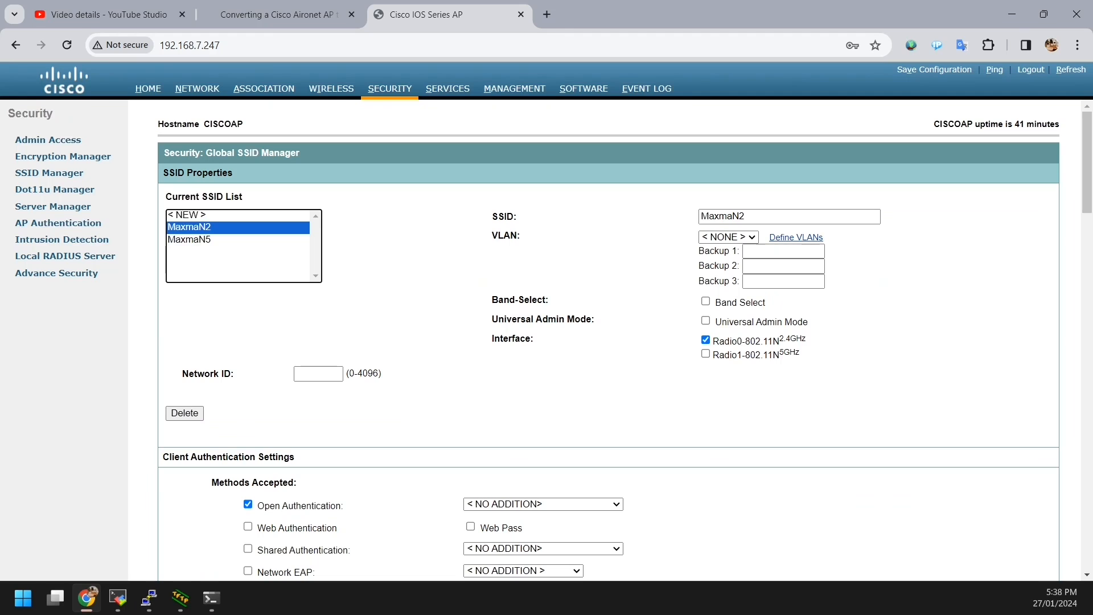
click(190, 240)
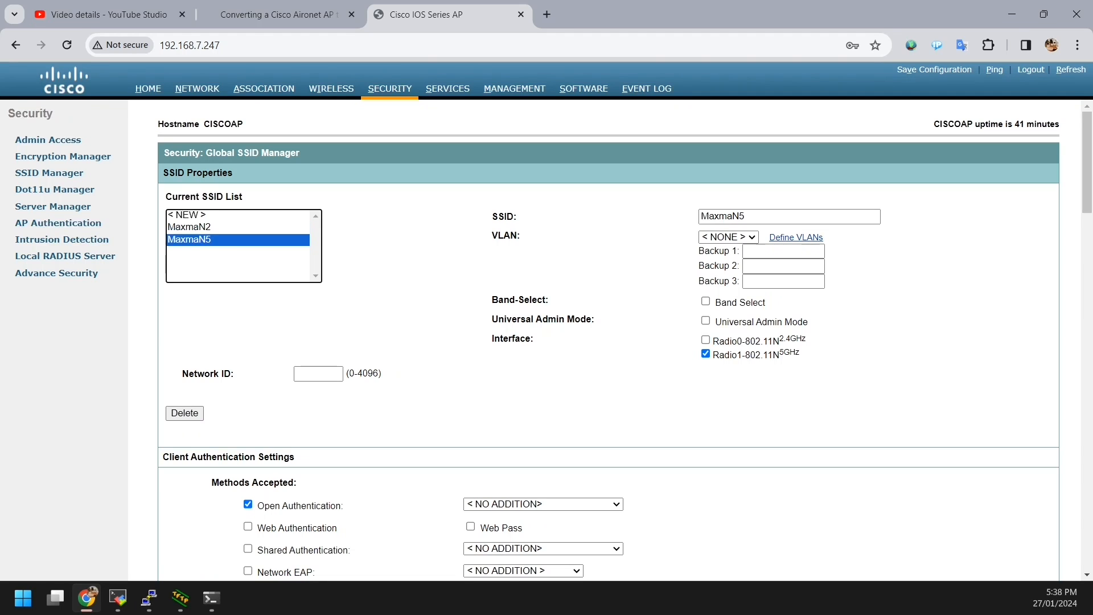
scroll(608, 341, down, 4)
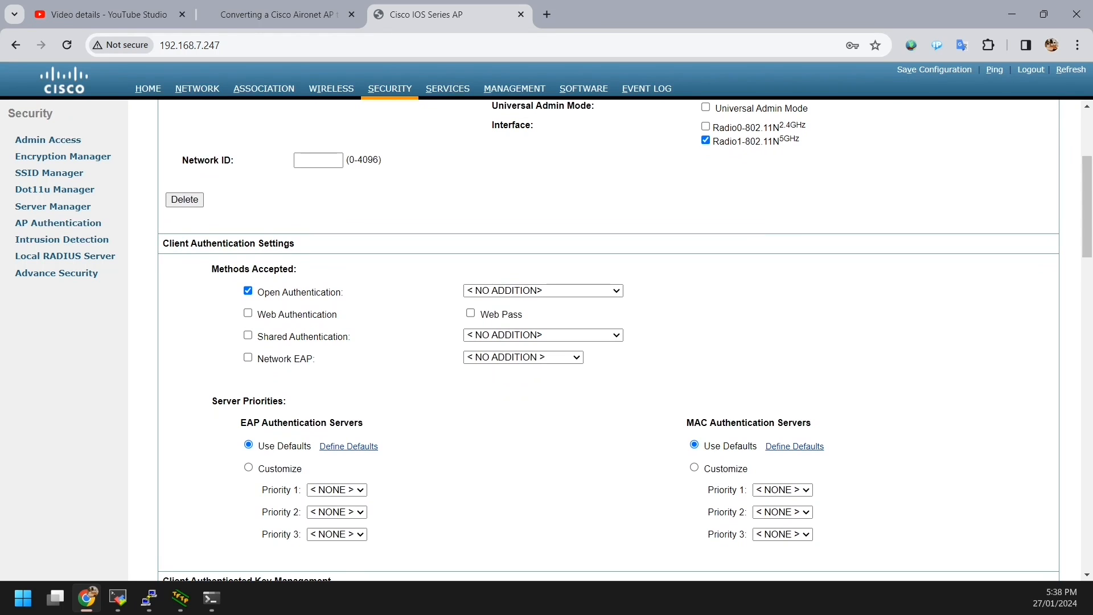
scroll(608, 341, down, 6)
scroll(608, 341, down, 4)
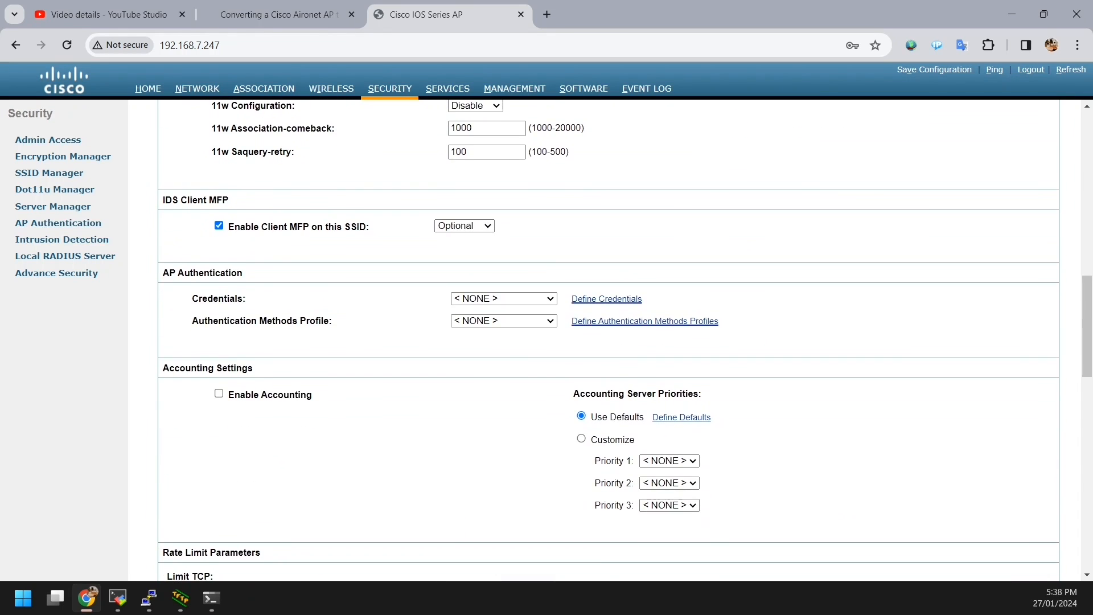
scroll(608, 342, down, 9)
scroll(608, 341, down, 8)
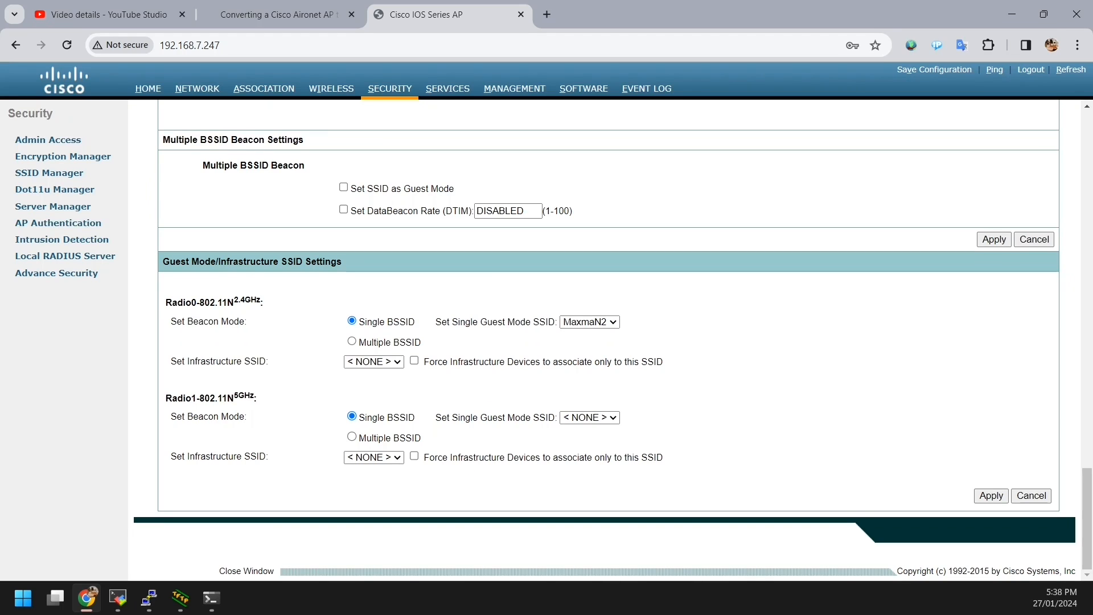
click(590, 417)
click(587, 442)
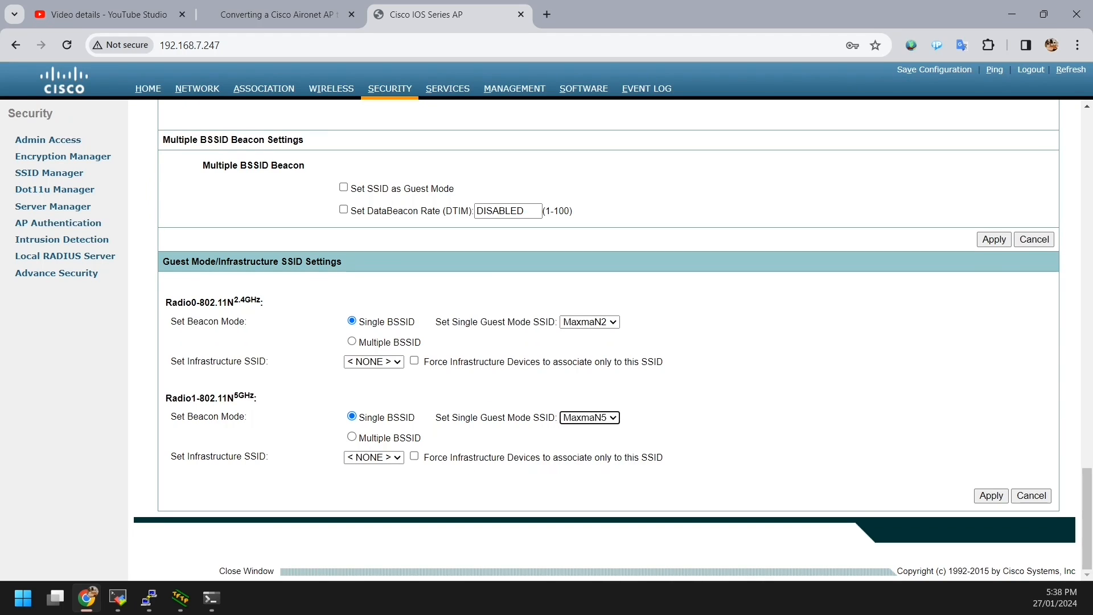
click(991, 495)
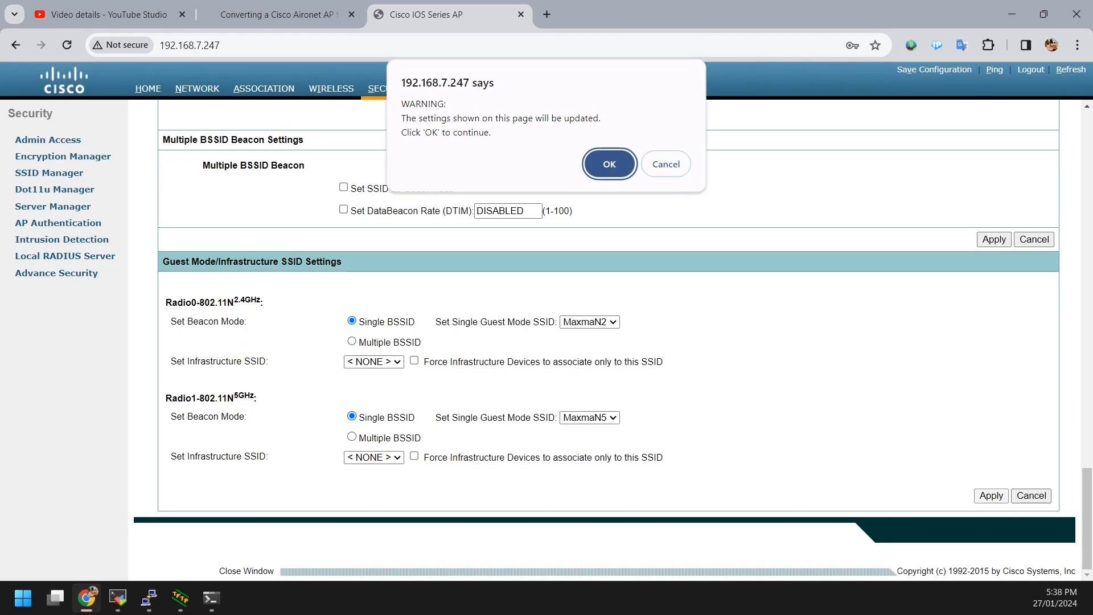
click(609, 163)
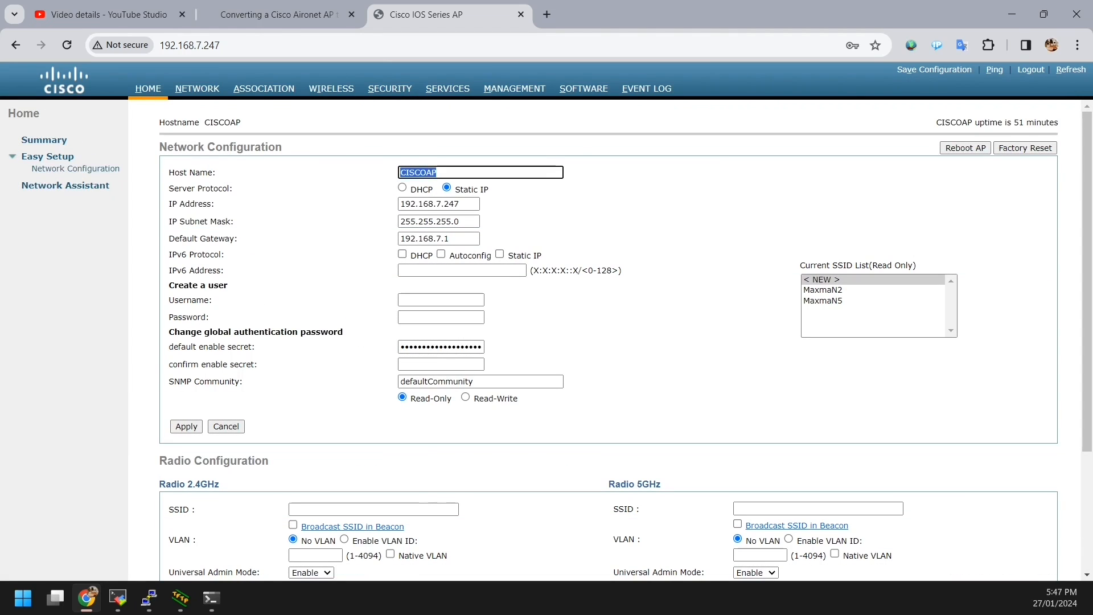
Step: Change the host name from CISCOAP to MainAP and confirm the update
text(MainAP)
key(Return)
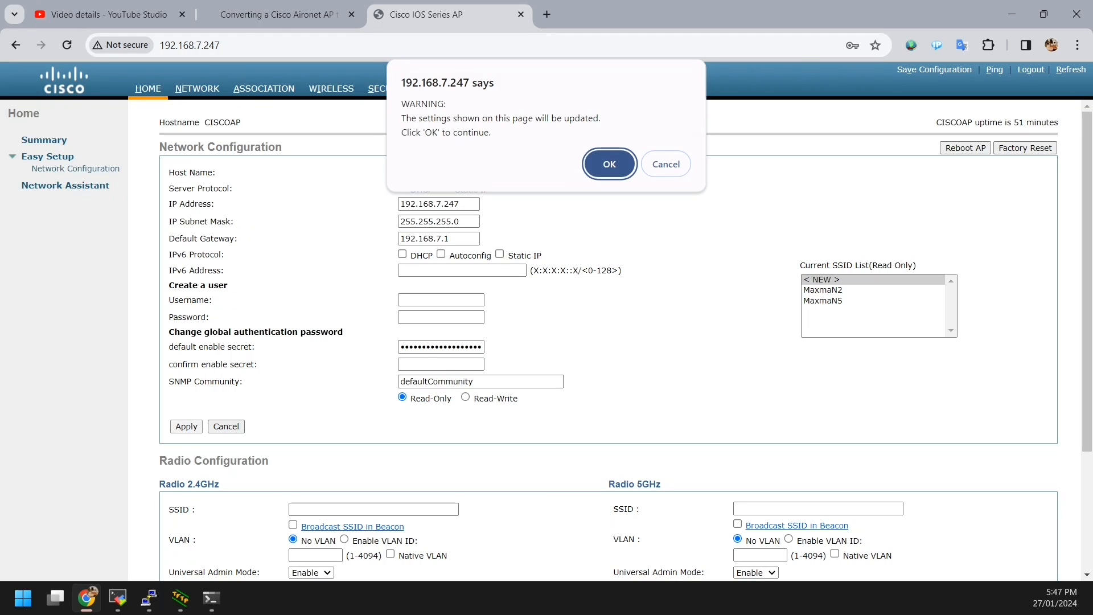
key(Return)
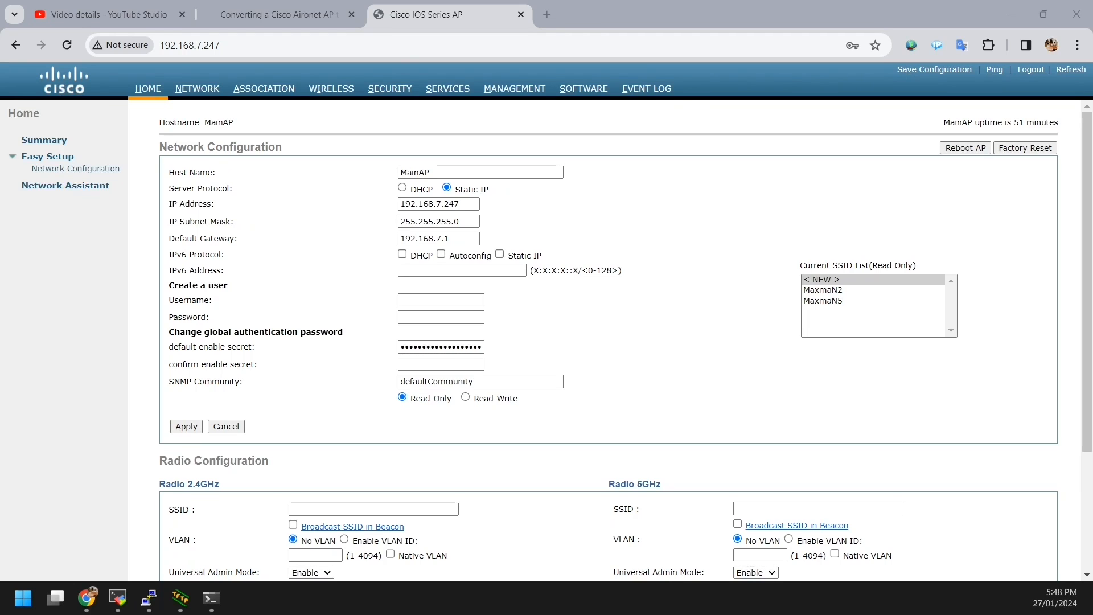
key(alt+Tab)
click(547, 14)
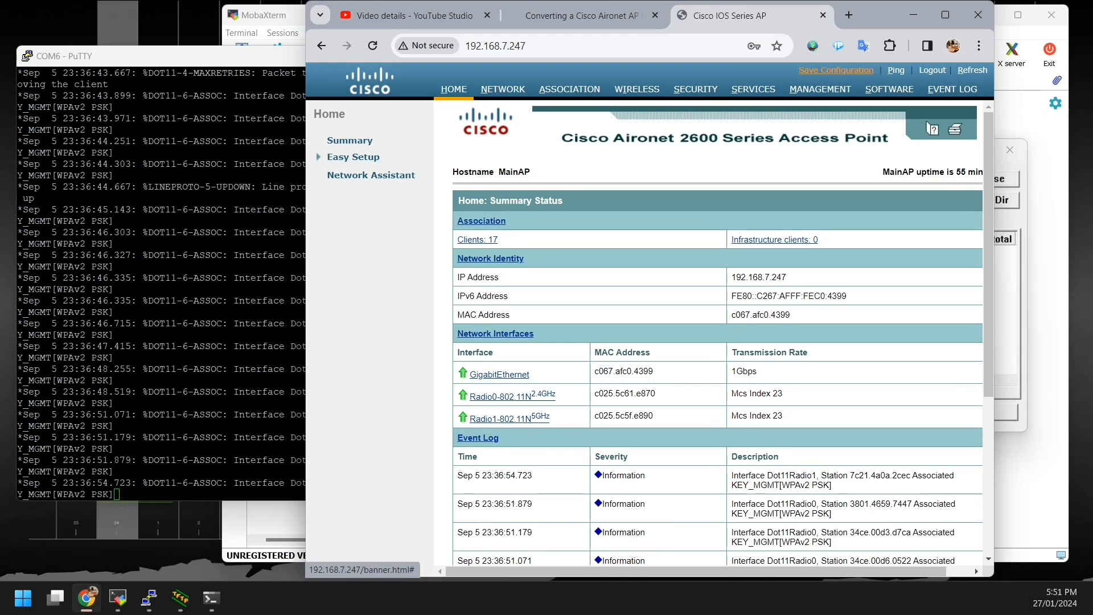
Step: Save the running configuration to flash, confirming until Building configuration [OK] appears
click(835, 70)
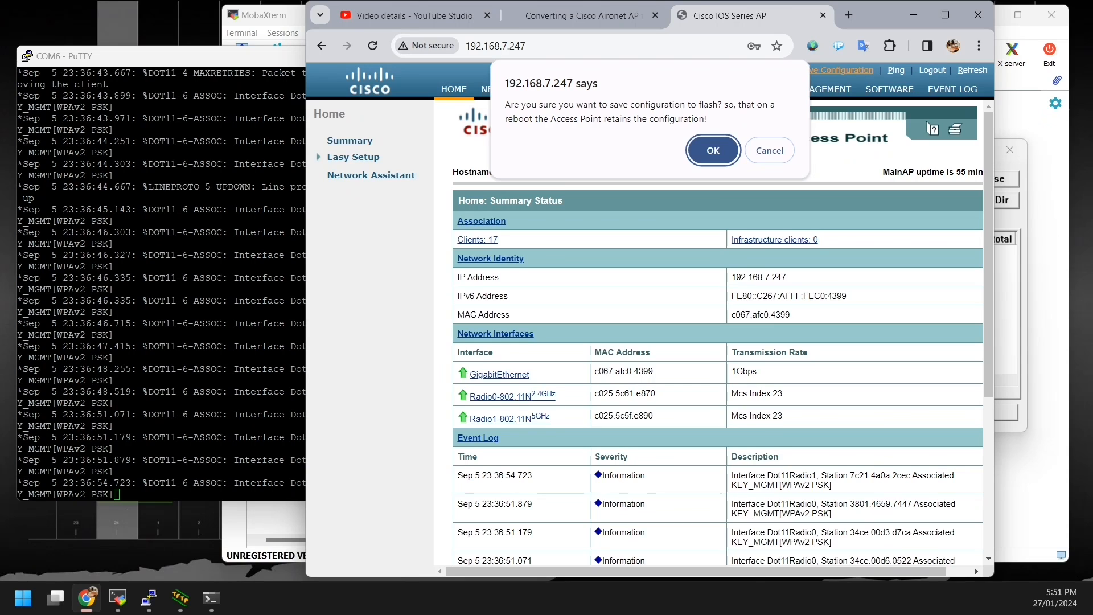
click(712, 151)
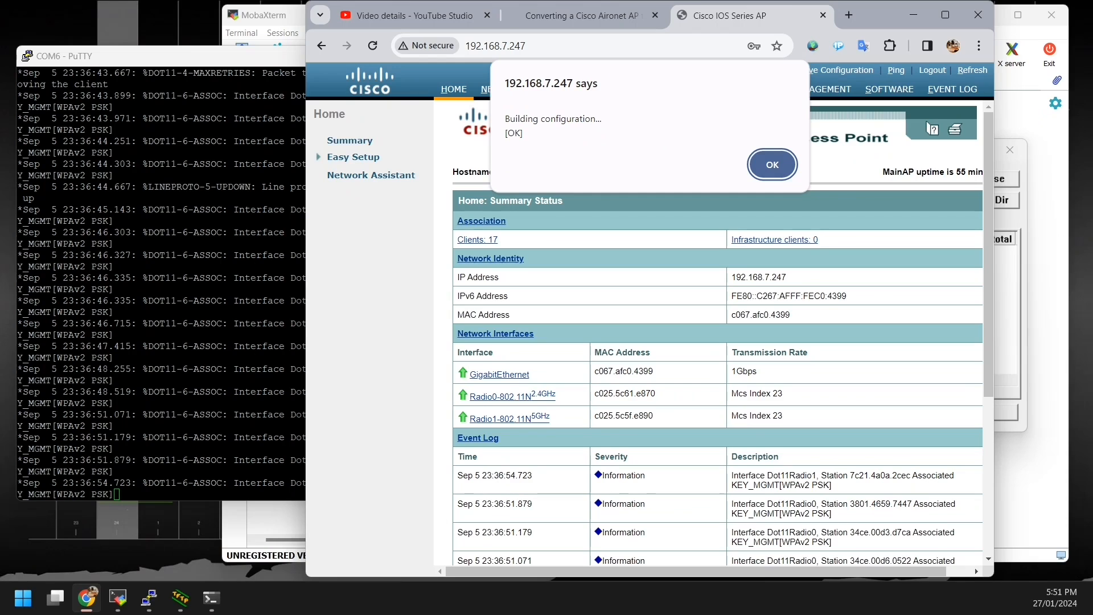
key(Return)
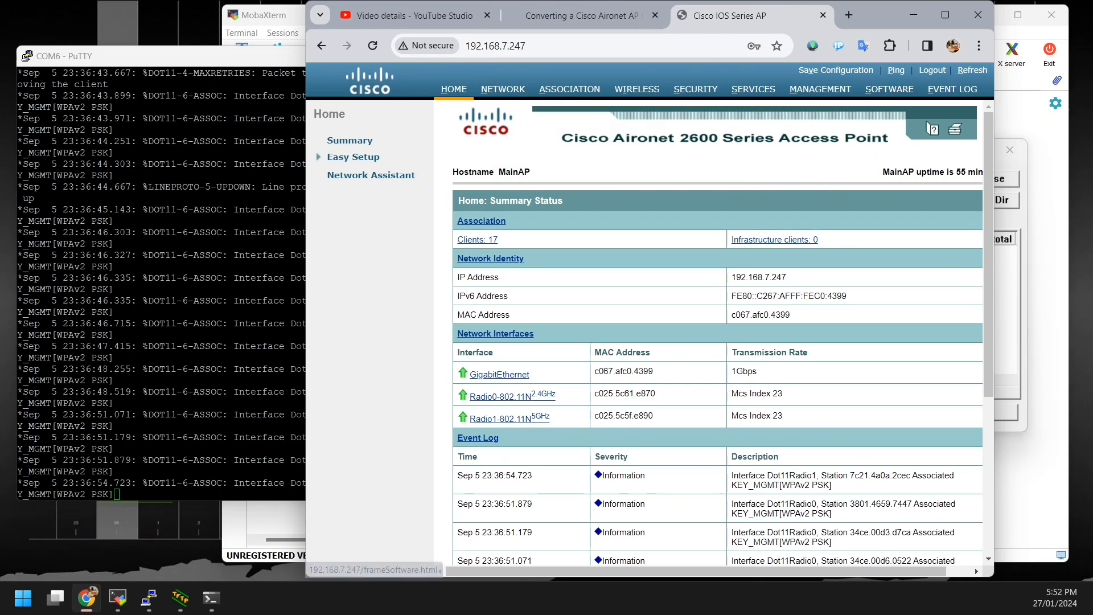
Step: Browse Guest Management and Webauth Login, then open Software's System Configuration page listing config.txt
click(819, 89)
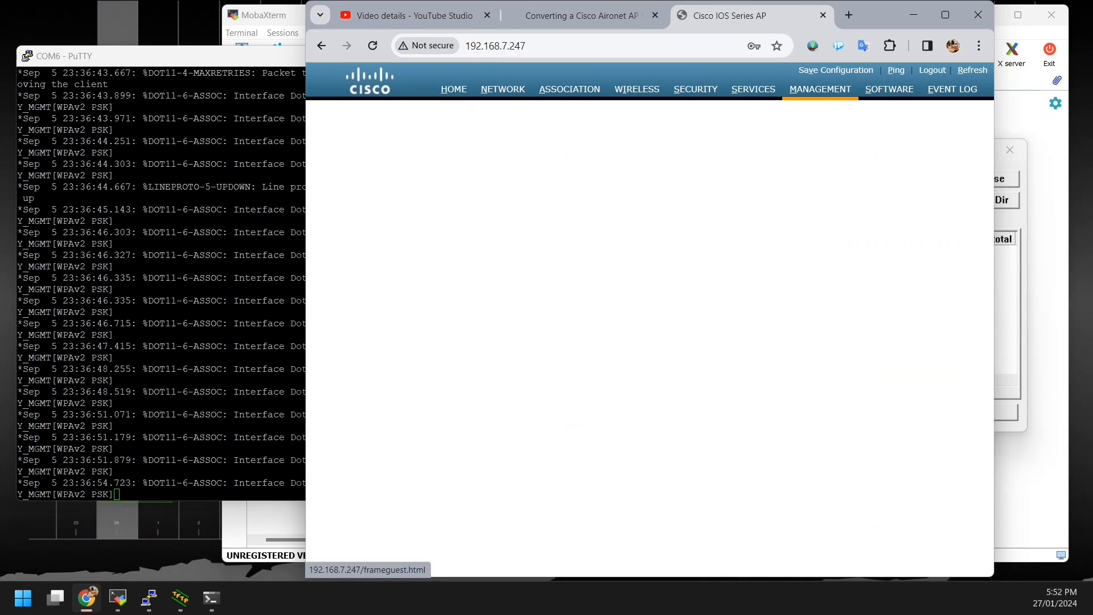
click(366, 153)
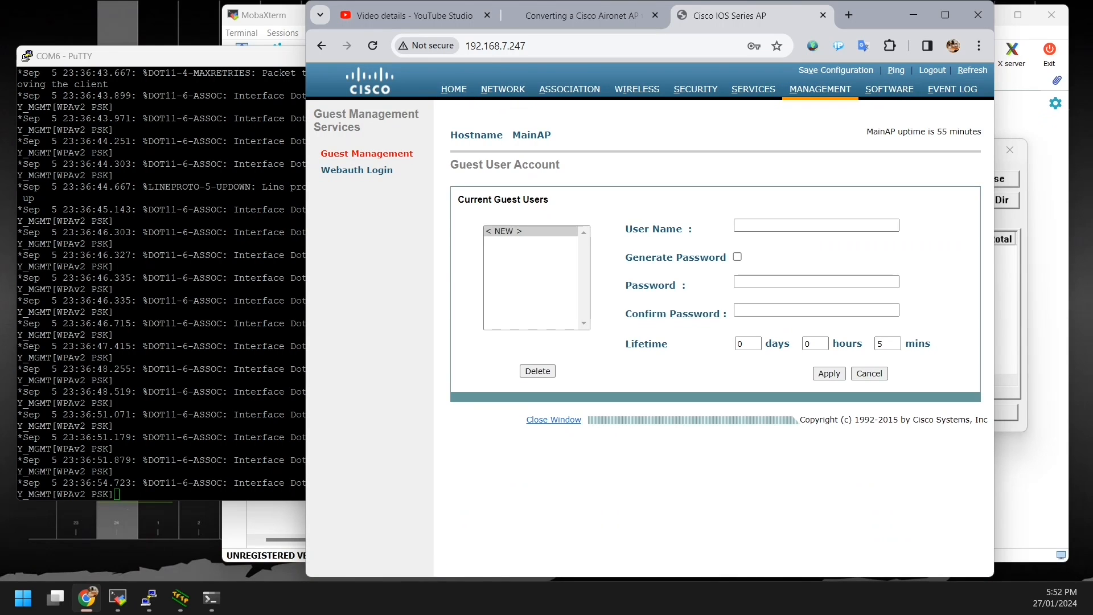
click(357, 170)
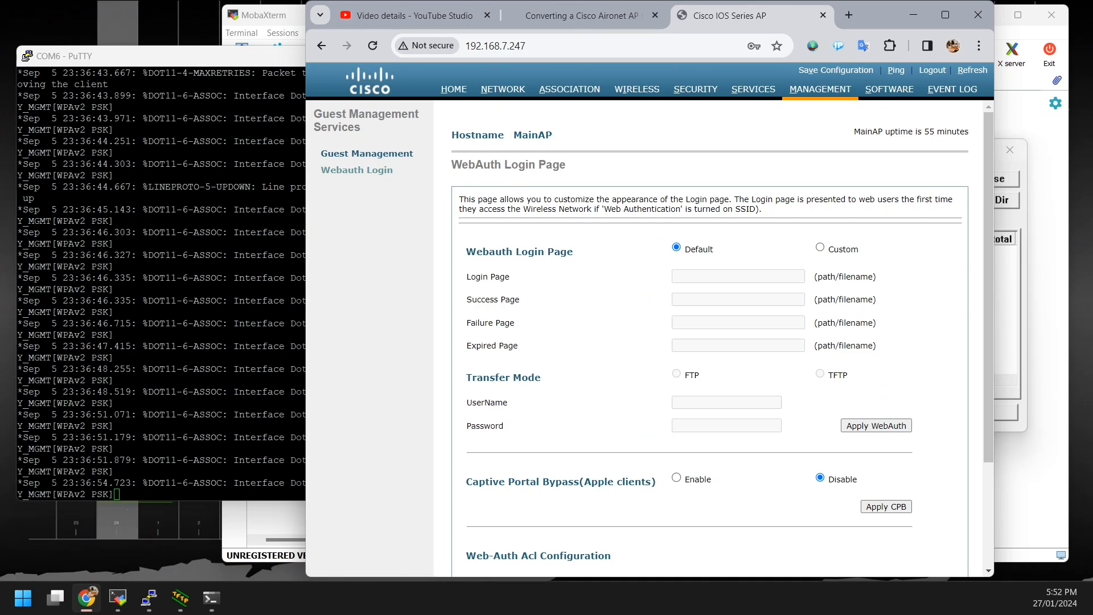
scroll(712, 341, down, 3)
scroll(712, 341, up, 3)
click(888, 89)
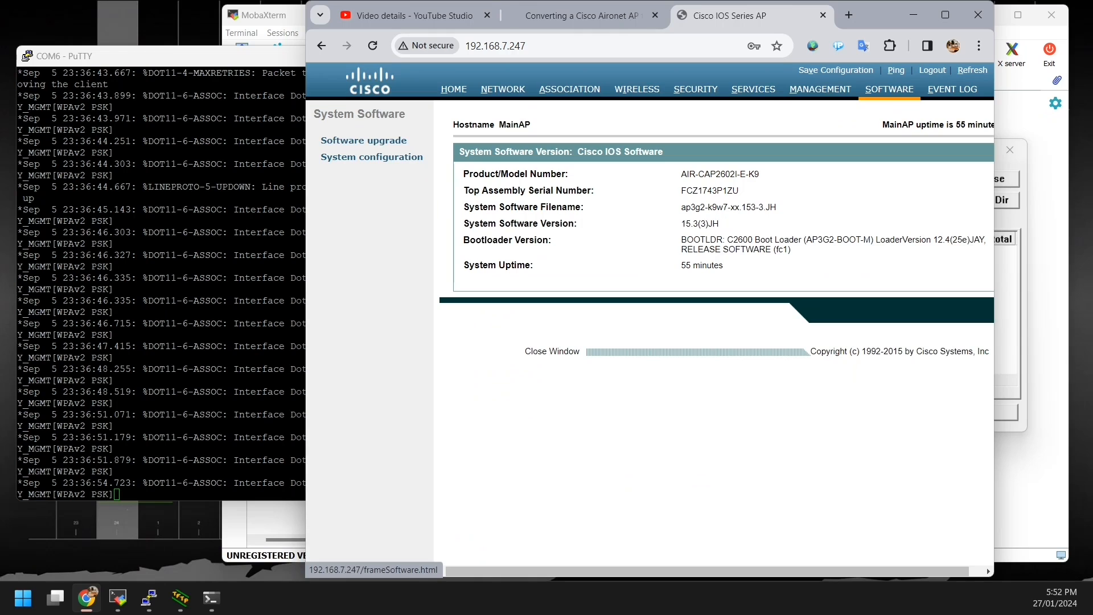
click(372, 157)
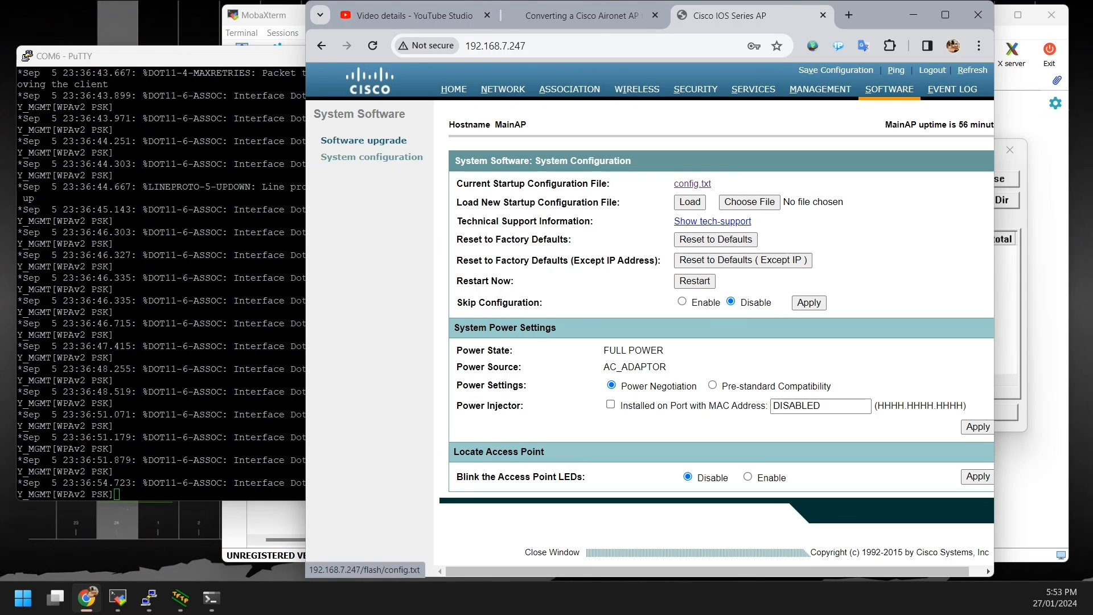
Step: Save config.txt as MainAP_config.txt in the IT folder on drive D, then log out
right_click(690, 188)
click(731, 289)
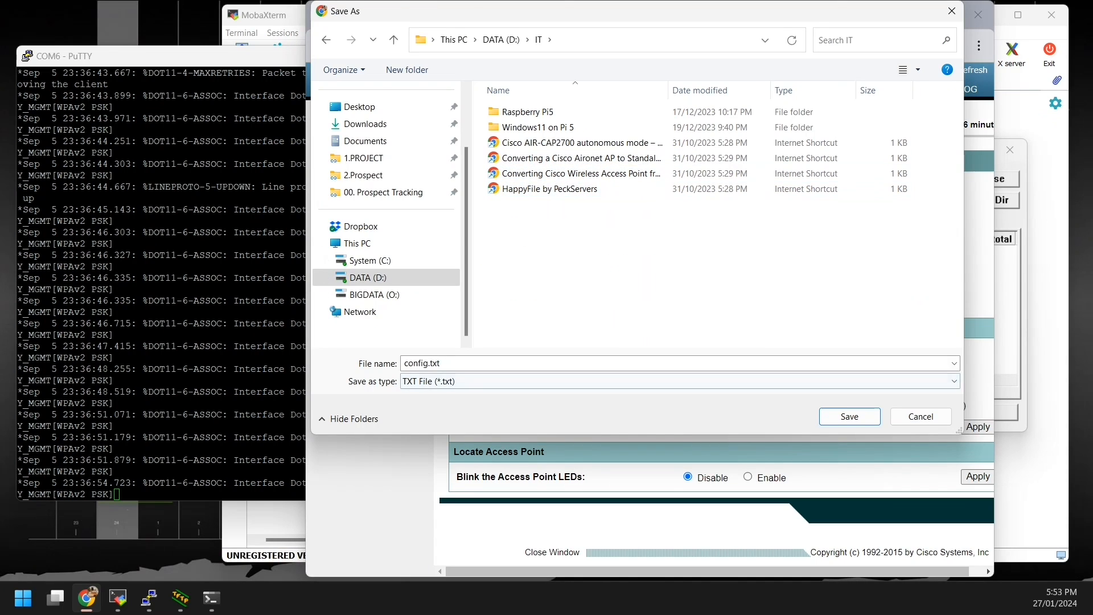
click(406, 363)
click(404, 363)
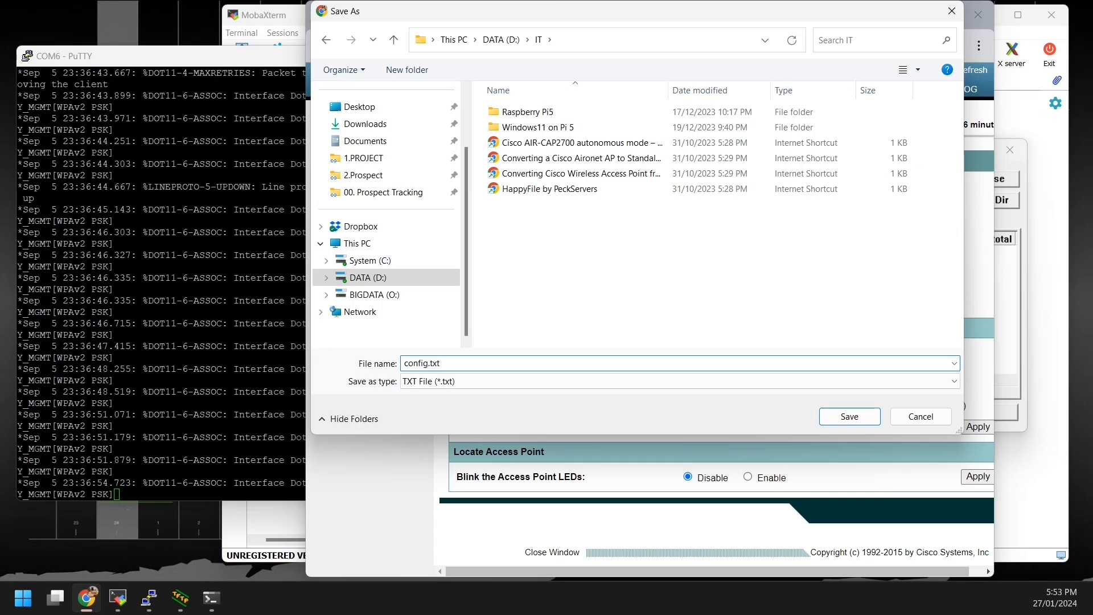
text(MainAP_)
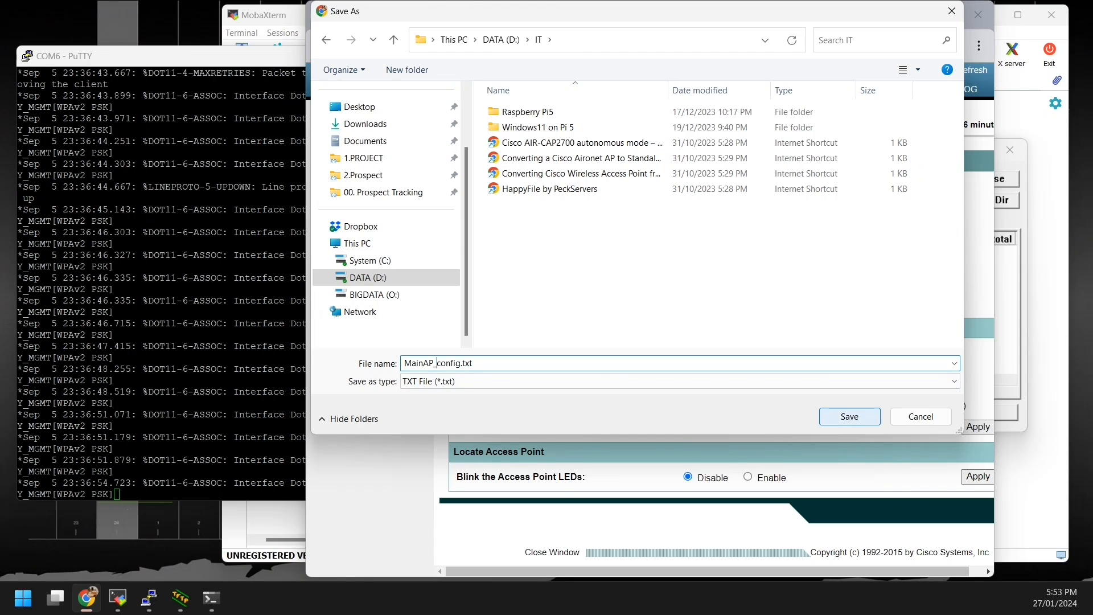
click(849, 416)
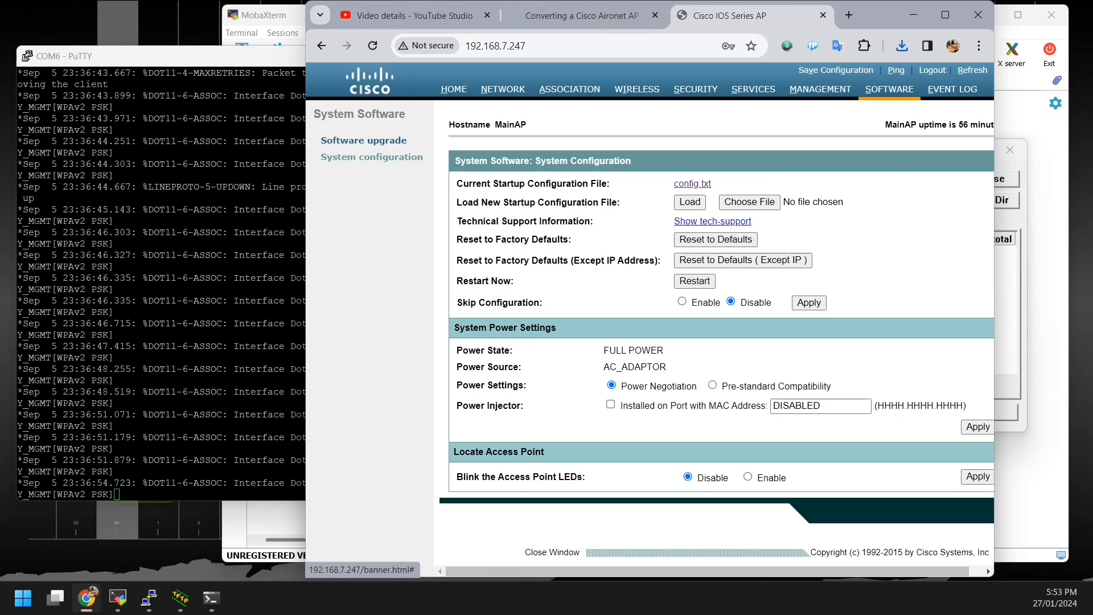
click(932, 71)
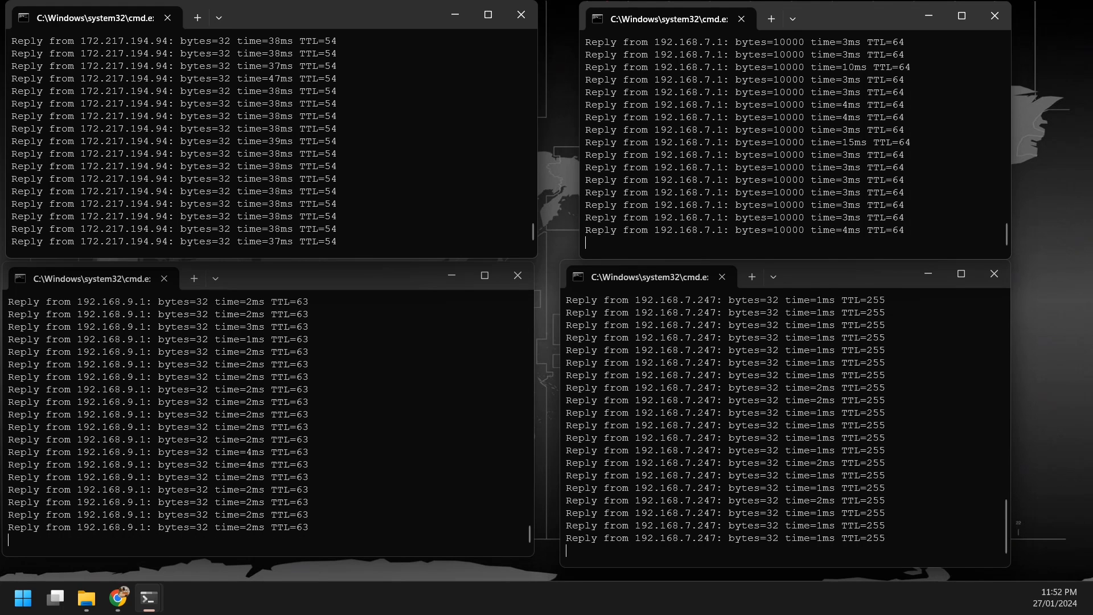
drag(84, 326, 151, 327)
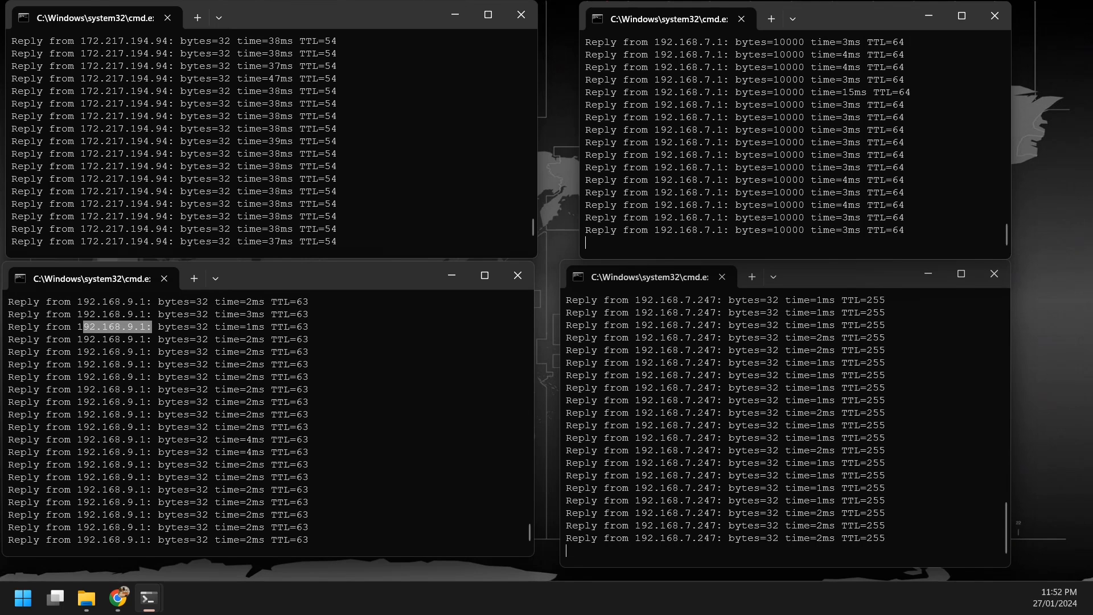
click(151, 327)
double_click(255, 401)
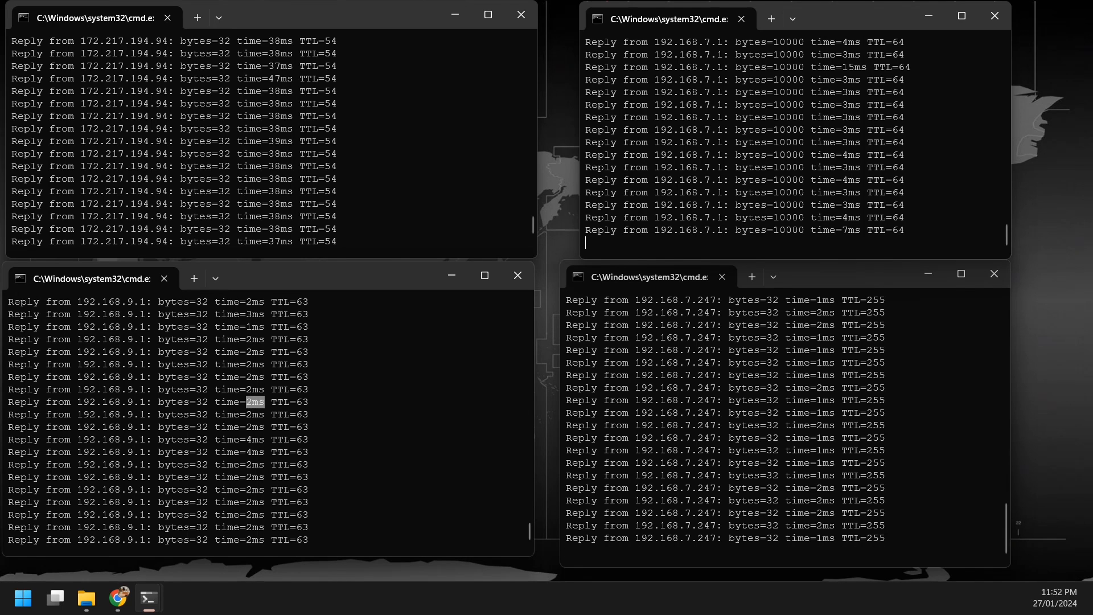
drag(241, 415, 257, 414)
click(255, 414)
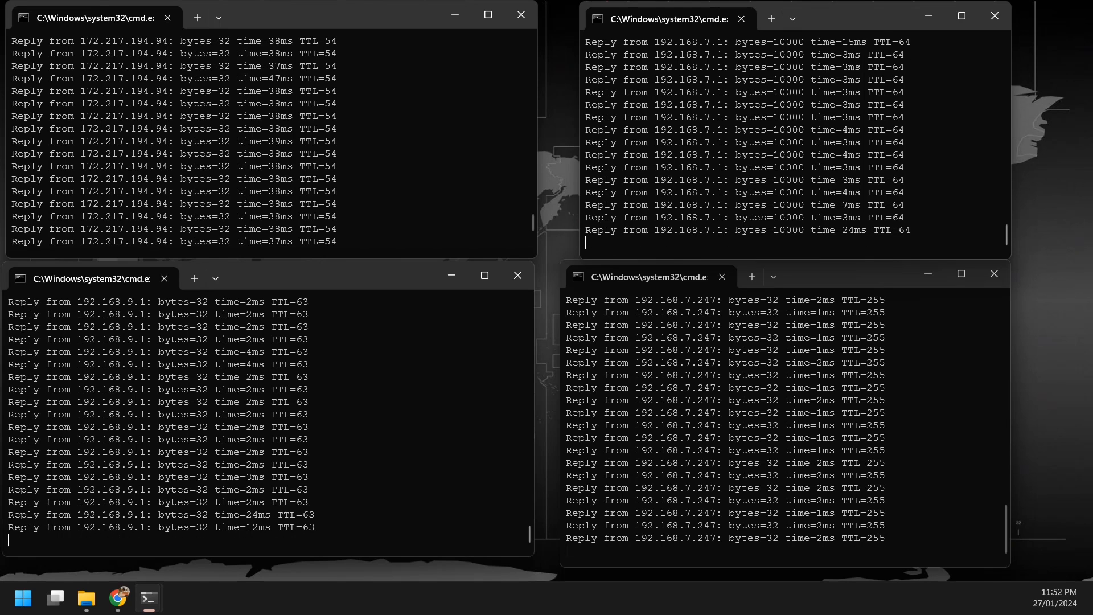
drag(243, 452, 272, 464)
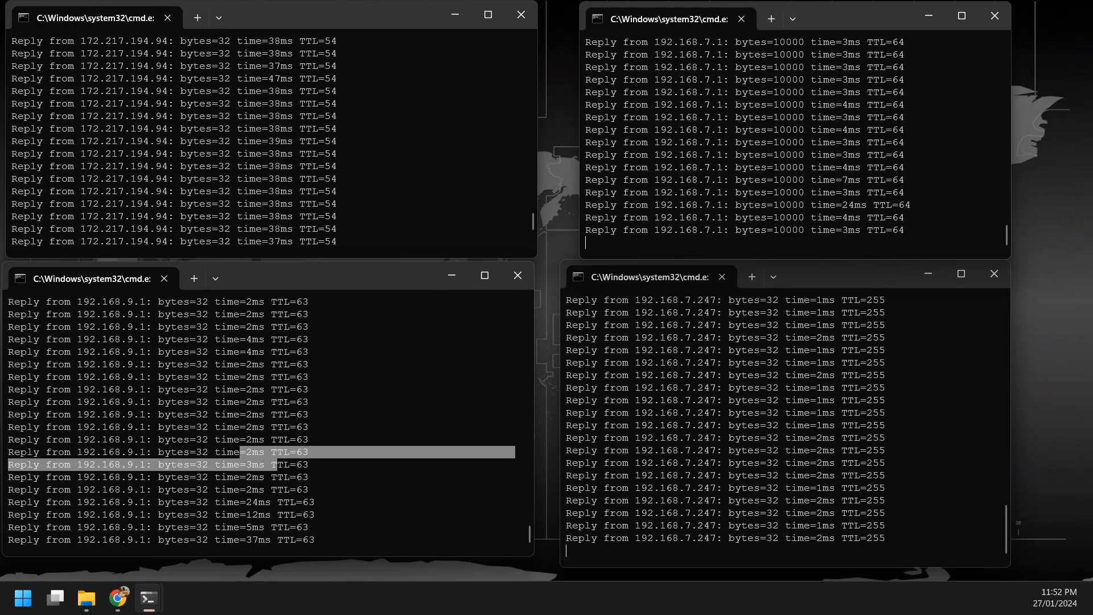
double_click(255, 477)
click(255, 477)
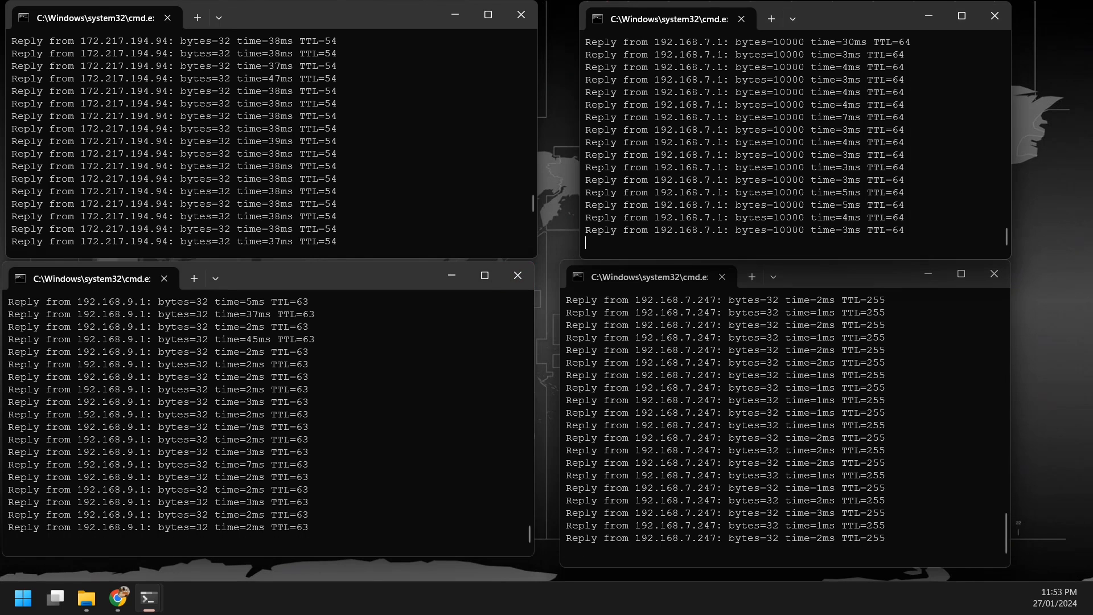
drag(786, 92, 778, 105)
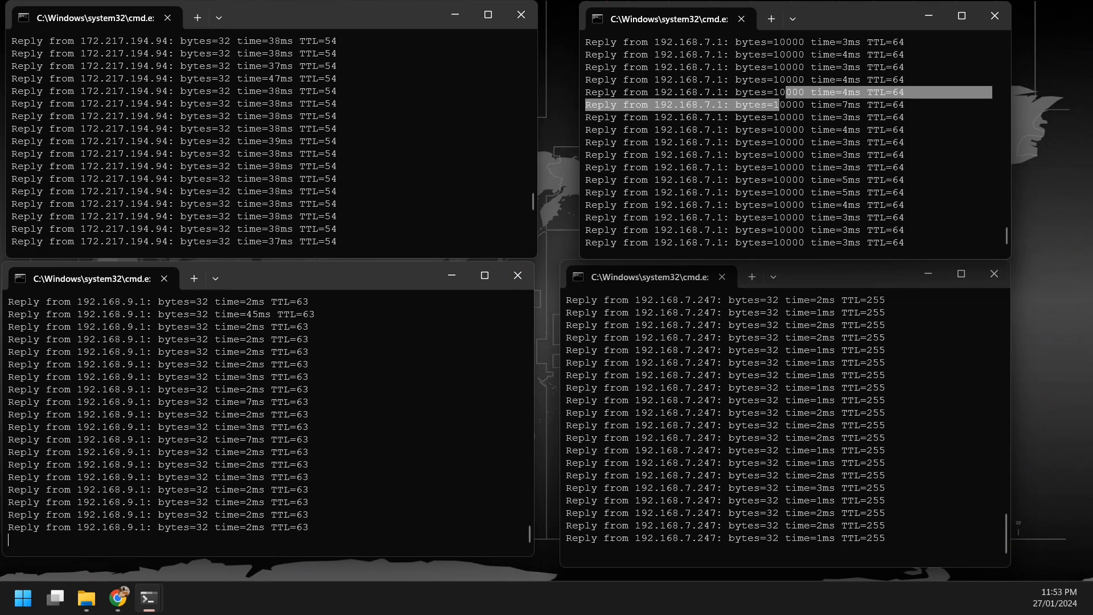
click(779, 105)
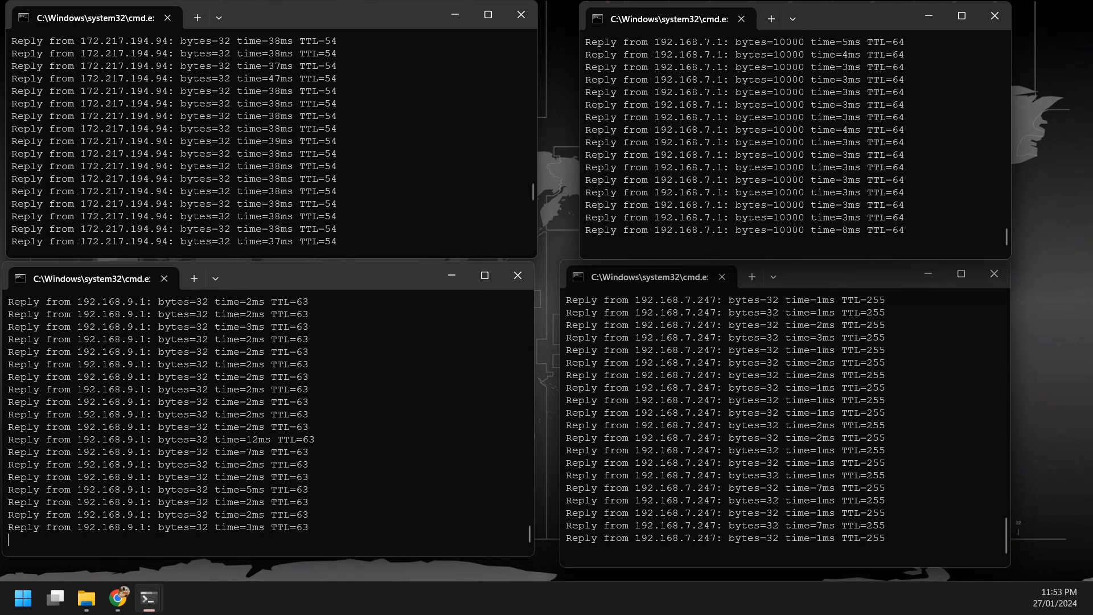
click(823, 399)
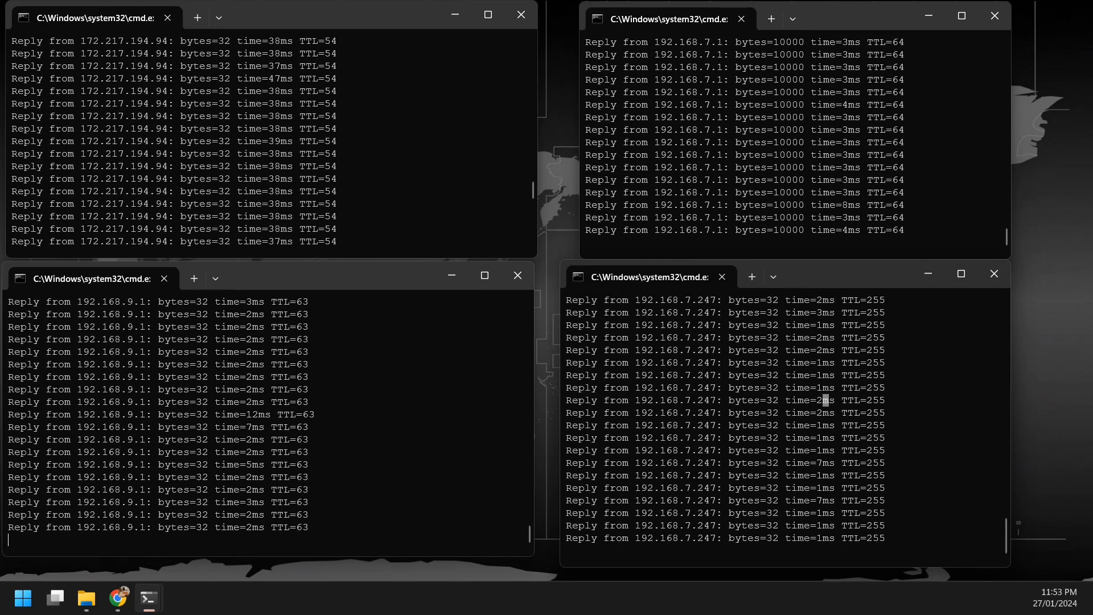
drag(816, 400, 842, 400)
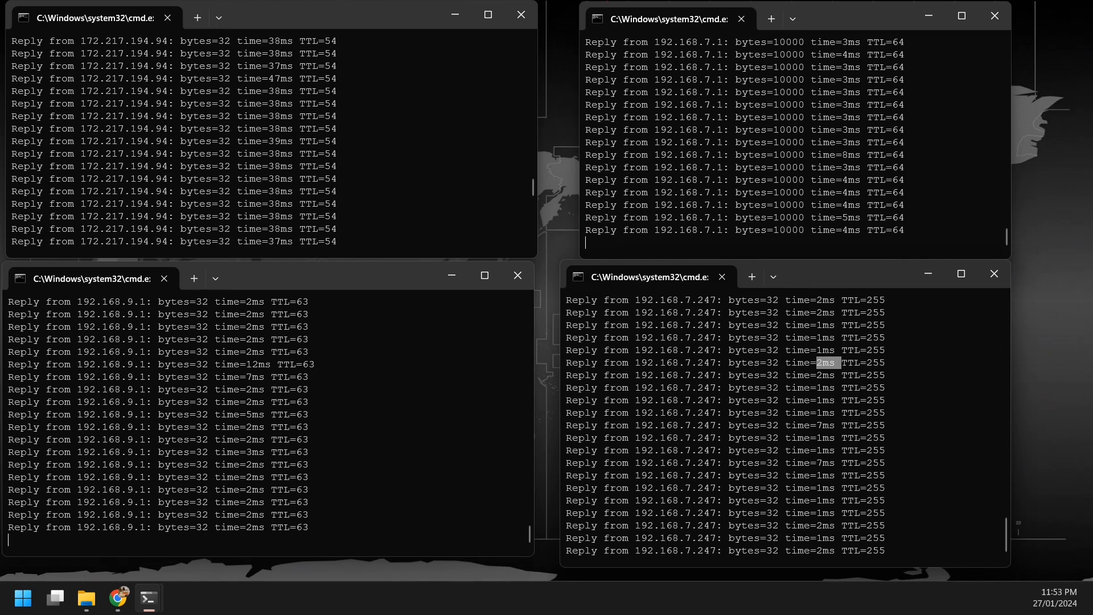
click(829, 338)
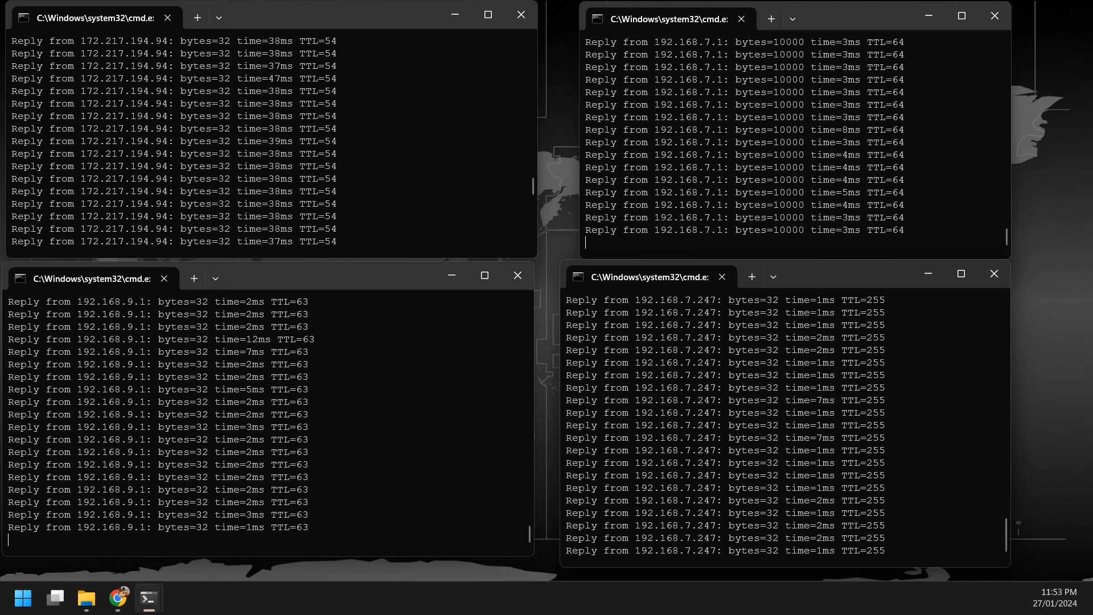